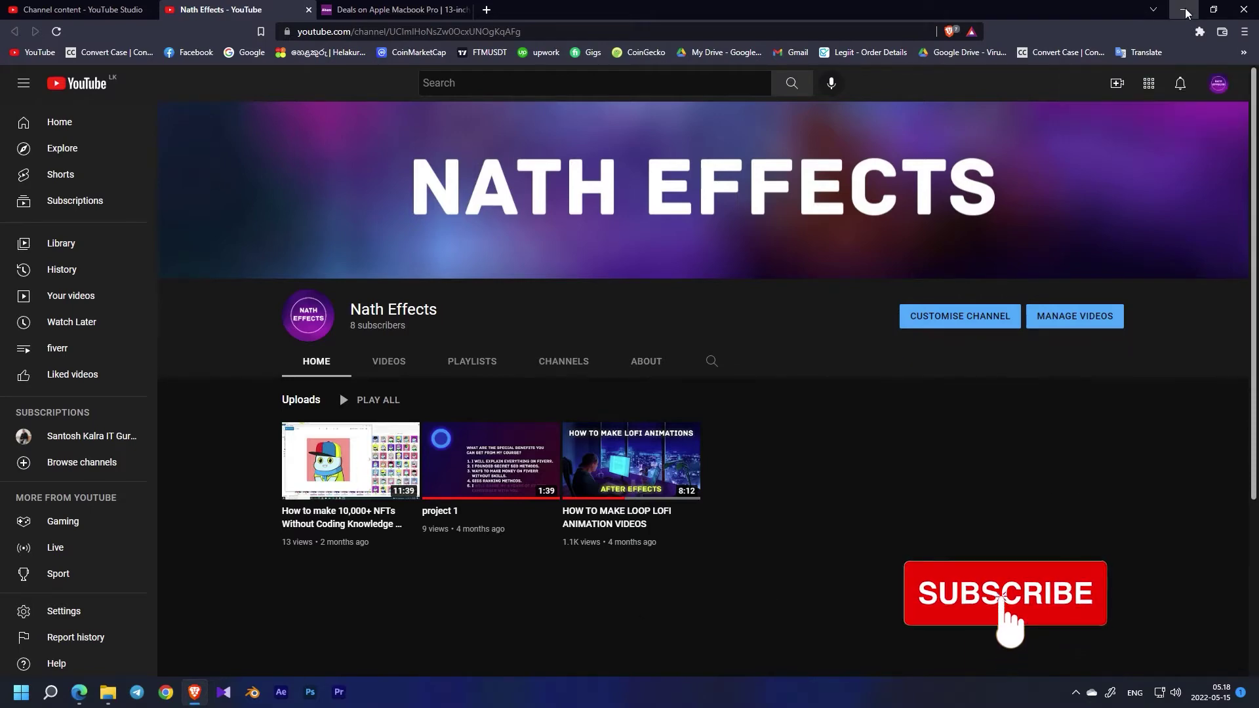
# Step: Switch to the Source Files folder and open Sourece file.psd in Photoshop
pyautogui.press('super+d')
pyautogui.moveTo(100, 702)
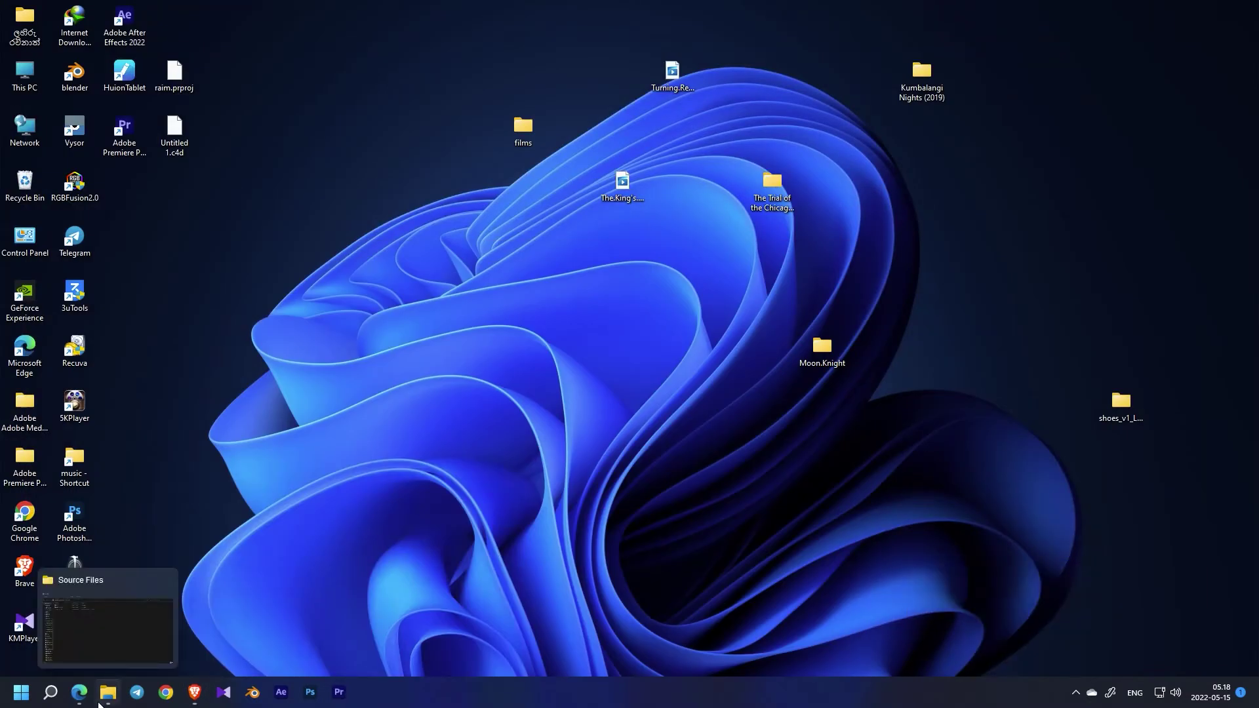
pyautogui.click(133, 610)
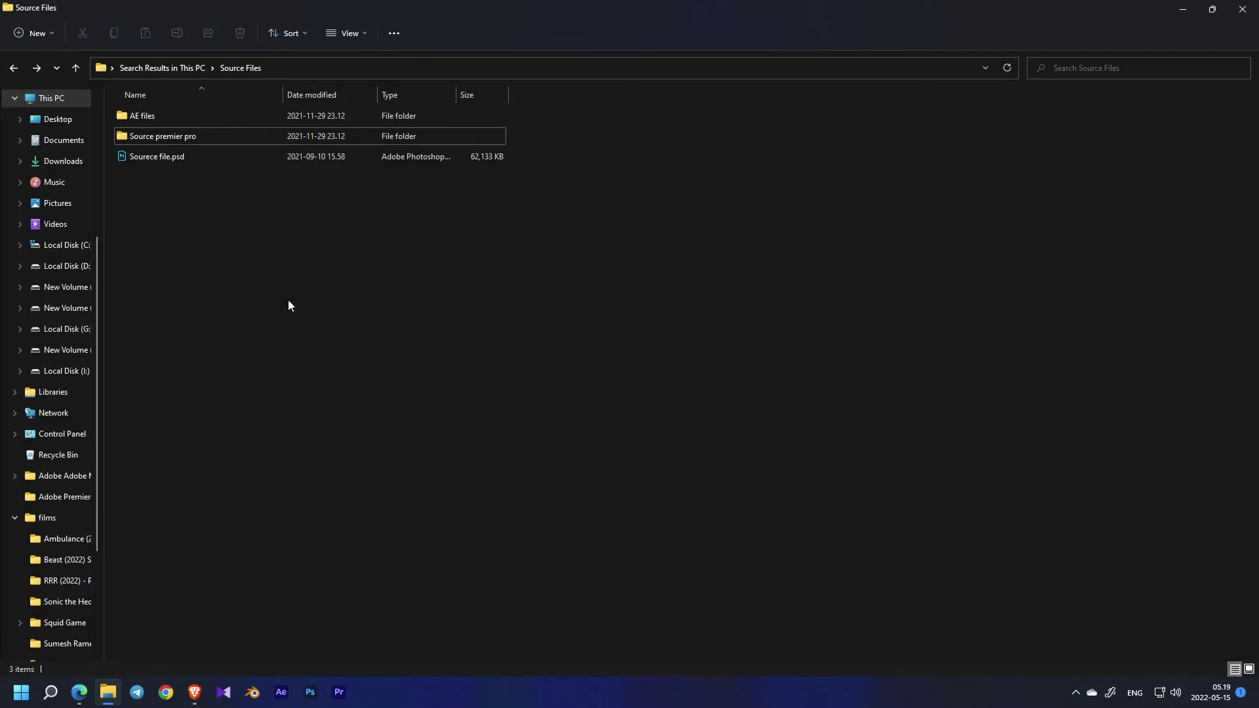
pyautogui.click(154, 165)
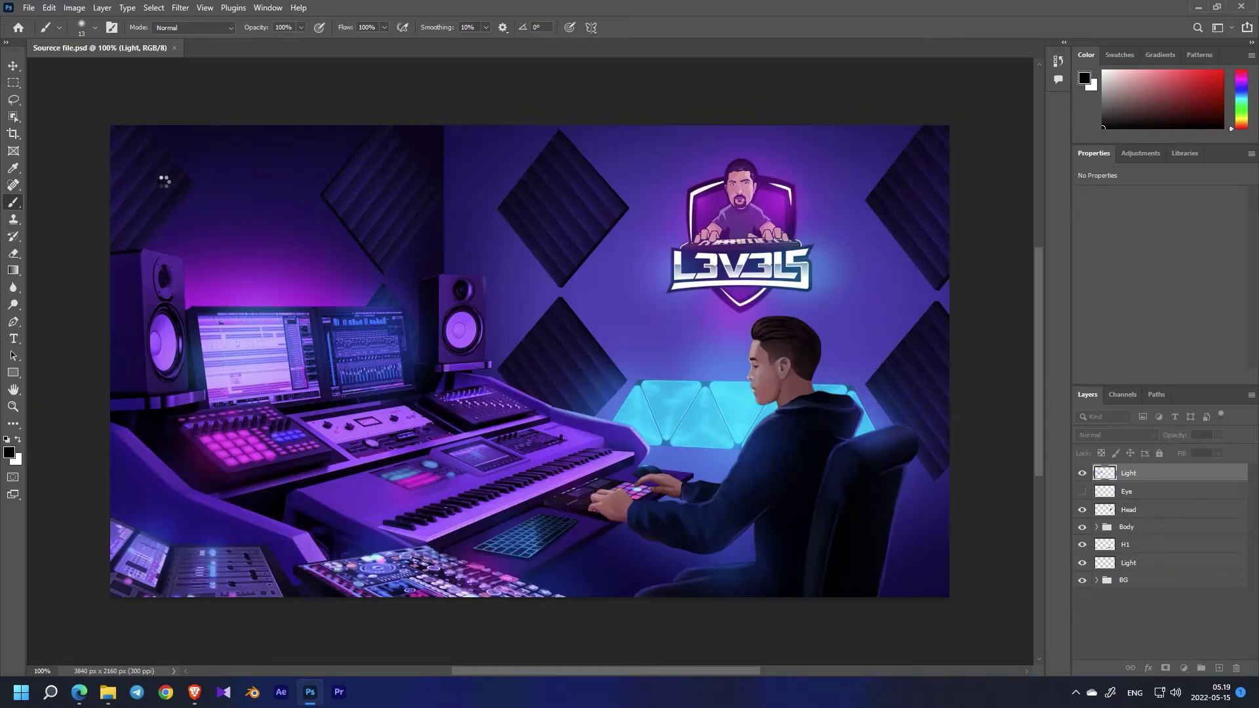
# Step: Examine what the upper Light layer, the Head layer and the Body group contain by hiding and showing each
pyautogui.click(1083, 474)
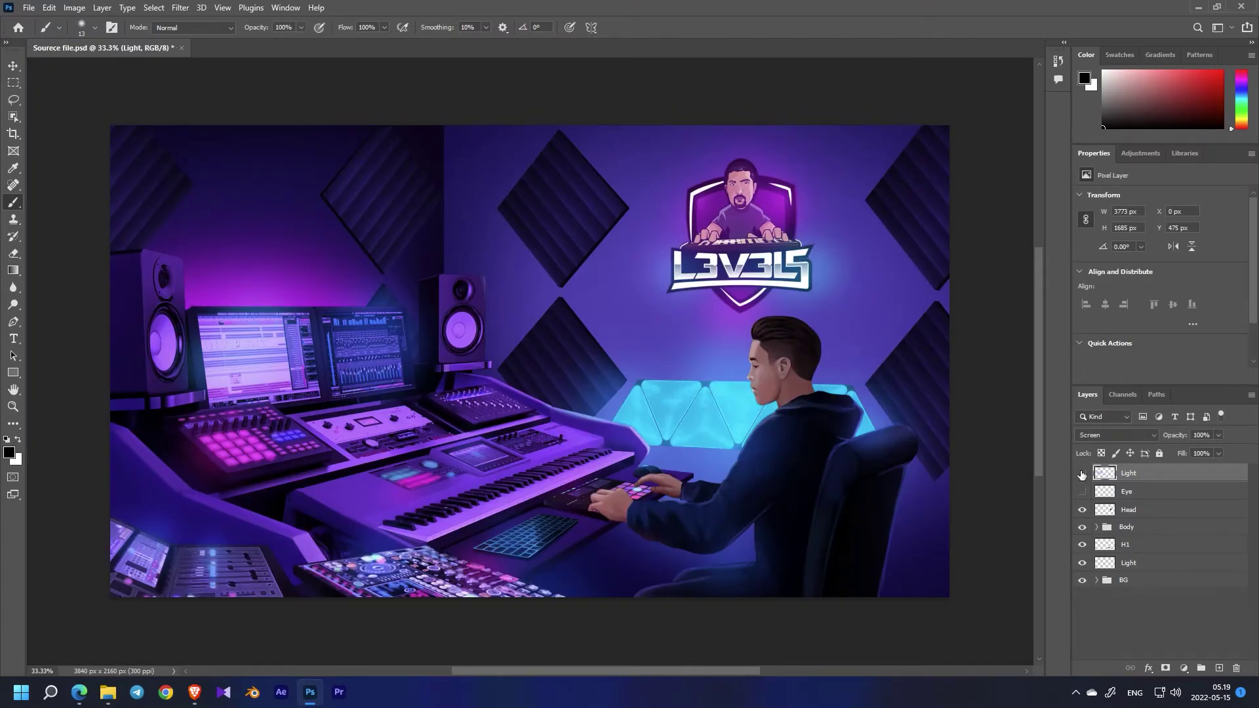
pyautogui.click(1083, 473)
pyautogui.click(1083, 511)
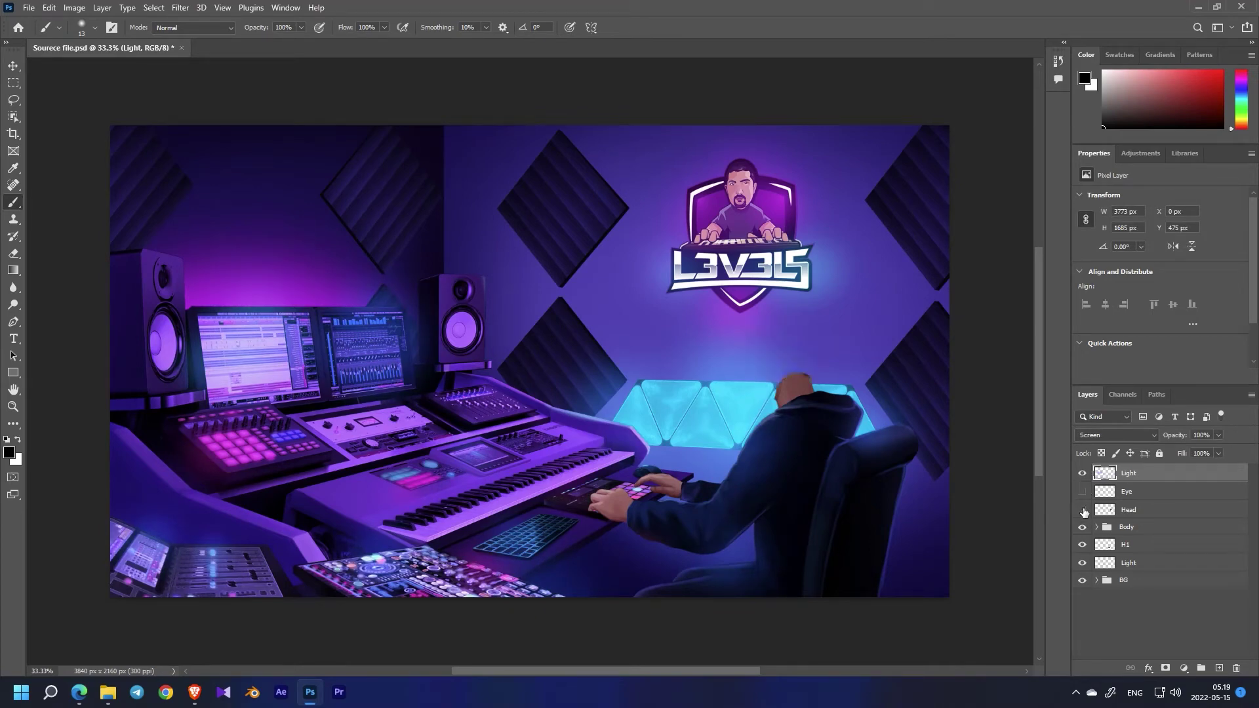
pyautogui.click(1083, 510)
pyautogui.click(1082, 528)
pyautogui.click(1082, 527)
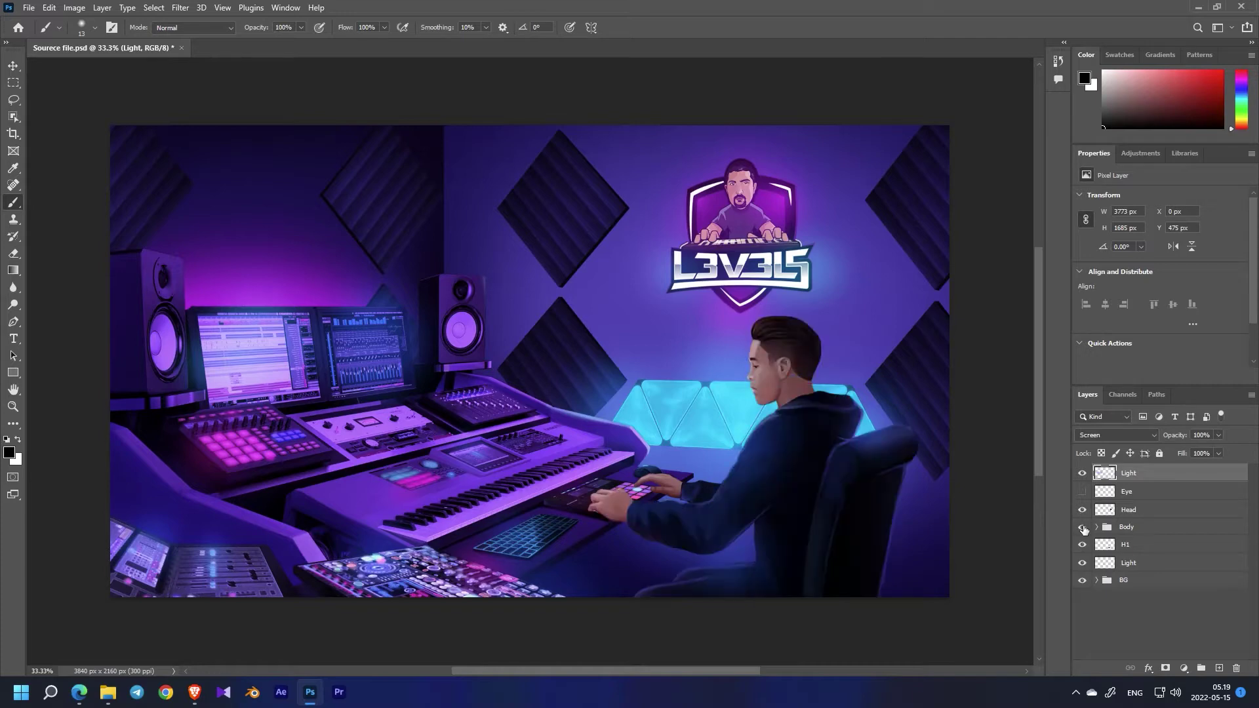
# Step: Examine the two layers inside the Body group and the H1 layer by switching their visibility off and on
pyautogui.click(1094, 531)
pyautogui.click(1096, 528)
pyautogui.click(1083, 545)
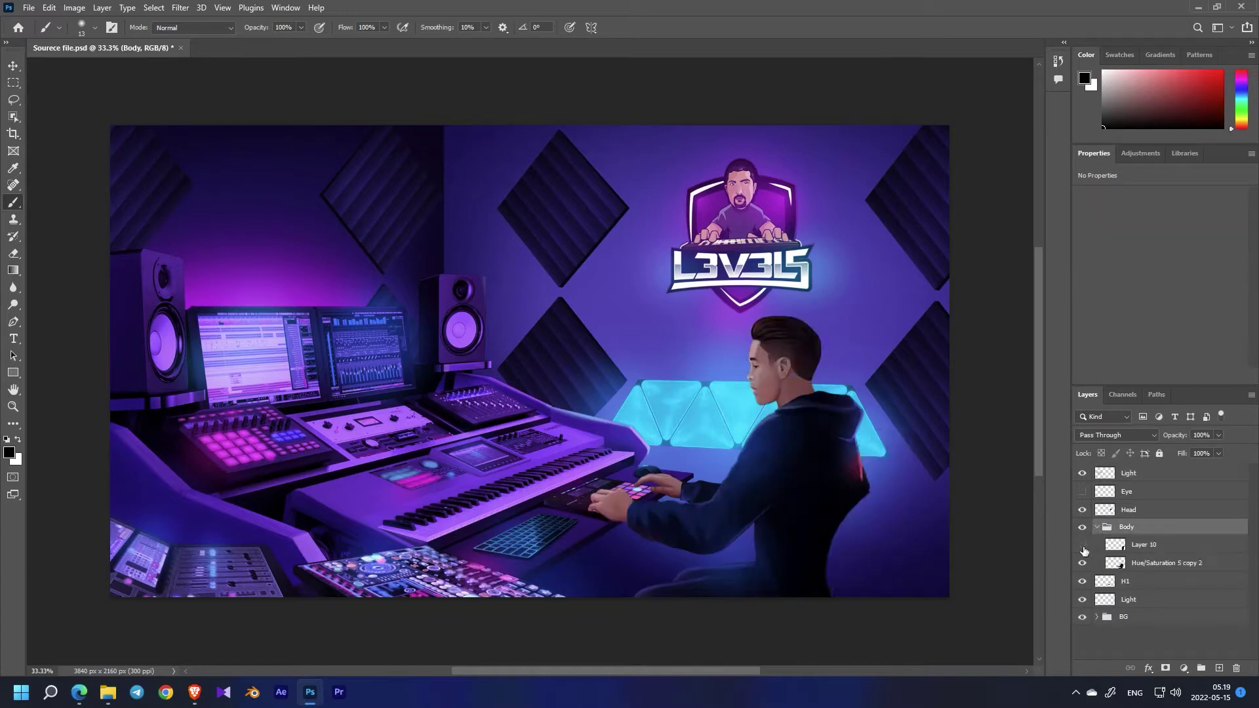
pyautogui.click(1082, 545)
pyautogui.click(1083, 563)
pyautogui.click(1083, 562)
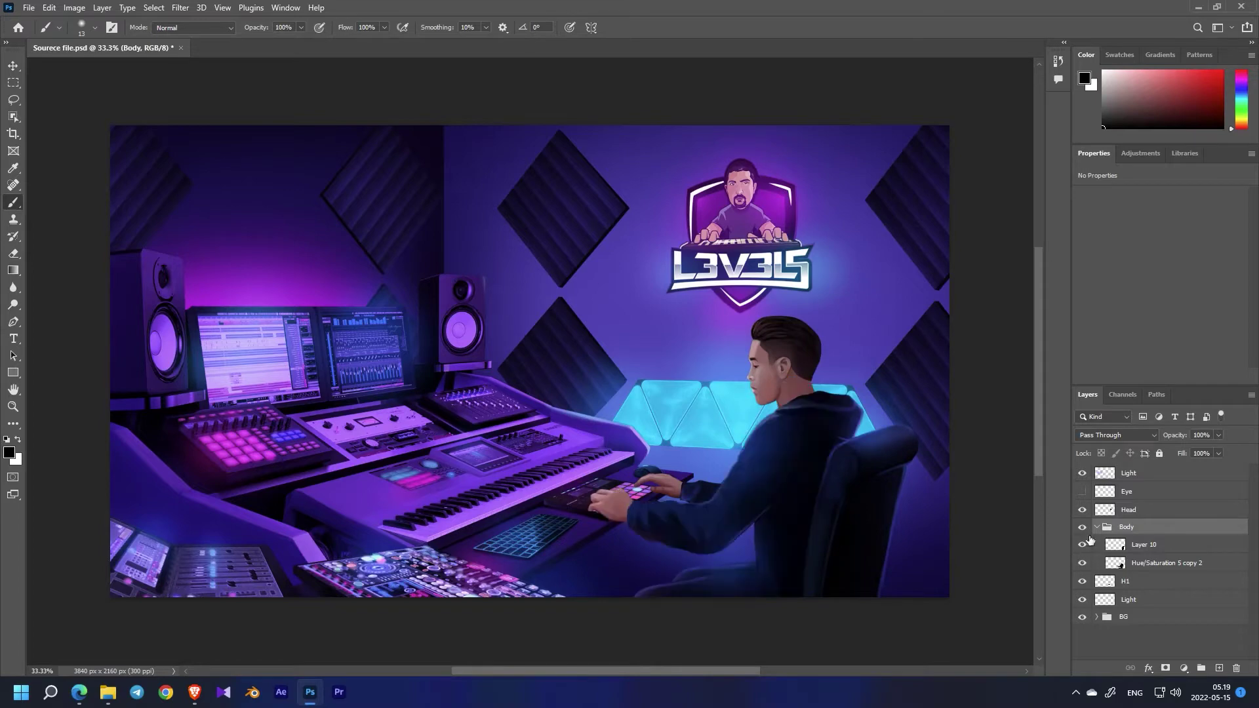
pyautogui.click(1096, 528)
pyautogui.click(1082, 545)
pyautogui.click(1082, 545)
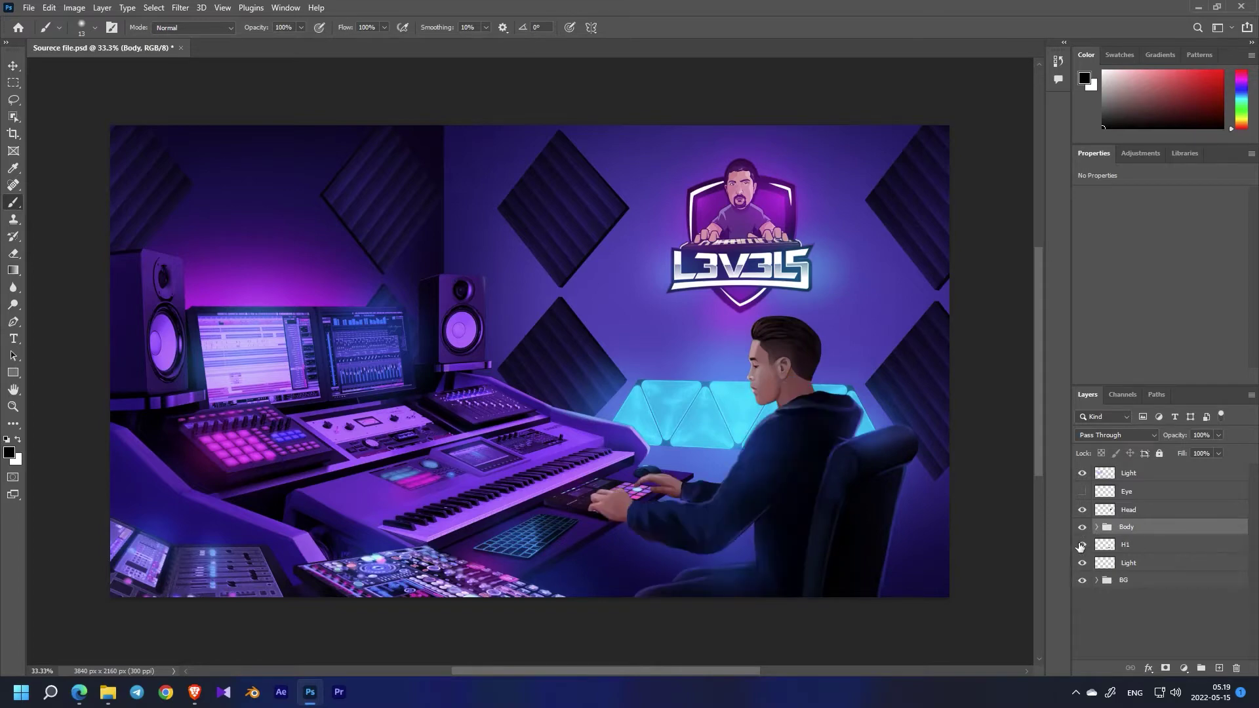
# Step: Examine the BG group as a whole, and its Layer 16 and Layer 11, by hiding and showing each
pyautogui.click(1083, 580)
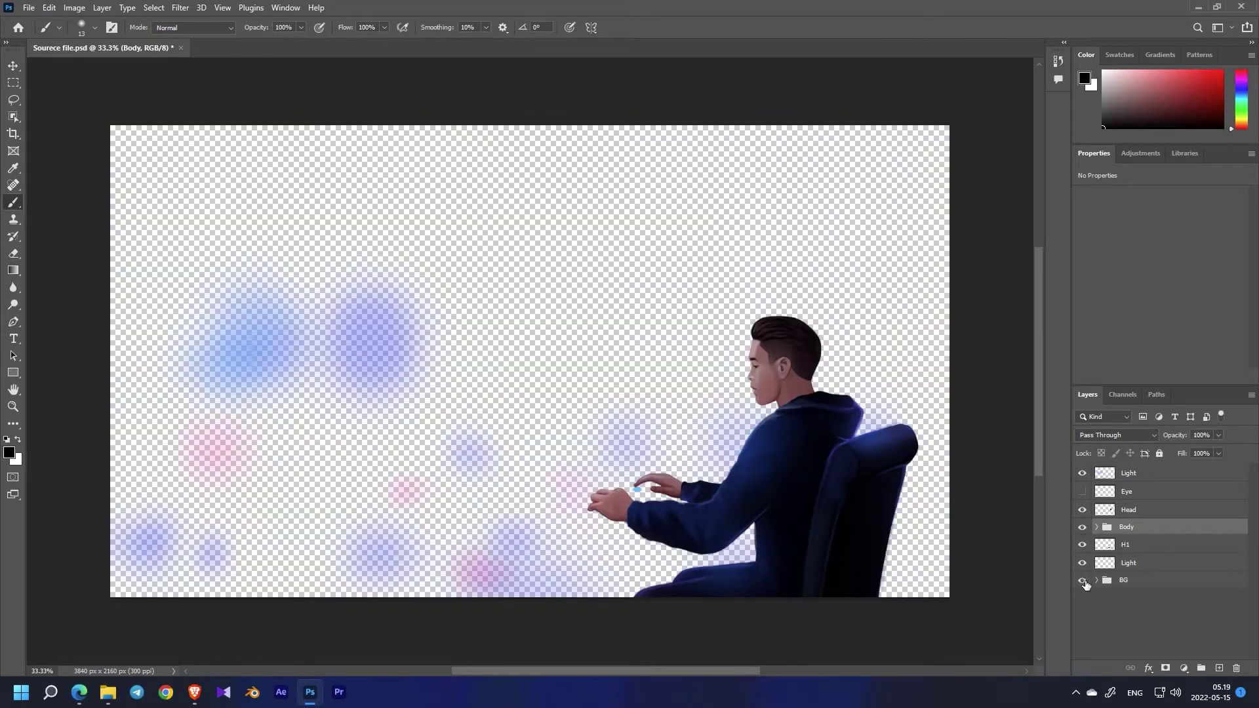
pyautogui.click(1082, 580)
pyautogui.click(1097, 580)
pyautogui.moveTo(1254, 524); pyautogui.dragTo(1254, 554)
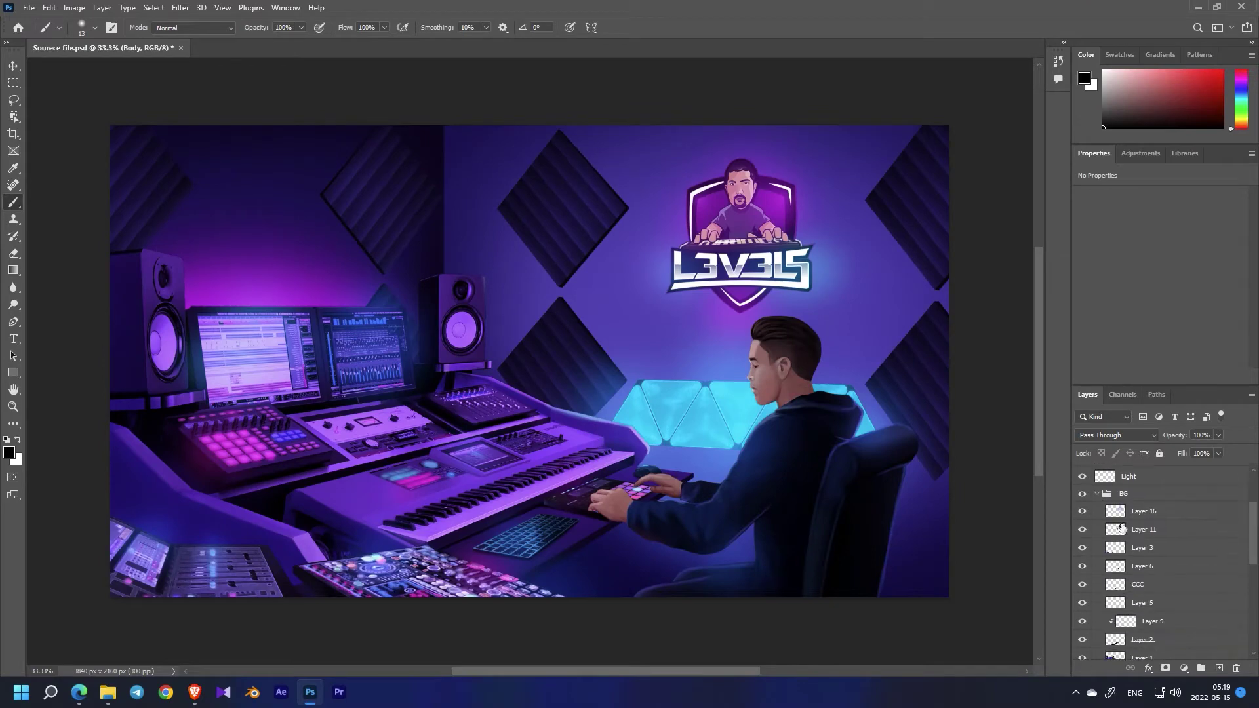
pyautogui.click(1082, 511)
pyautogui.click(1082, 512)
pyautogui.click(1082, 530)
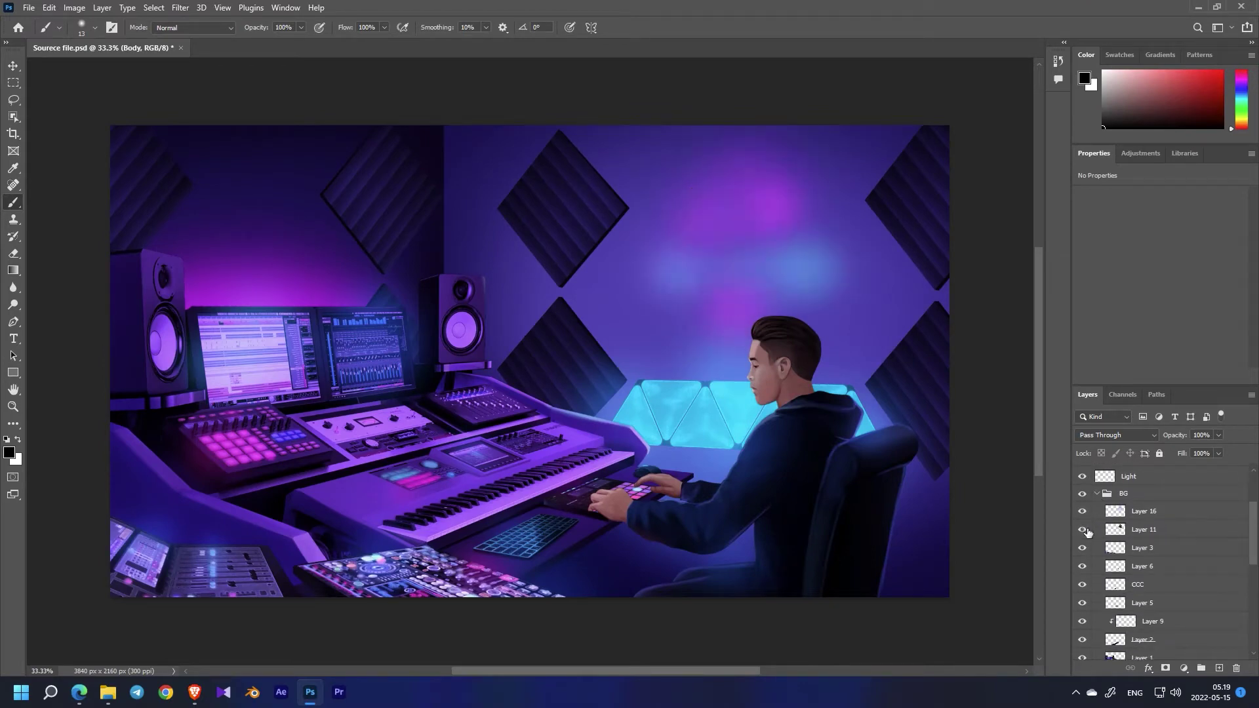
pyautogui.click(1082, 530)
# Step: Examine the background layers Layer 14 and Layer 0 at the end of the BG group by hiding and showing them
pyautogui.moveTo(1252, 560); pyautogui.dragTo(1253, 645)
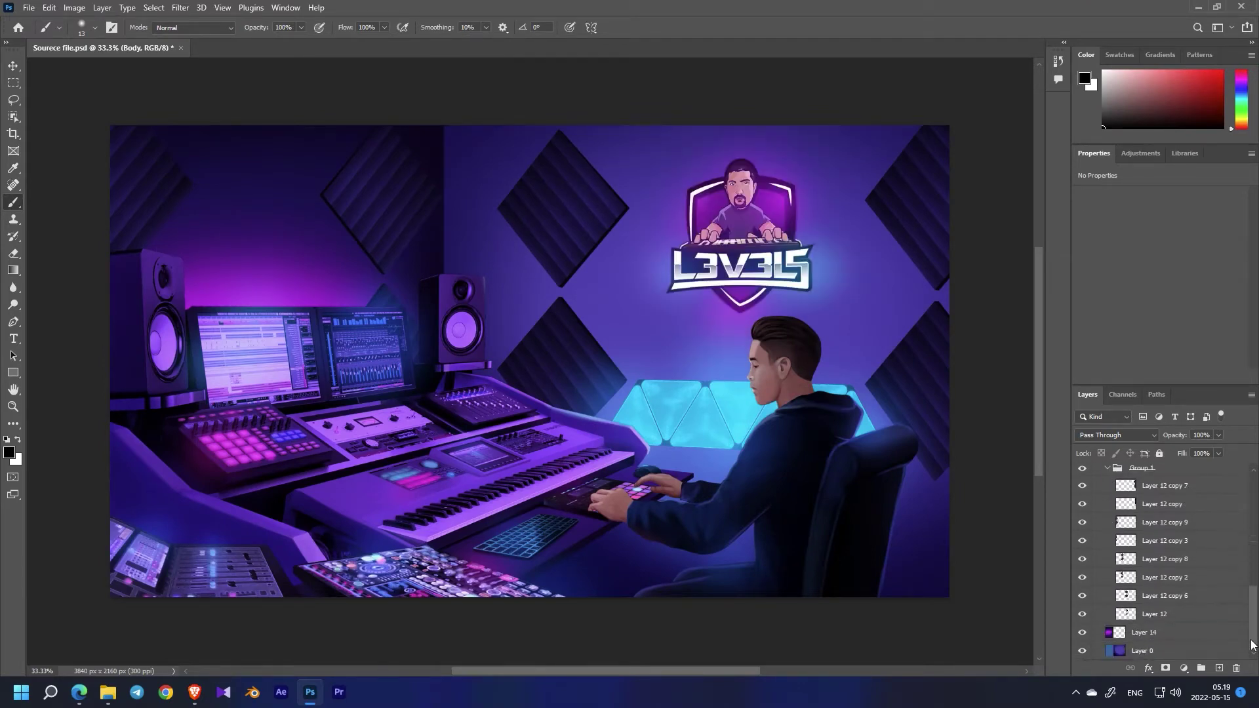
pyautogui.click(1082, 633)
pyautogui.click(1082, 633)
pyautogui.click(1082, 652)
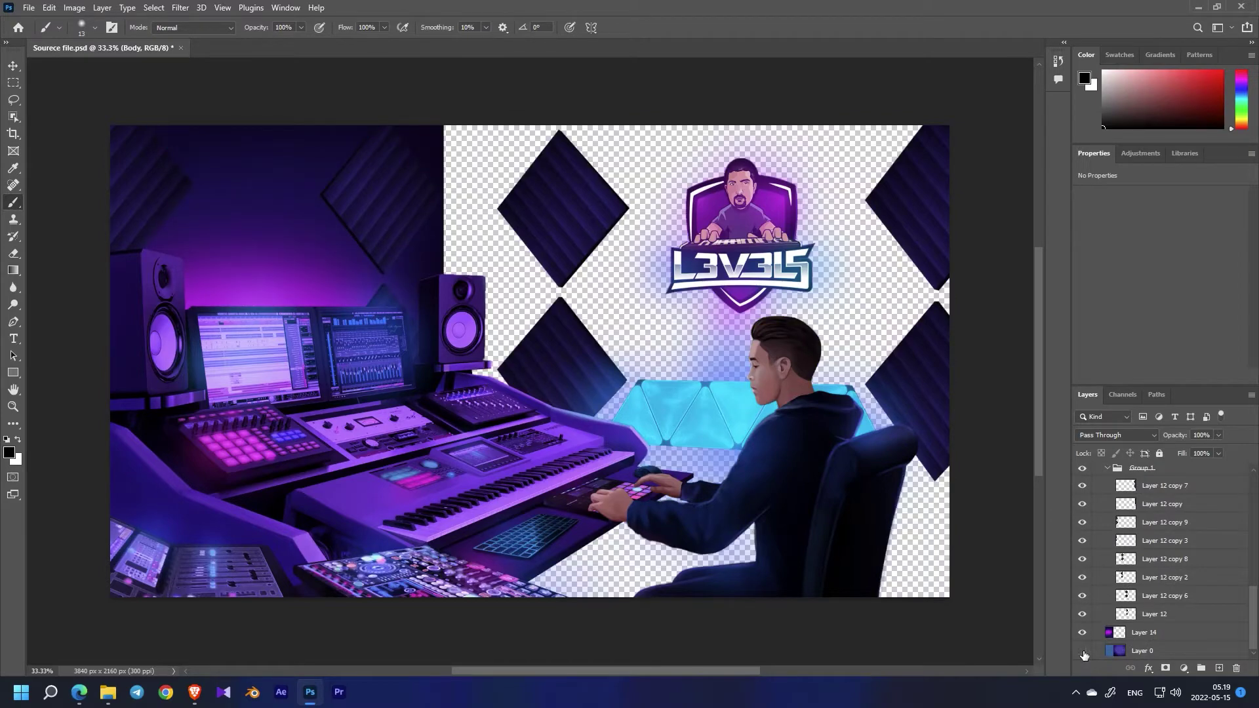
pyautogui.click(1083, 652)
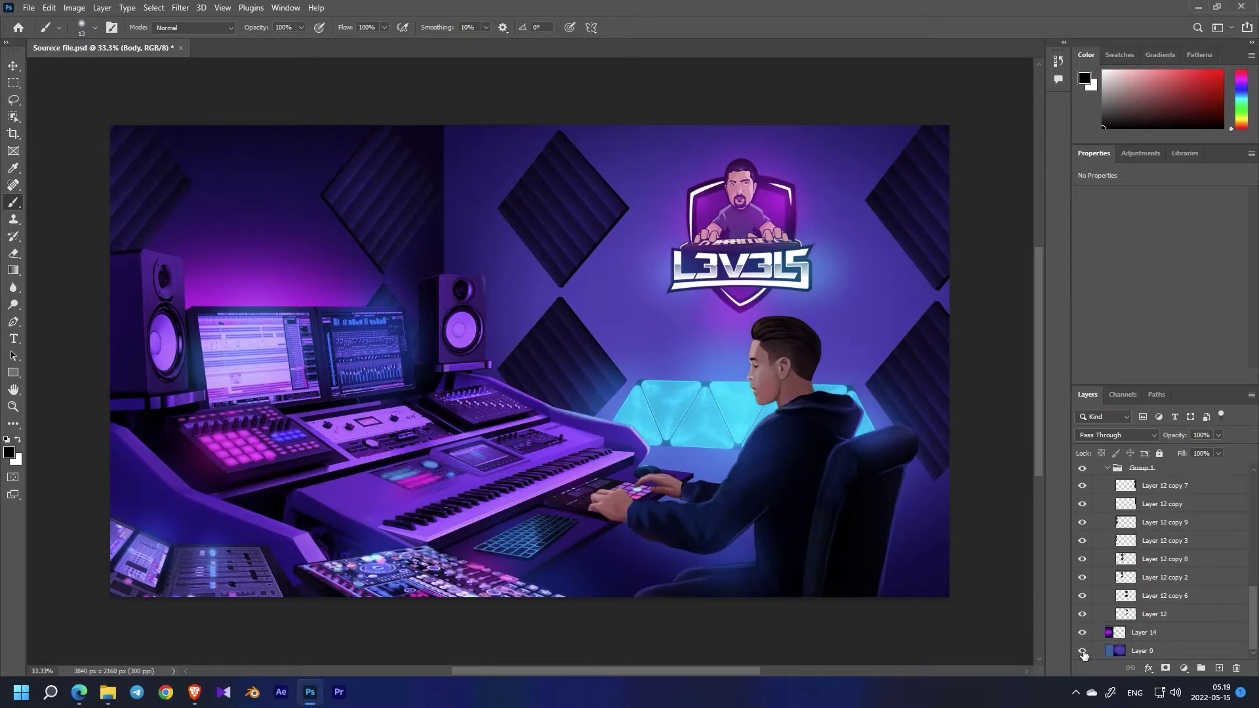
pyautogui.moveTo(1256, 579); pyautogui.dragTo(1255, 460)
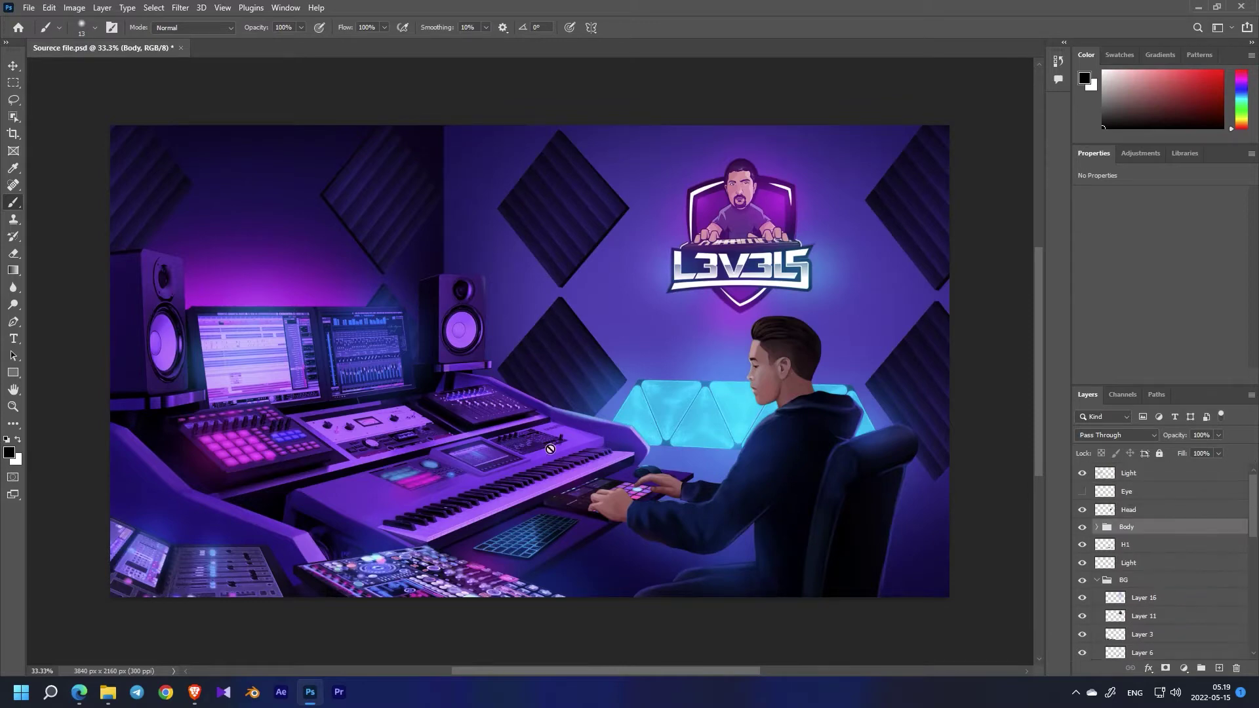
# Step: Quit Photoshop without saving the document, and start After Effects with its window maximized
pyautogui.click(1241, 7)
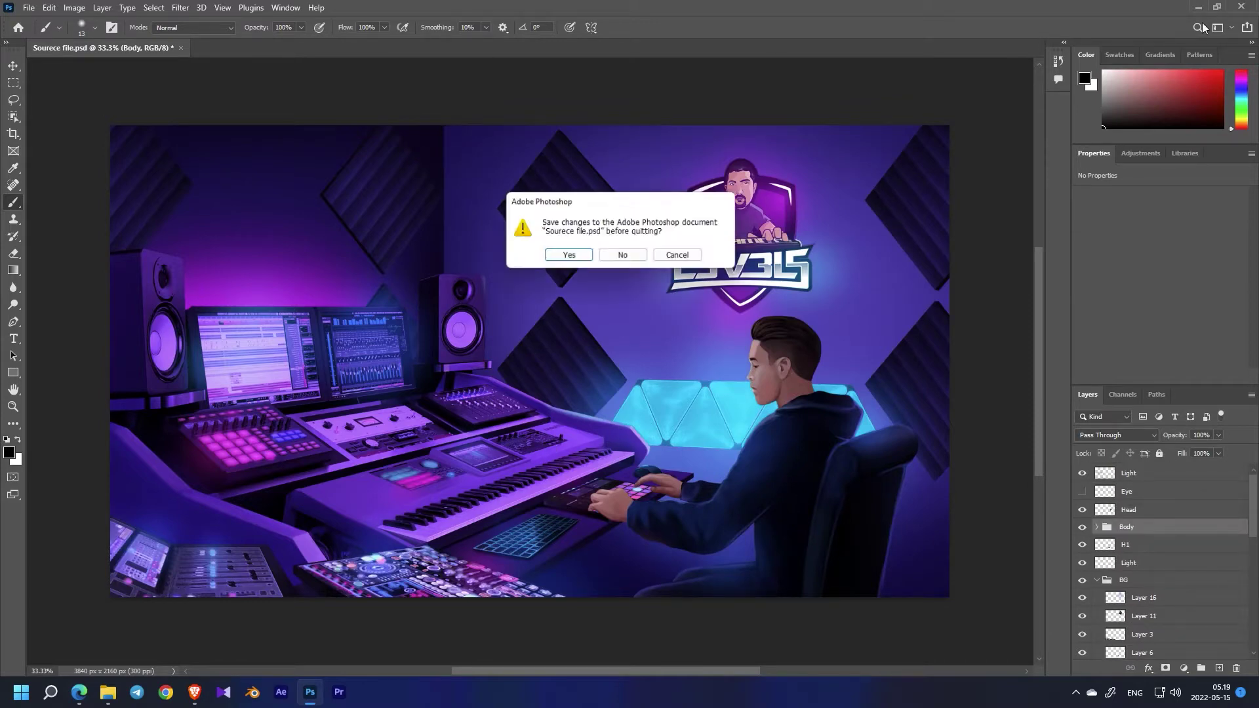
pyautogui.click(624, 257)
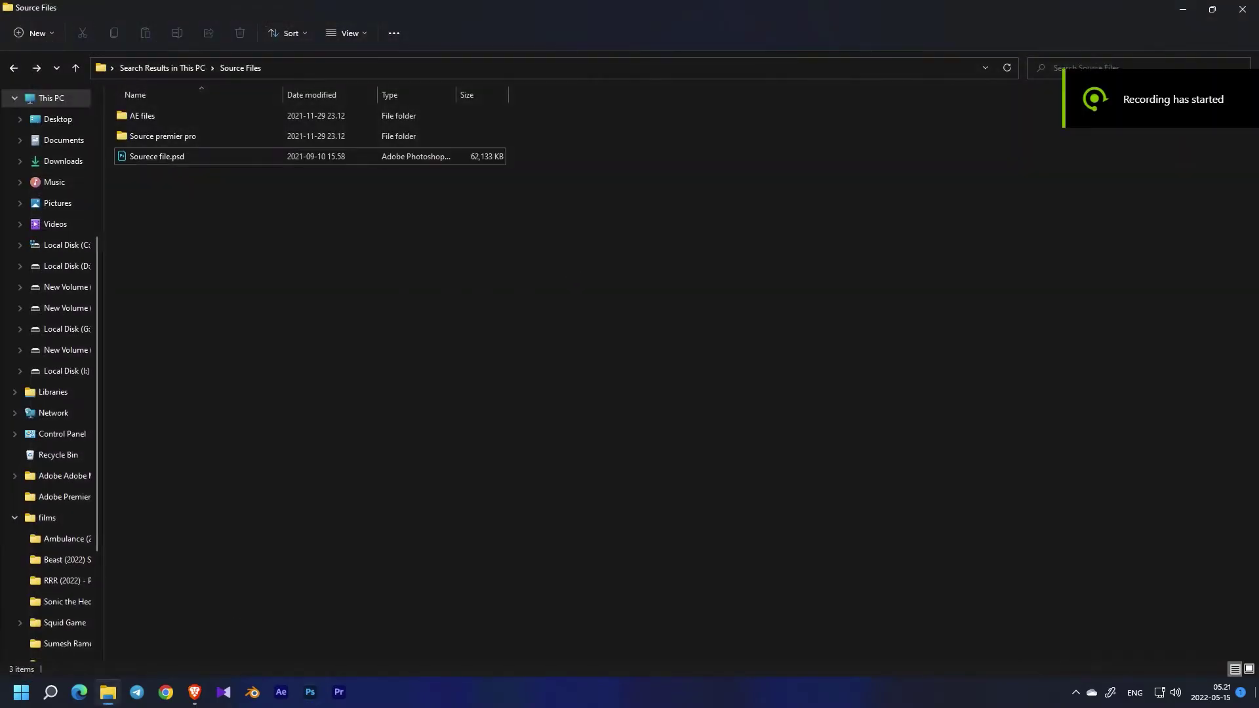
pyautogui.click(282, 694)
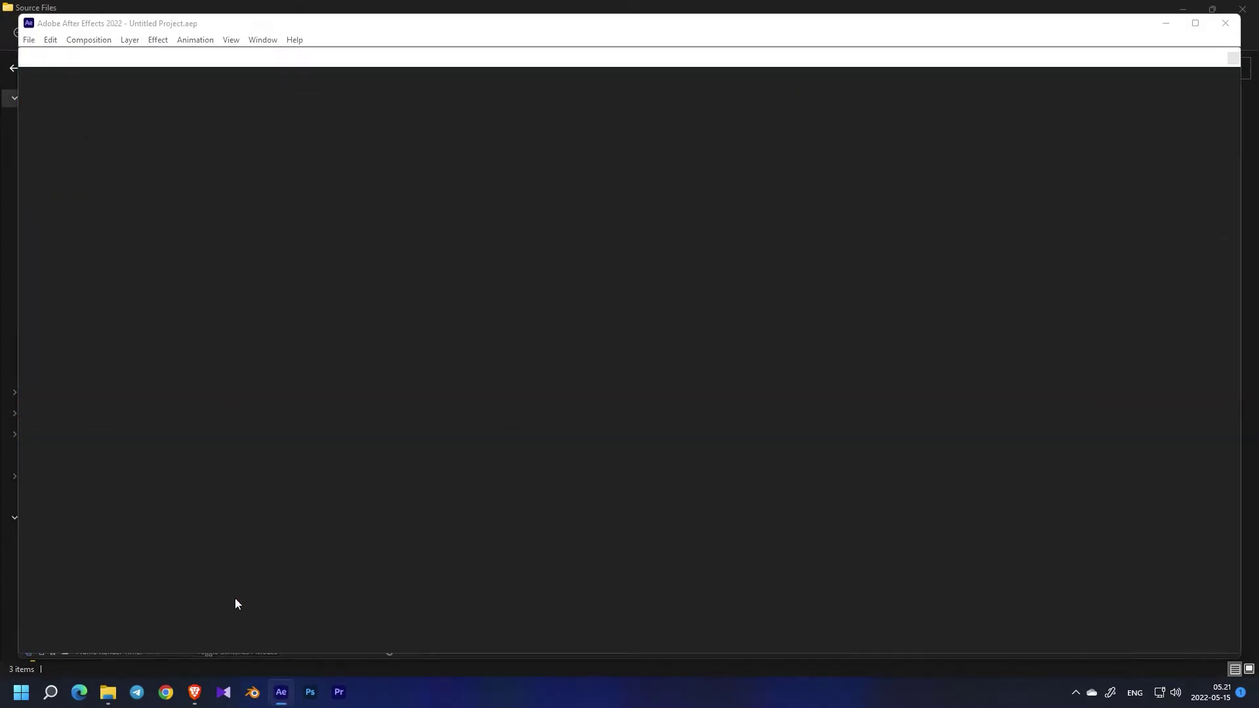
pyautogui.click(1232, 58)
pyautogui.click(1196, 23)
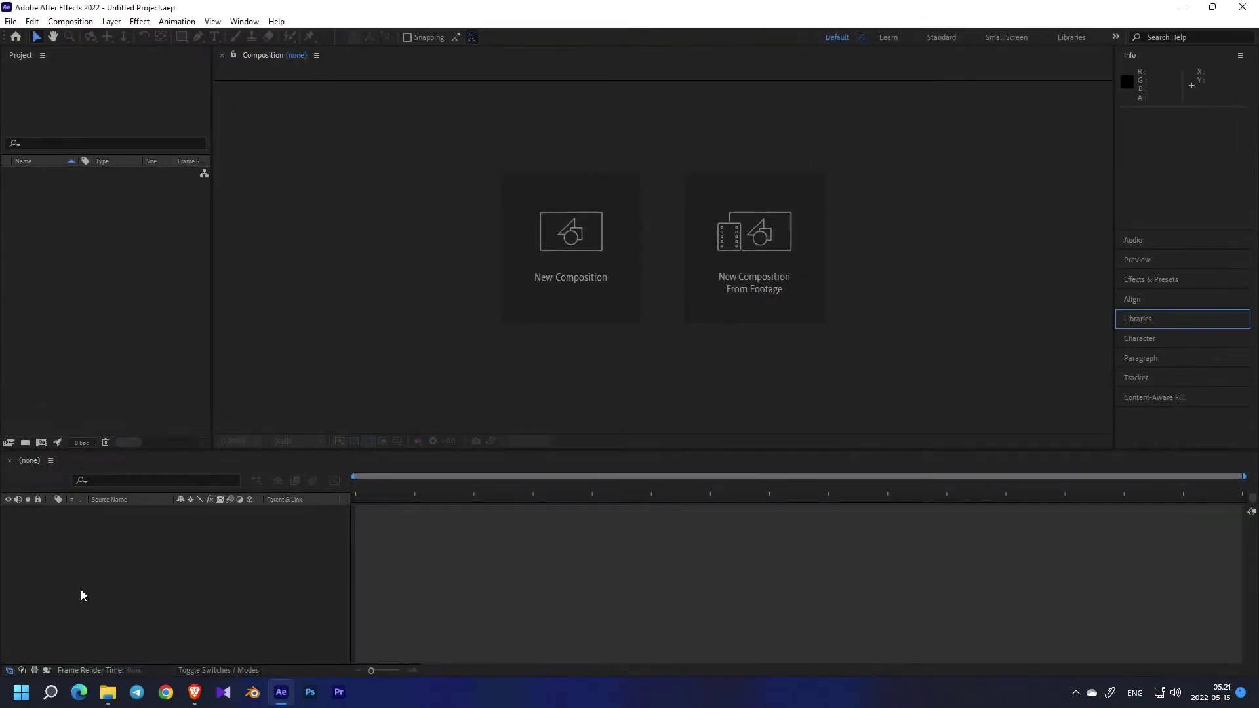
# Step: Import Sourece file.psd from the Source Files folder into After Effects as Composition - Retain Layer Sizes with Editable Layer Styles
pyautogui.click(104, 703)
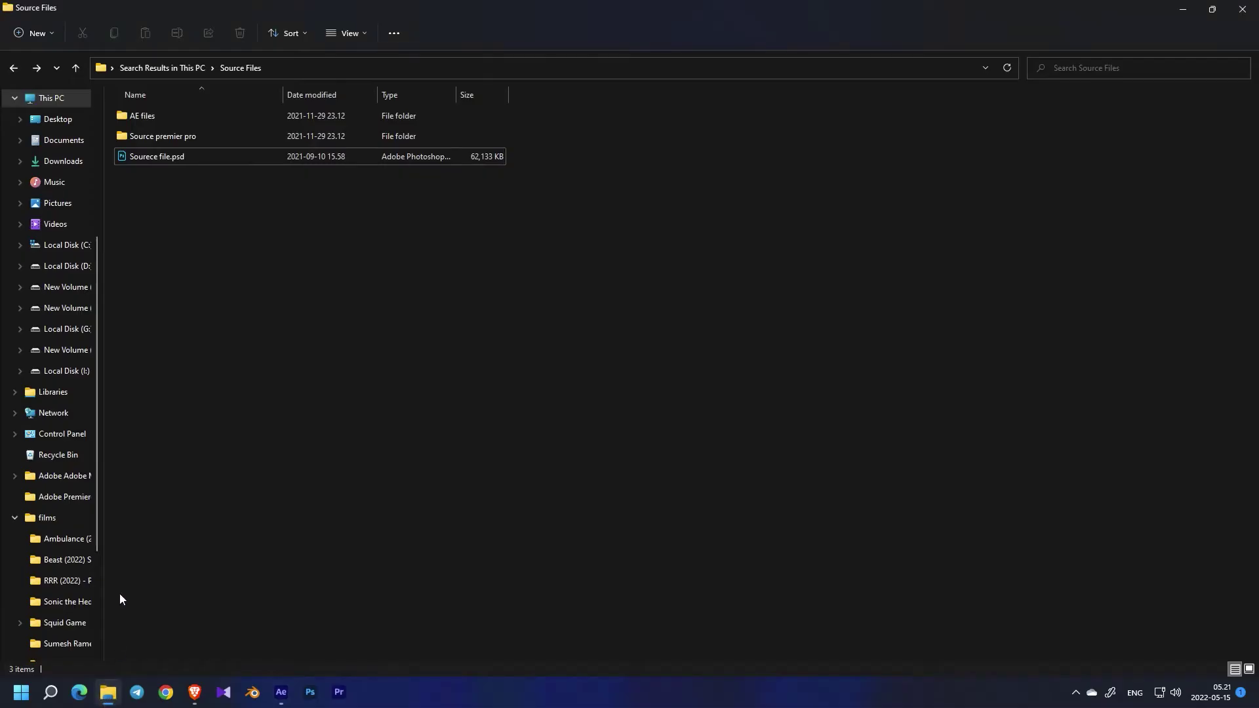
pyautogui.moveTo(150, 156); pyautogui.dragTo(211, 261)
pyautogui.hotkey('alt', 'Tab')
pyautogui.click(669, 270)
pyautogui.click(670, 289)
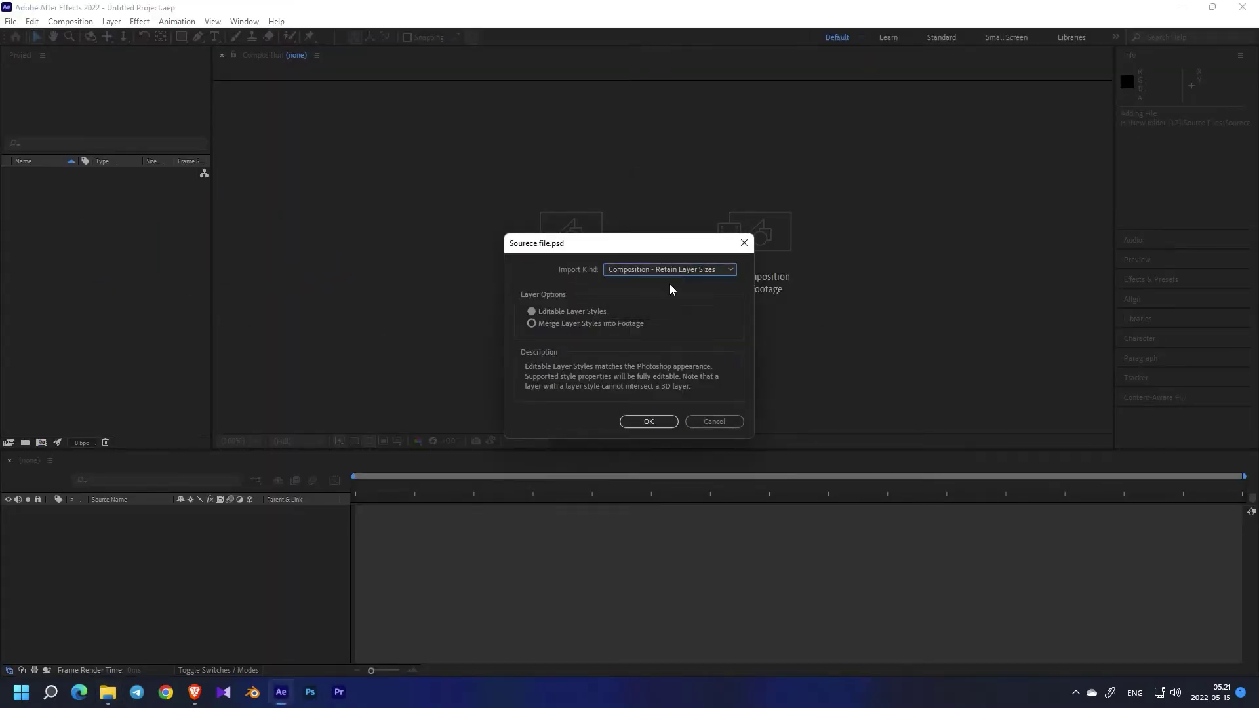
pyautogui.click(647, 421)
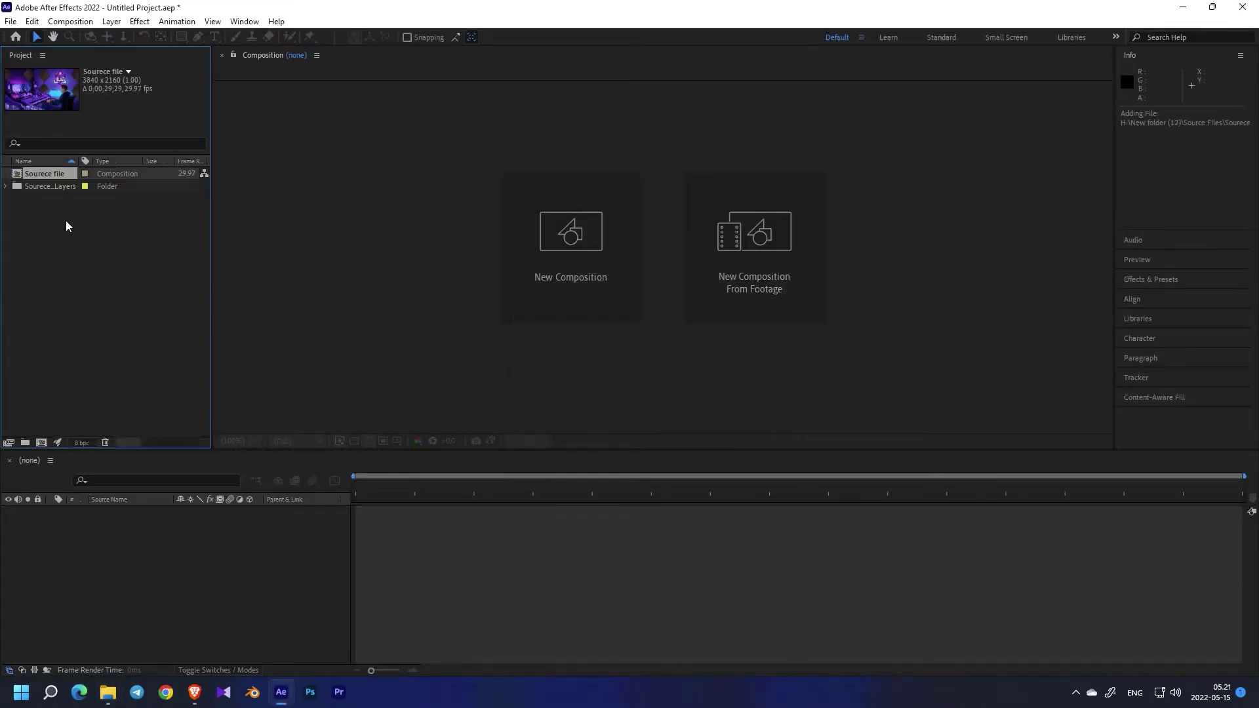
# Step: Nest the imported Sourece file composition in a new composition, and open the nested one to reach its layers
pyautogui.moveTo(36, 186); pyautogui.dragTo(124, 573)
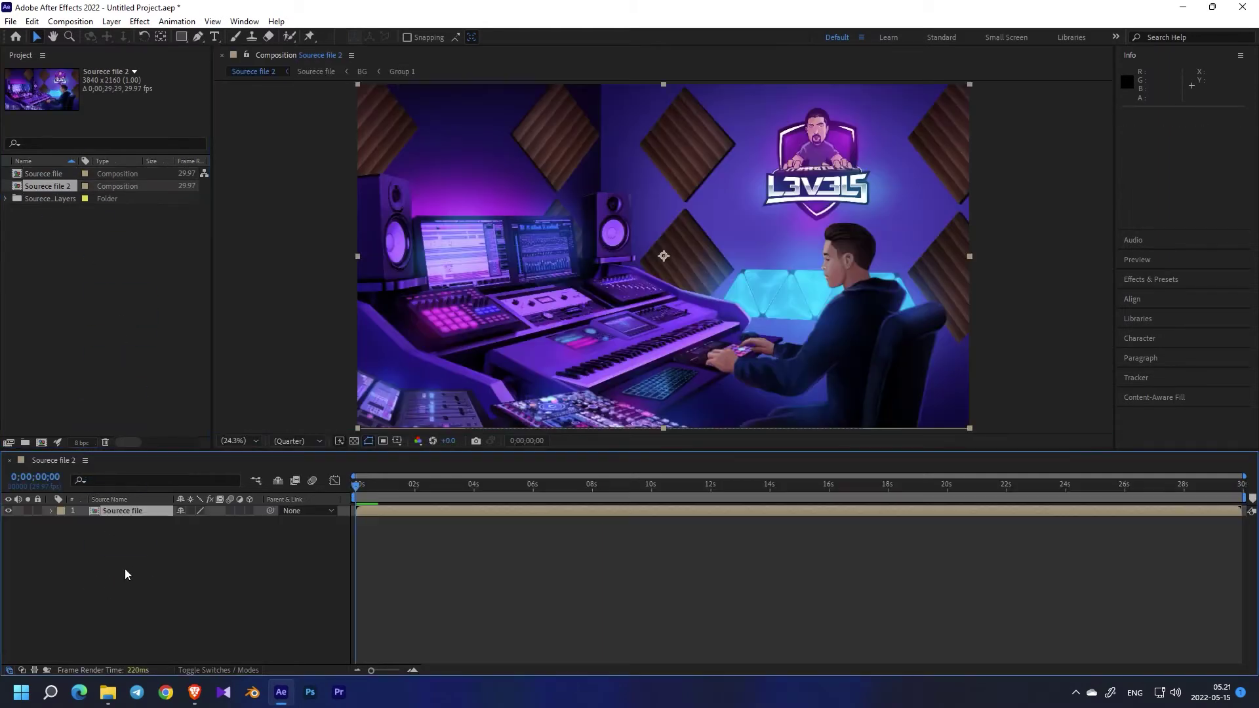
pyautogui.click(292, 557)
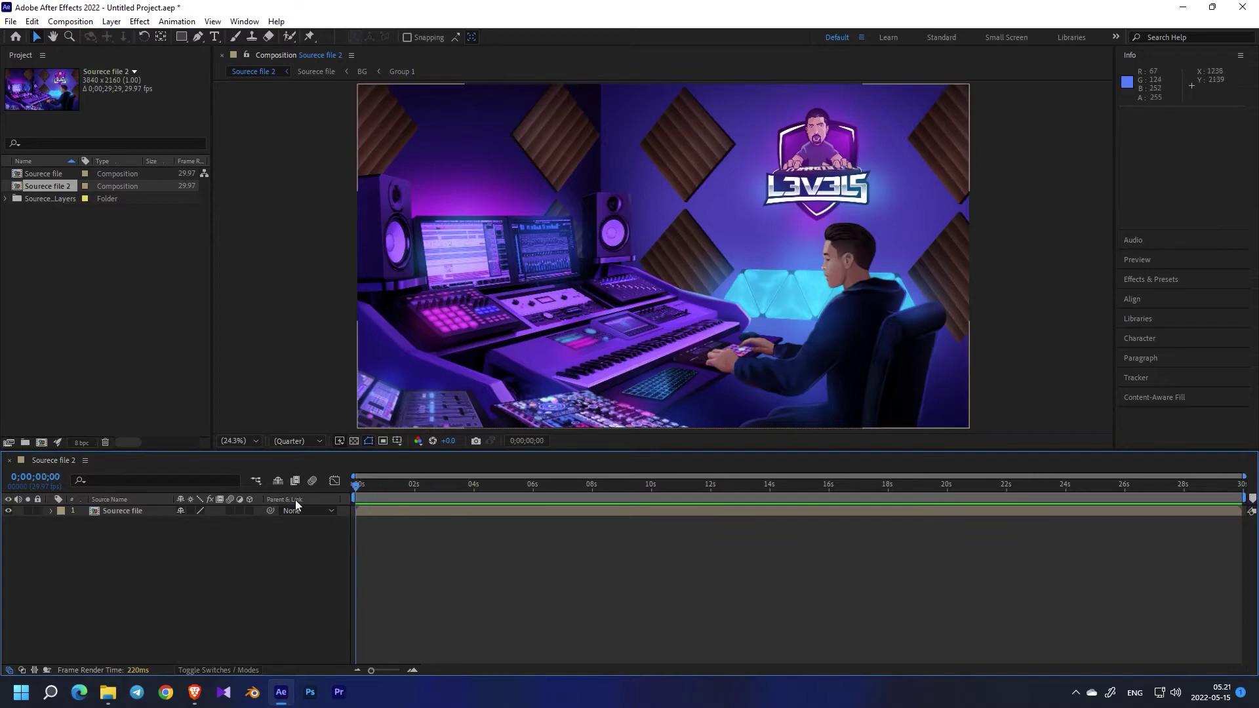
pyautogui.doubleClick(98, 516)
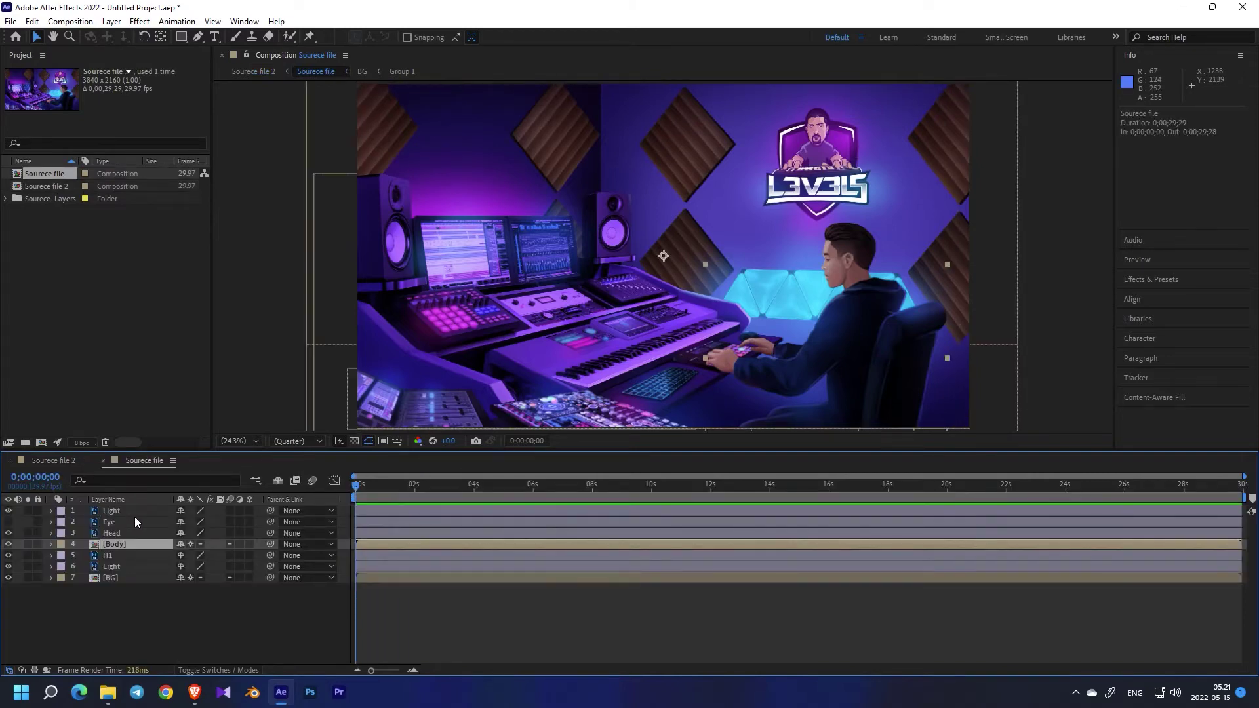
# Step: Select the Head layer and examine it close up at 100% with its visibility switched off and on
pyautogui.click(121, 523)
pyautogui.click(108, 532)
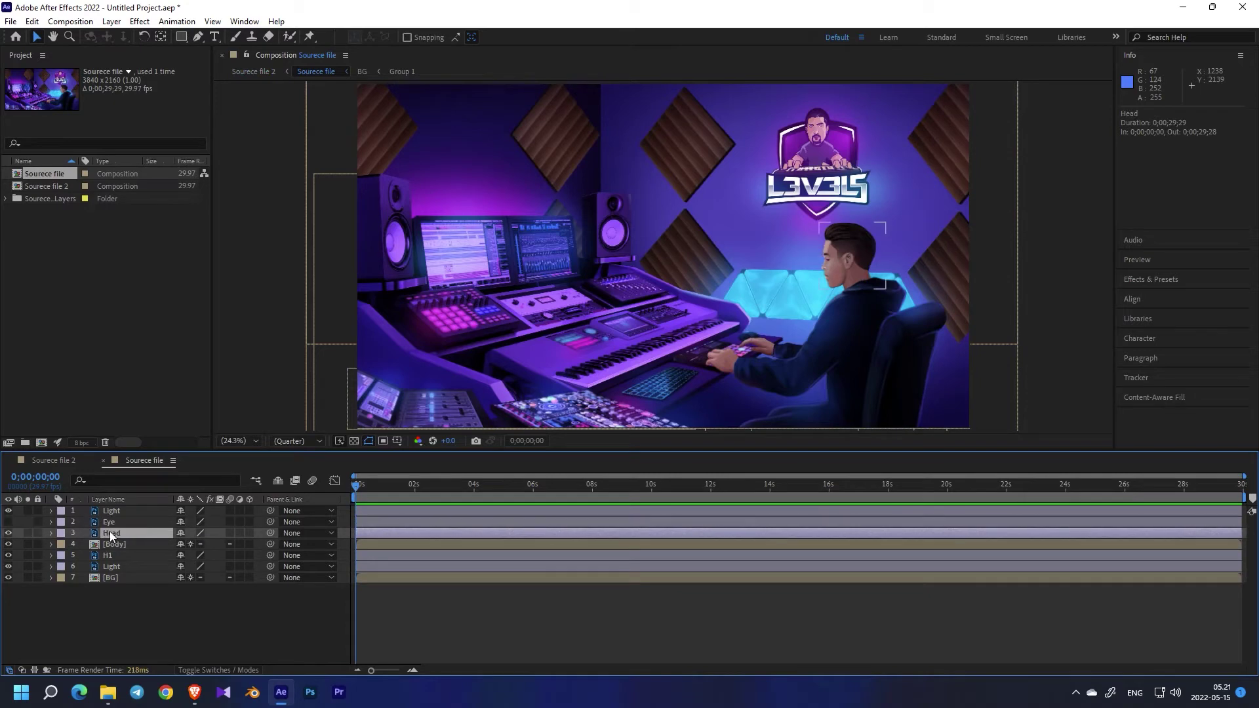
pyautogui.click(9, 533)
pyautogui.press('.')
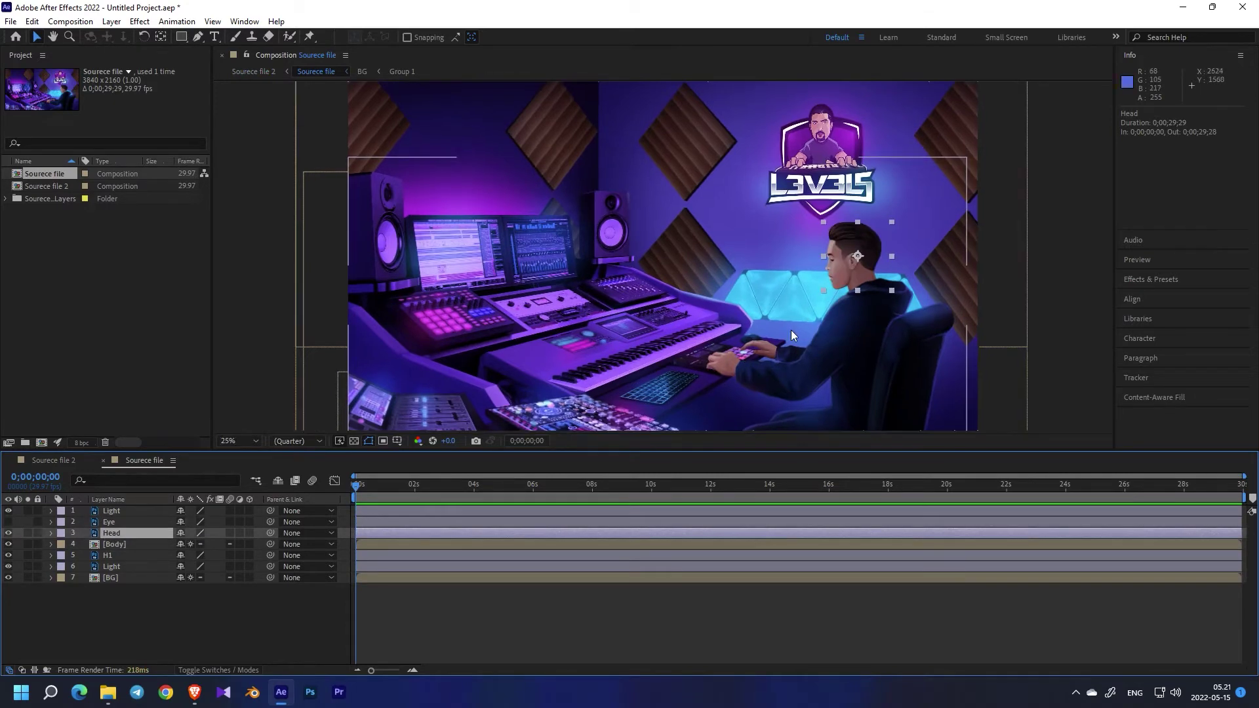
pyautogui.scroll(3, 792, 331)
pyautogui.moveTo(754, 277); pyautogui.dragTo(407, 259)
pyautogui.moveTo(918, 273); pyautogui.dragTo(617, 240)
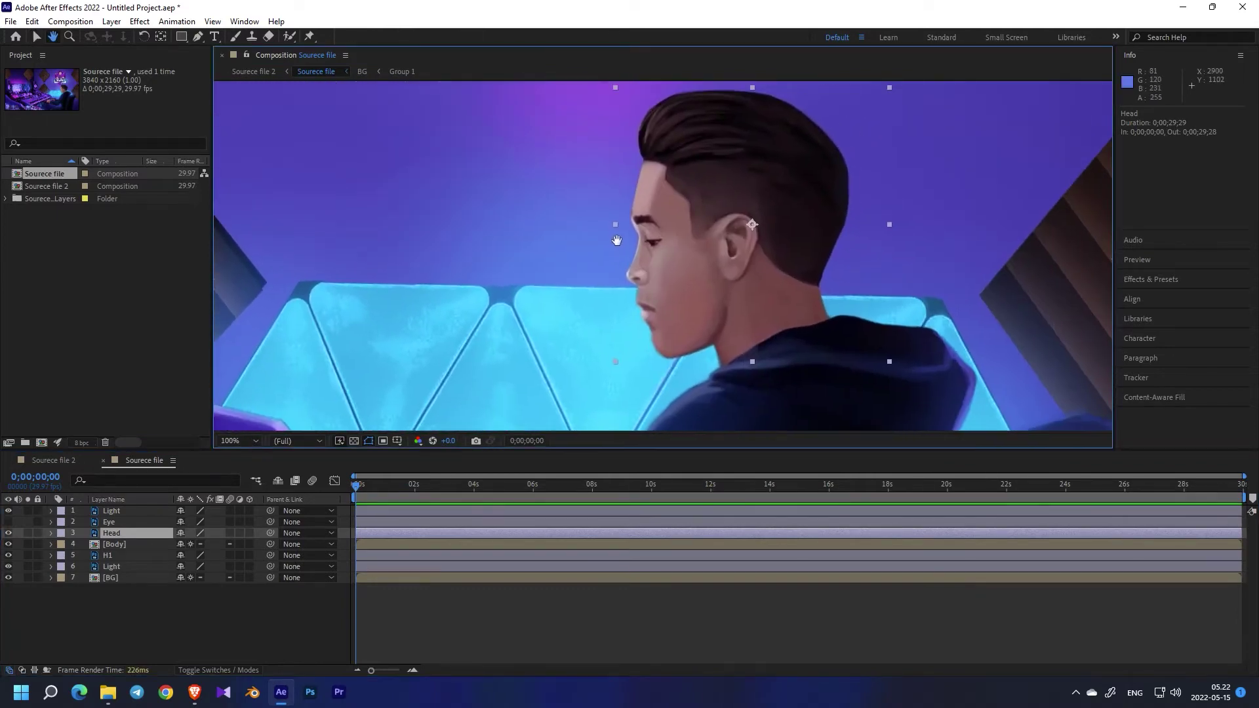
pyautogui.press('v')
pyautogui.click(8, 536)
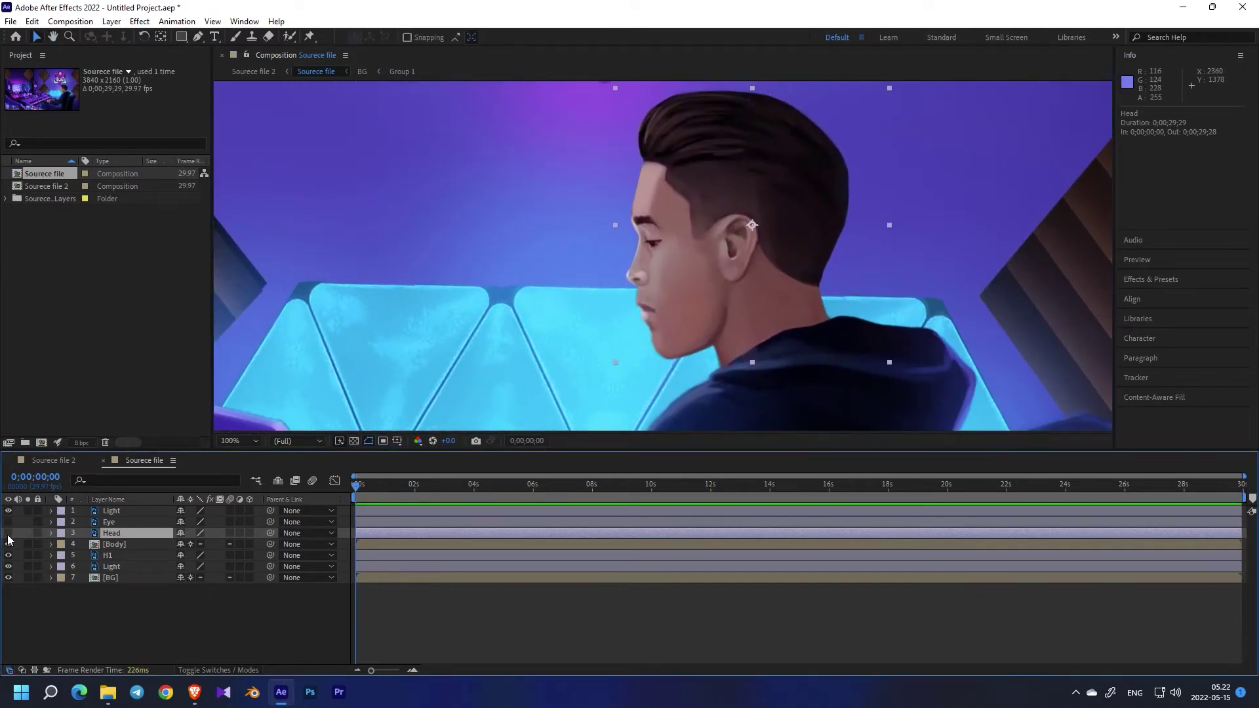
pyautogui.click(8, 534)
pyautogui.click(8, 534)
# Step: Examine how the Body layer meets the head by hiding and showing it
pyautogui.click(8, 545)
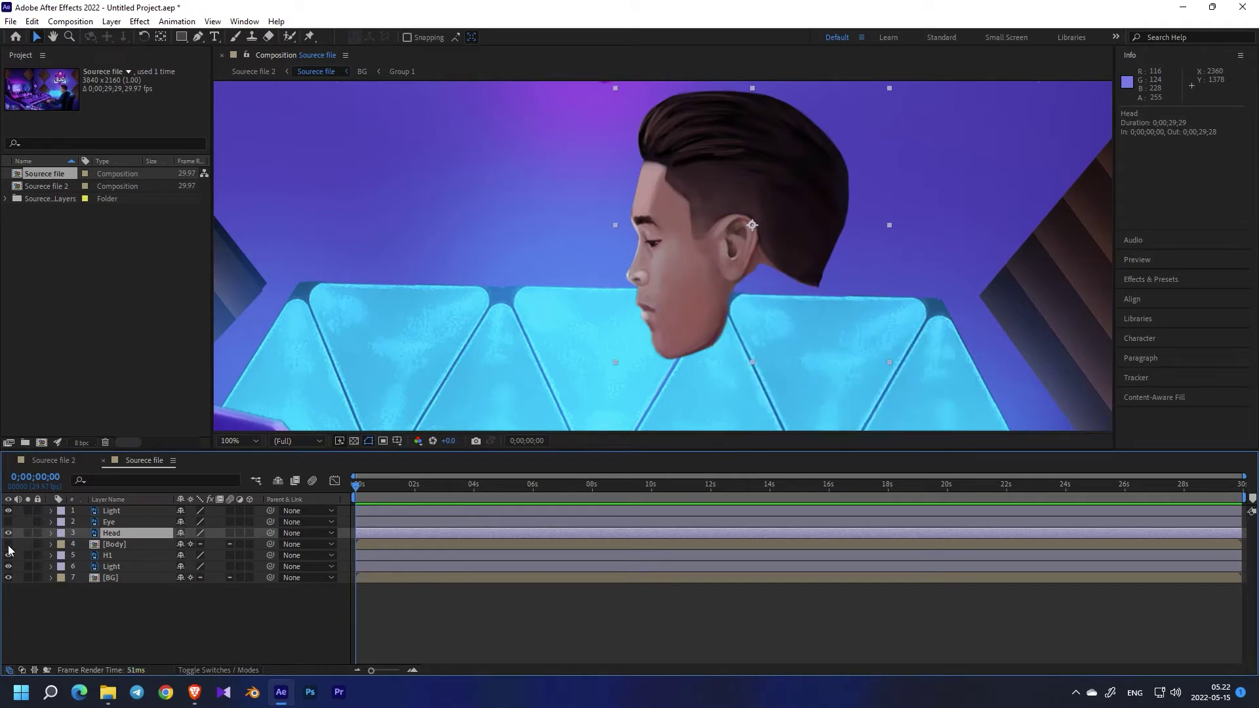
pyautogui.click(8, 545)
pyautogui.click(8, 545)
pyautogui.click(8, 545)
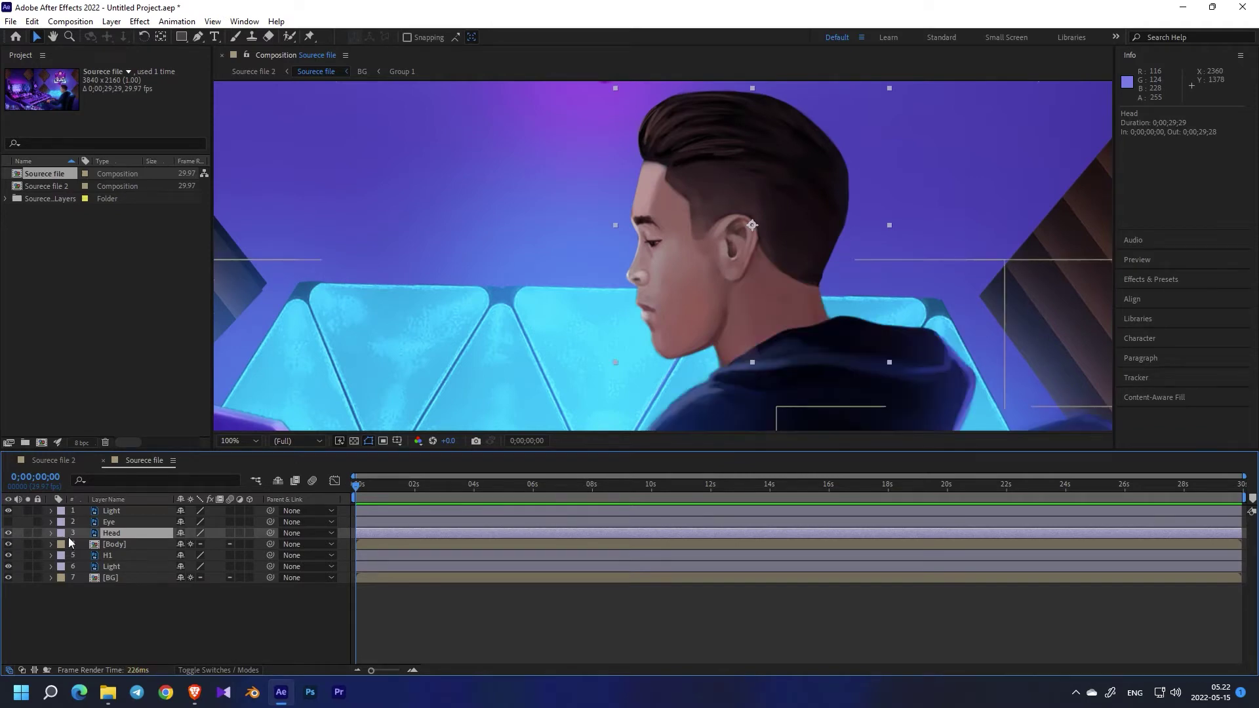
# Step: Move the Head layer's anchor point about 28 px left and 81 px down, to the neck just below the ear
pyautogui.click(161, 36)
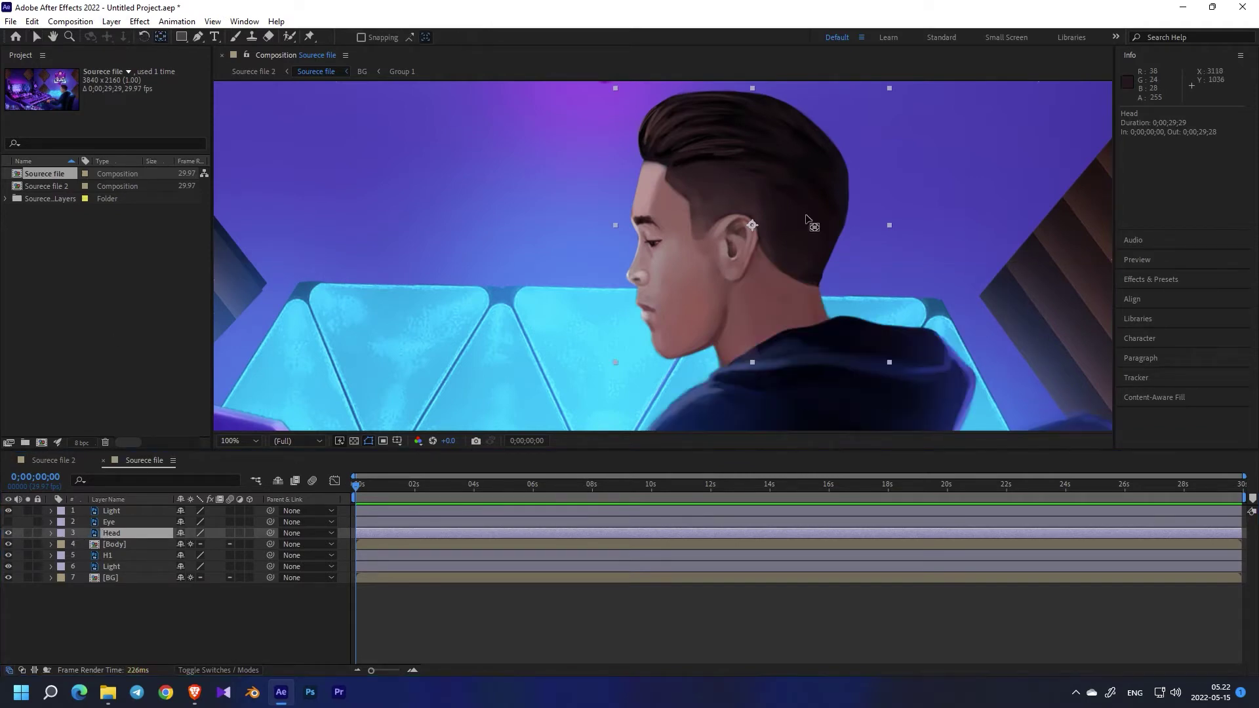
pyautogui.moveTo(752, 225); pyautogui.dragTo(735, 278)
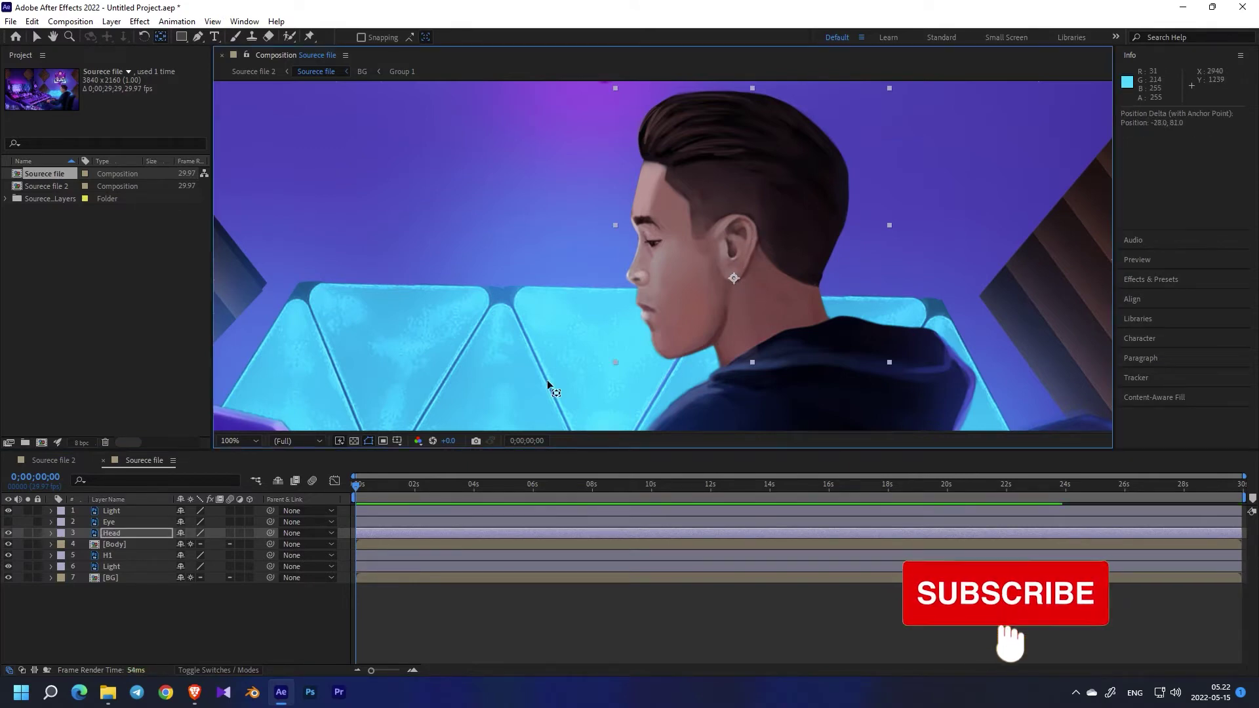
pyautogui.click(117, 534)
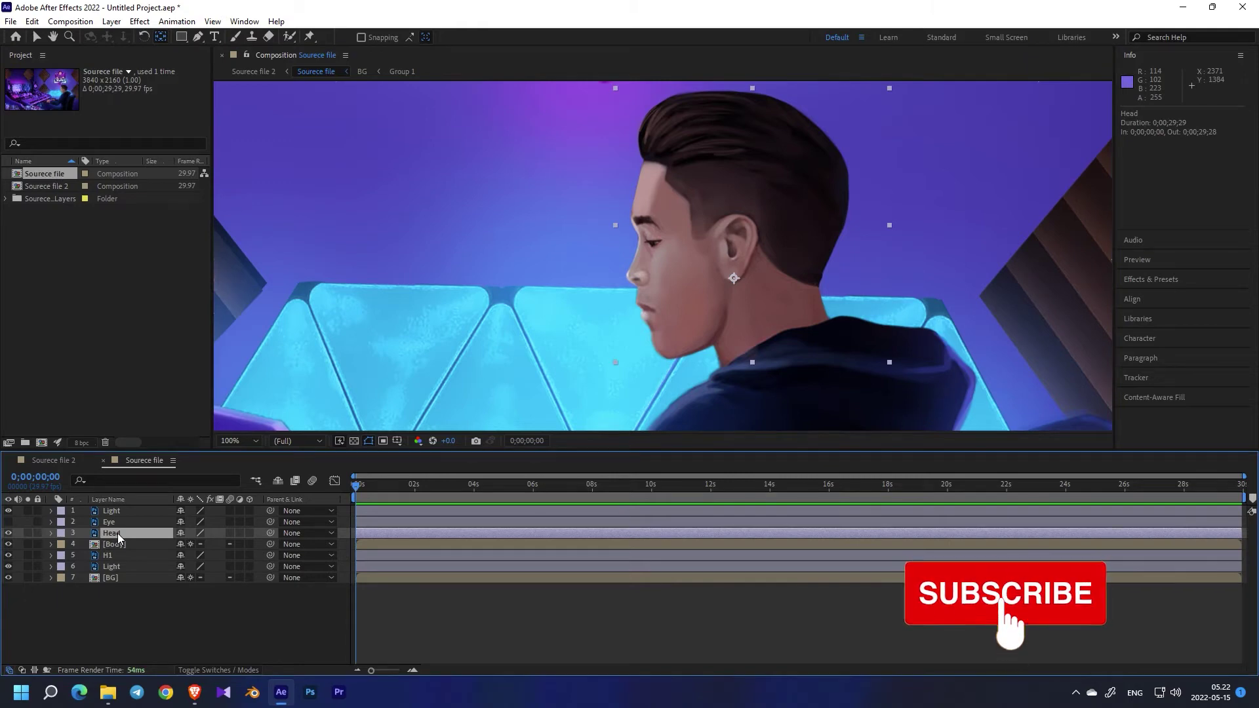
# Step: Keyframe the Head layer's rotation at -7° at the start of the composition and at +1° at 0;00;02;28
pyautogui.press('r')
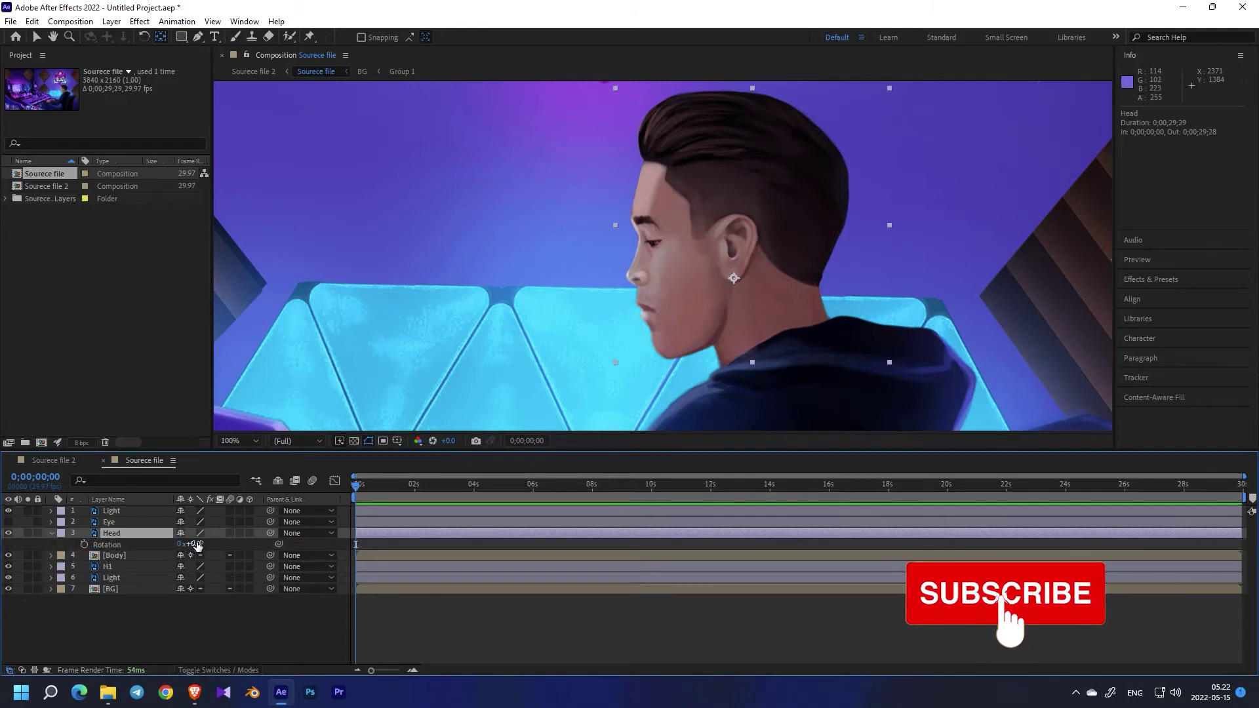
pyautogui.moveTo(200, 548); pyautogui.dragTo(196, 544)
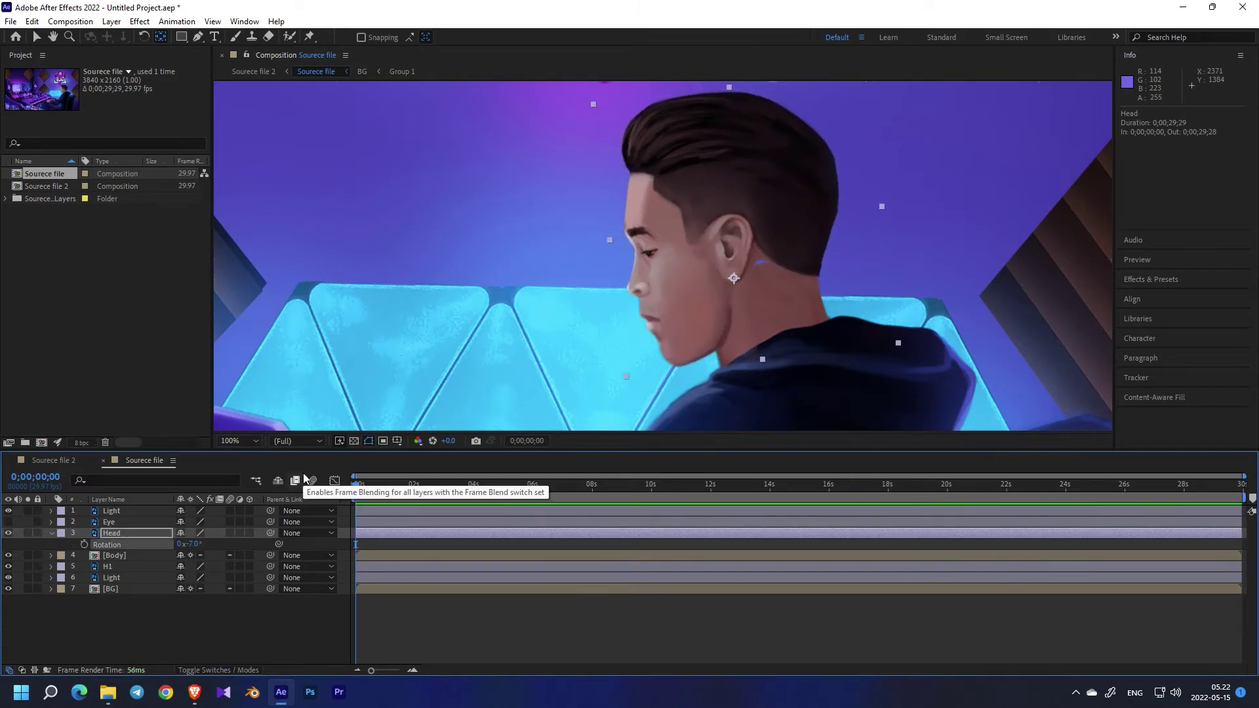
pyautogui.click(415, 487)
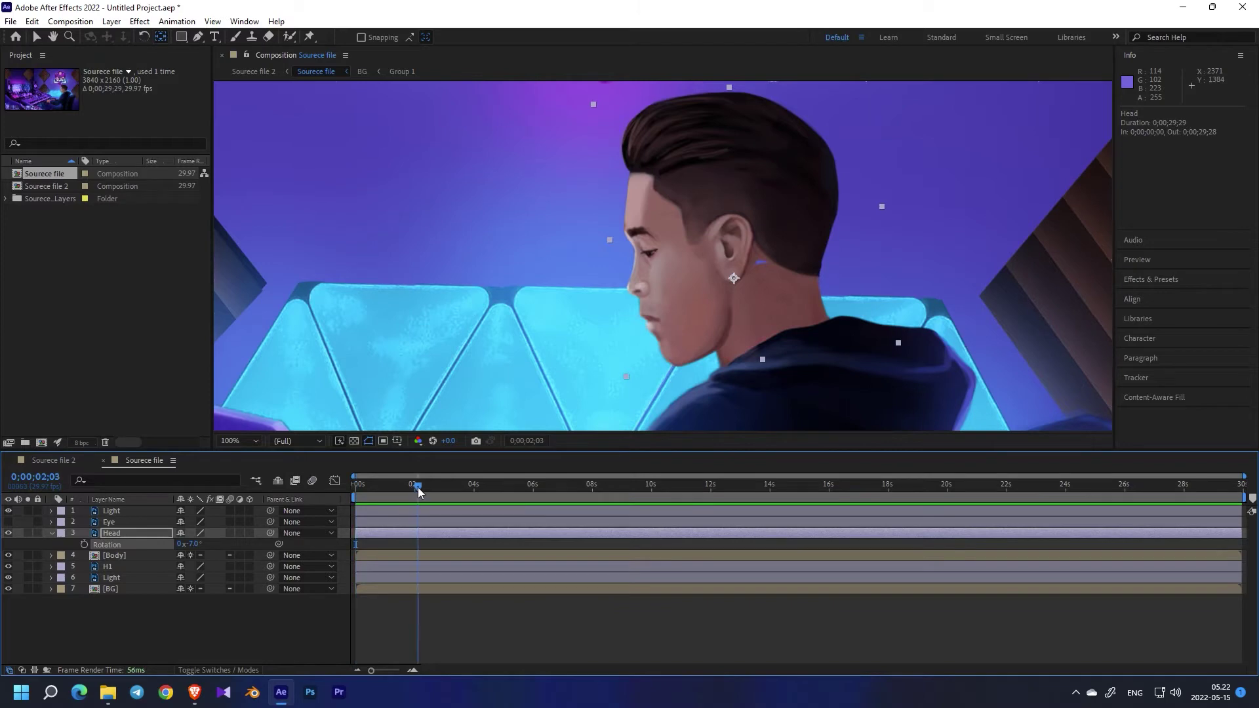
pyautogui.press('Home')
pyautogui.click(85, 545)
pyautogui.click(442, 489)
pyautogui.moveTo(198, 545); pyautogui.dragTo(201, 545)
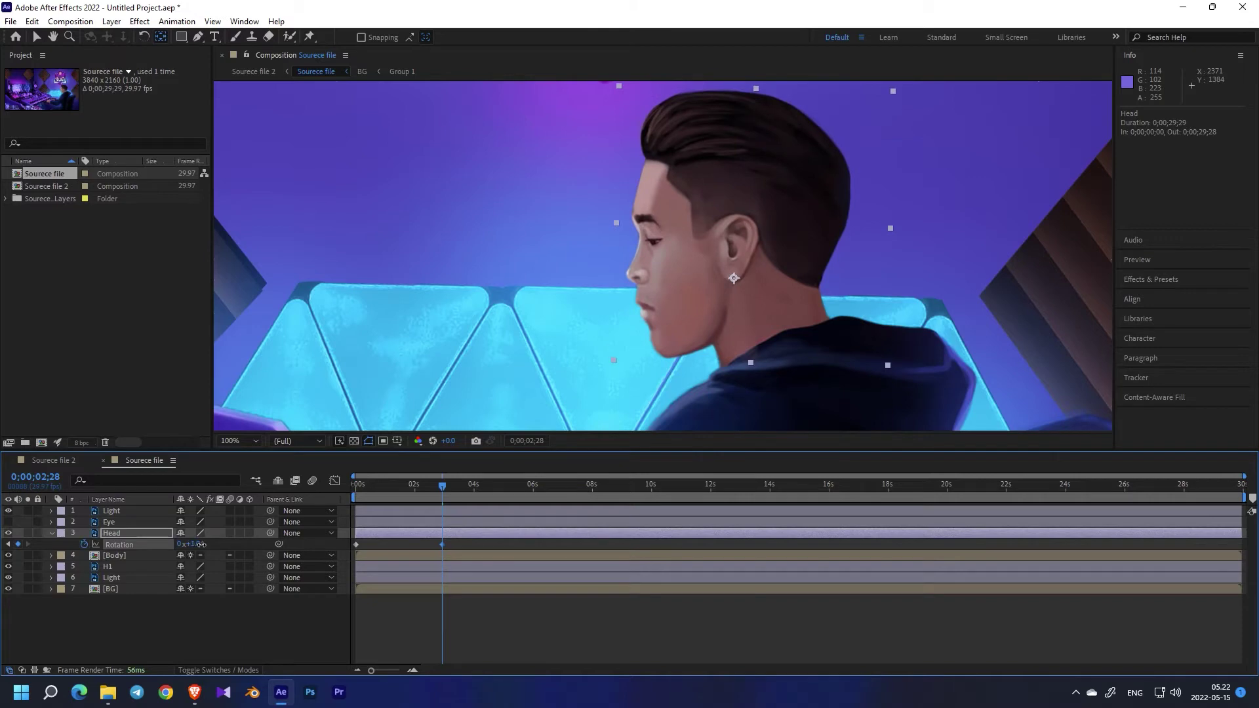
# Step: Copy the Head layer's two rotation keyframes and paste them at about 6 seconds
pyautogui.moveTo(440, 490); pyautogui.dragTo(330, 492)
pyautogui.moveTo(461, 543); pyautogui.dragTo(355, 548)
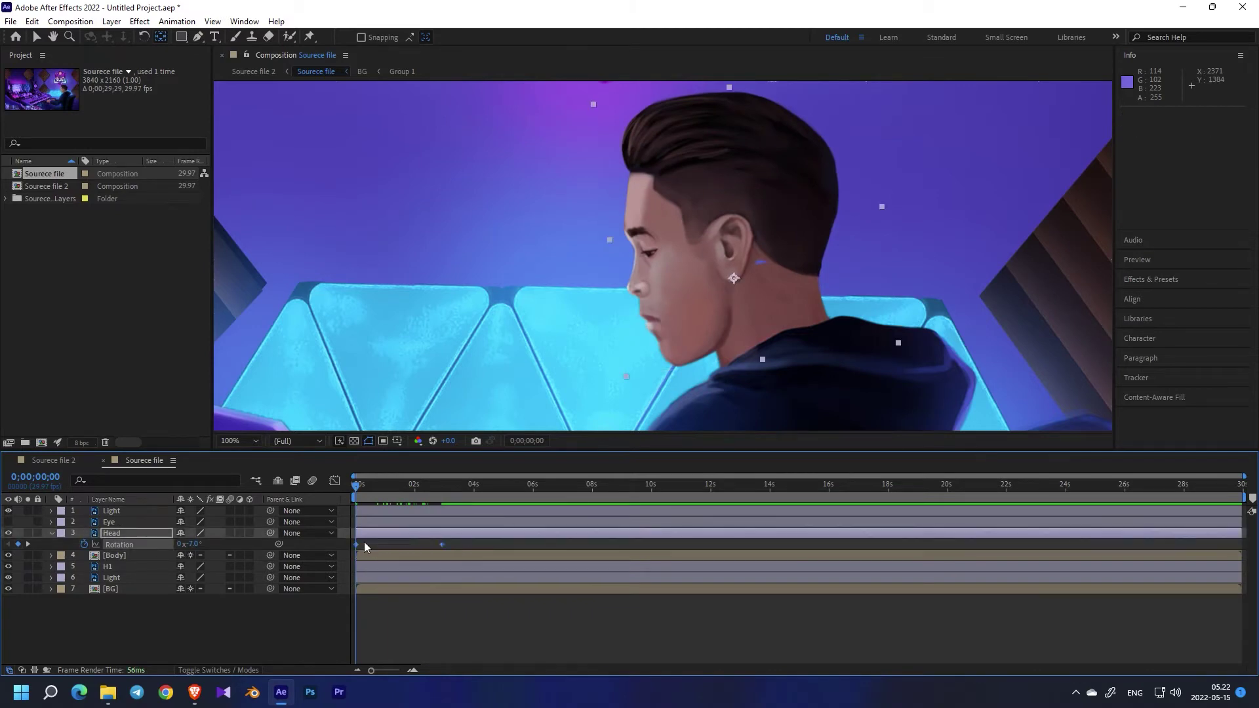
pyautogui.hotkey('ctrl', 'c')
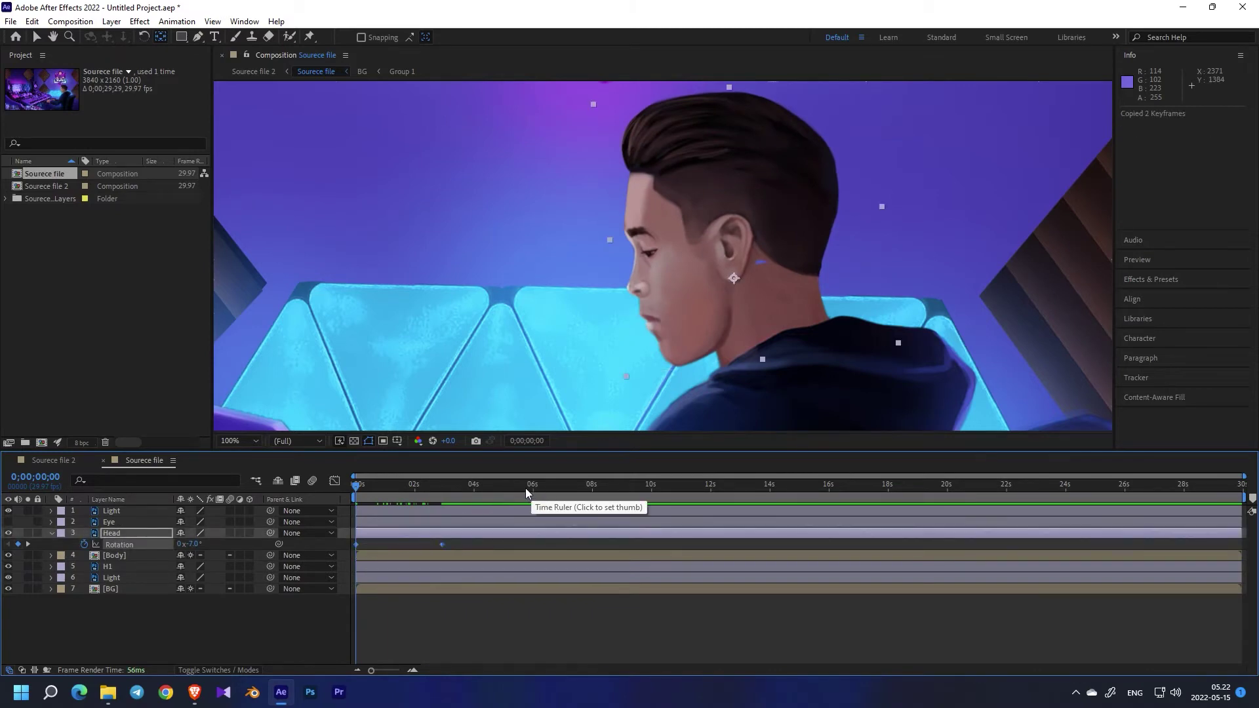
pyautogui.click(509, 486)
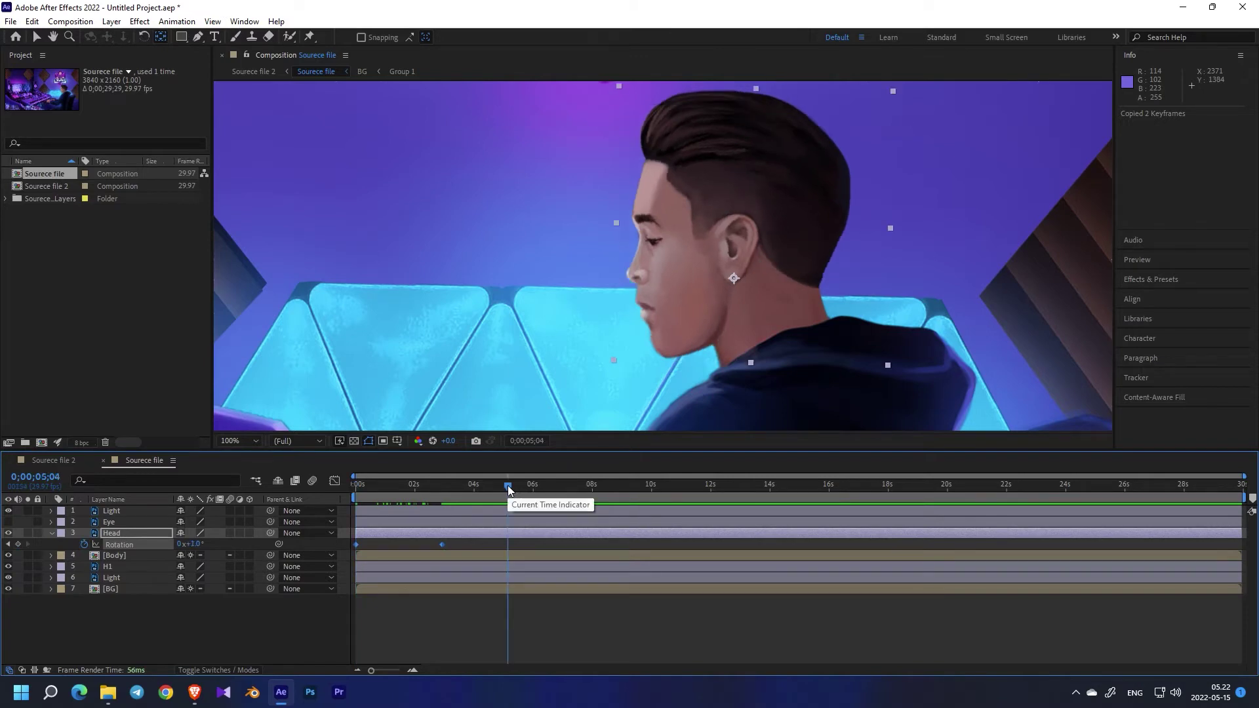
pyautogui.moveTo(509, 487); pyautogui.dragTo(510, 488)
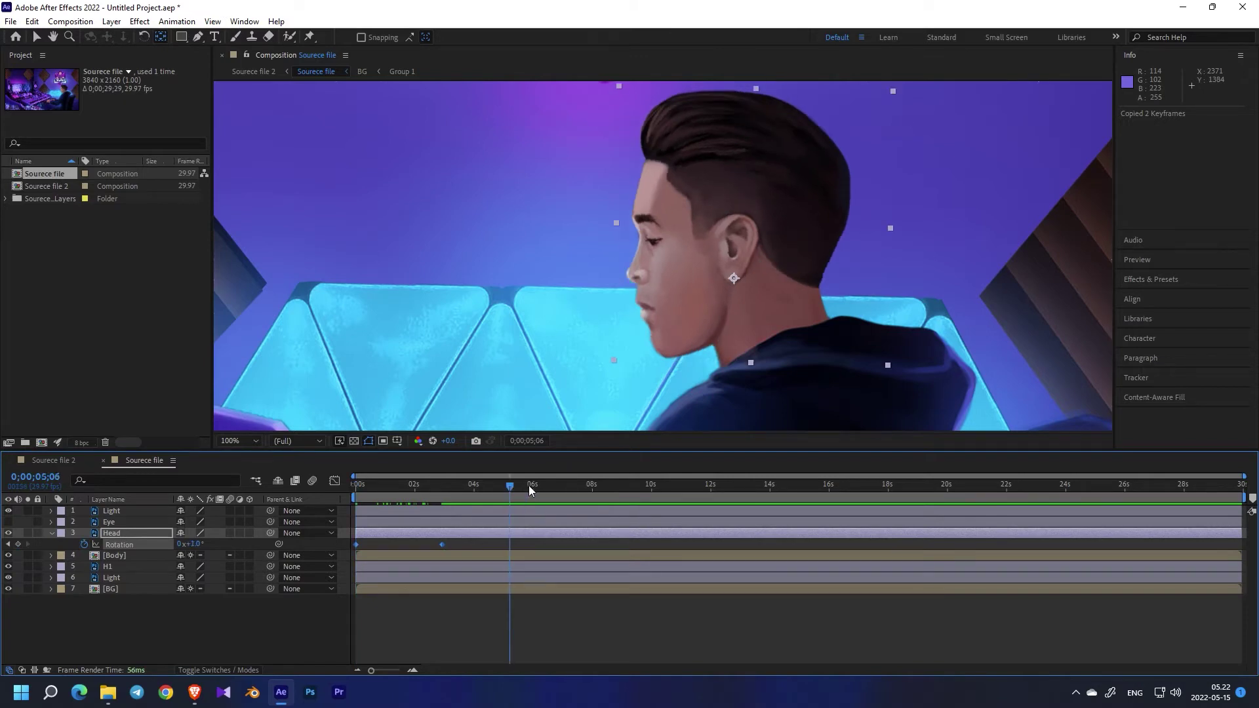
pyautogui.click(530, 485)
pyautogui.hotkey('ctrl', 'v')
# Step: Paste the copied head rotation keyframes again at 0;00;12;09, 0;00;18;10 and about 24 seconds
pyautogui.click(719, 490)
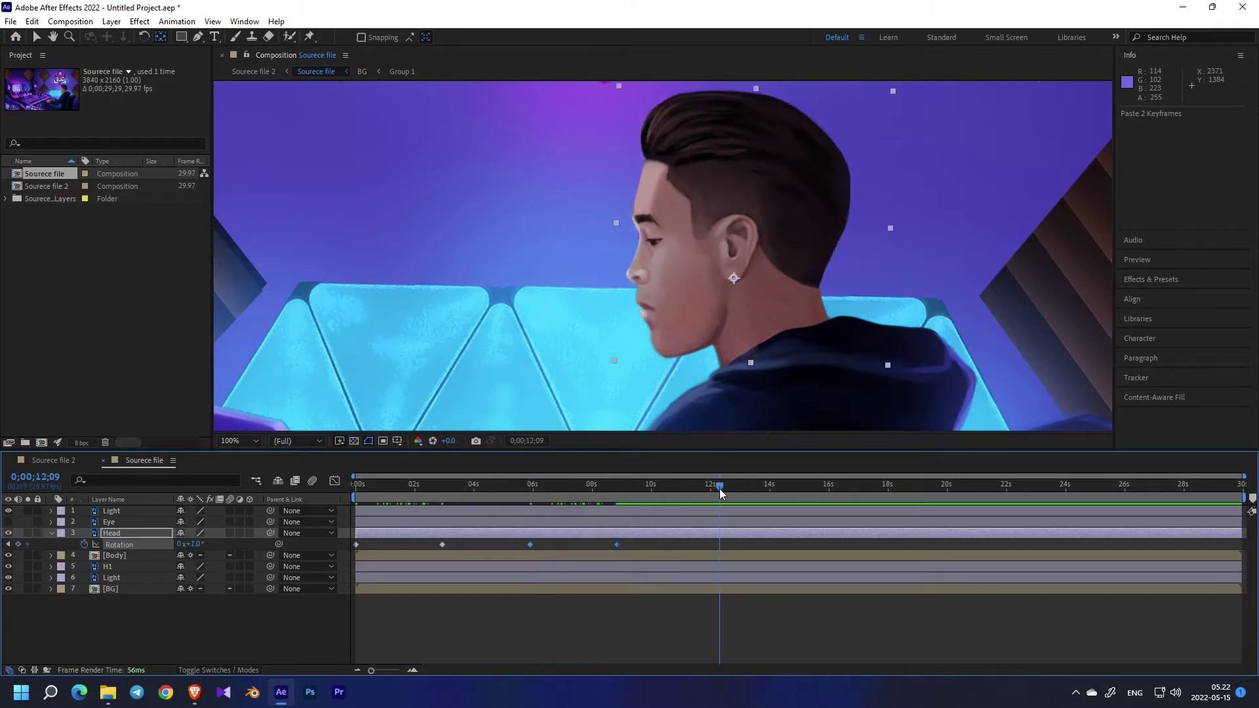
pyautogui.hotkey('ctrl', 'v')
pyautogui.click(898, 486)
pyautogui.hotkey('ctrl', 'v')
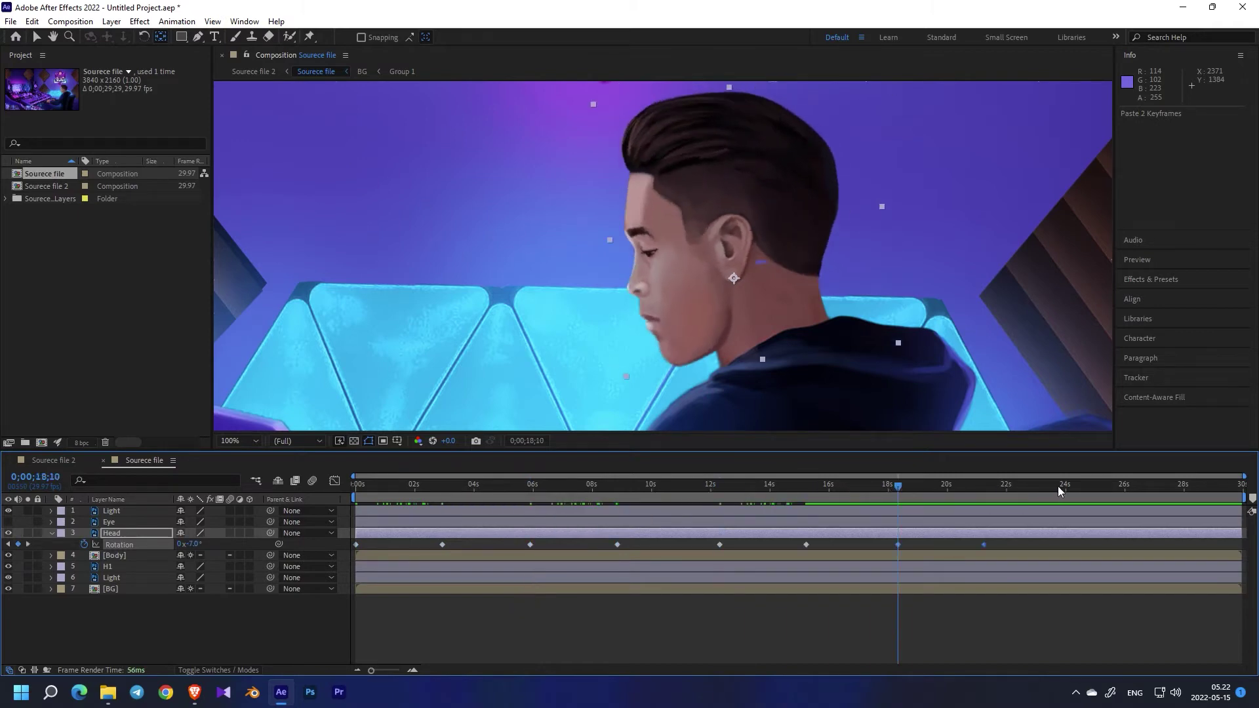
pyautogui.click(1058, 486)
pyautogui.hotkey('ctrl', 'v')
pyautogui.moveTo(1193, 487)
pyautogui.mouseDown()
pyautogui.moveTo(1234, 486)
pyautogui.moveTo(1134, 490)
pyautogui.moveTo(1194, 491)
pyautogui.moveTo(1158, 492)
pyautogui.moveTo(1181, 492)
pyautogui.mouseUp()
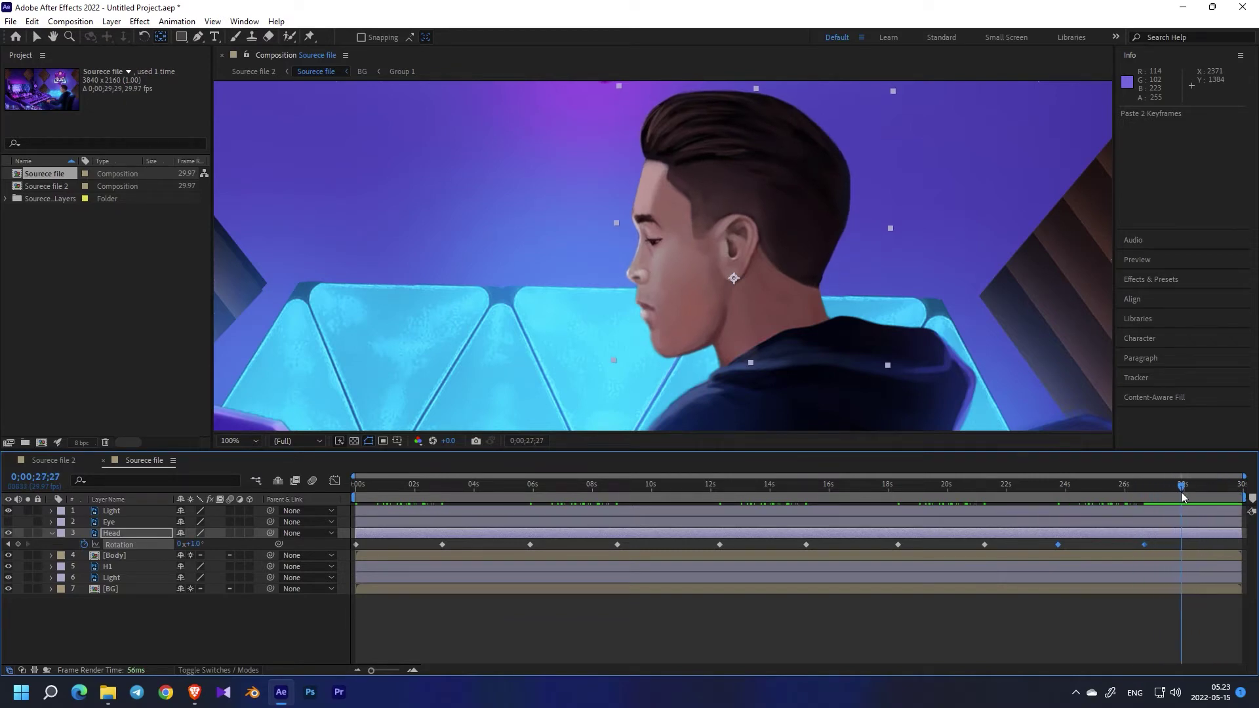
pyautogui.hotkey('ctrl', 'v')
pyautogui.hotkey('ctrl', 'z')
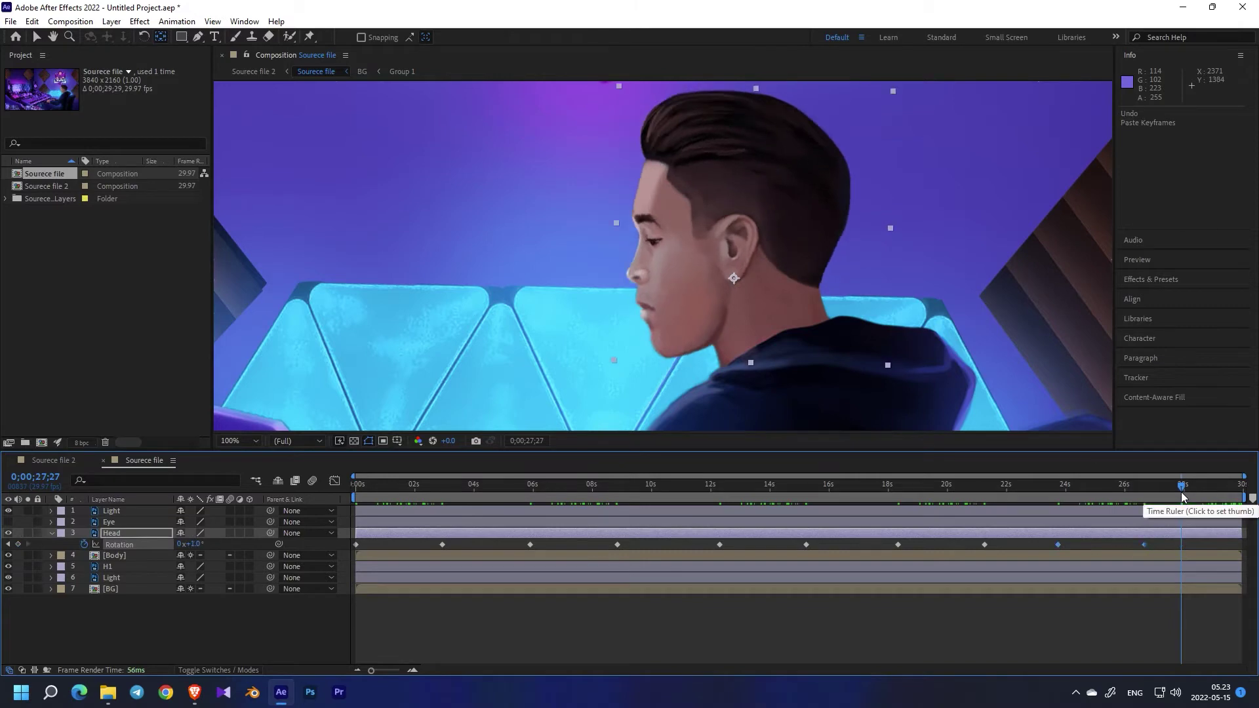
# Step: Shift the last two Head rotation keyframes to about 25.5 seconds and 0;00;29;28, and preview the head motion from the start
pyautogui.moveTo(1146, 543); pyautogui.dragTo(1244, 551)
pyautogui.click(1131, 639)
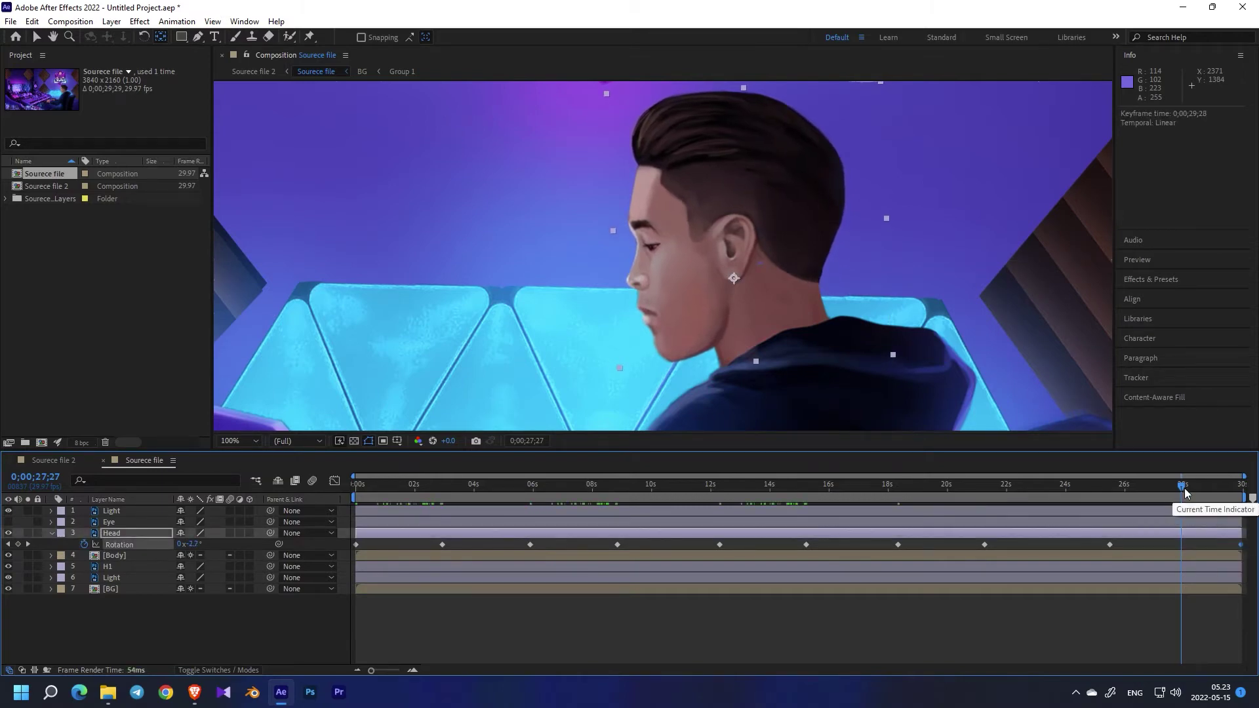
pyautogui.moveTo(1182, 486); pyautogui.dragTo(348, 489)
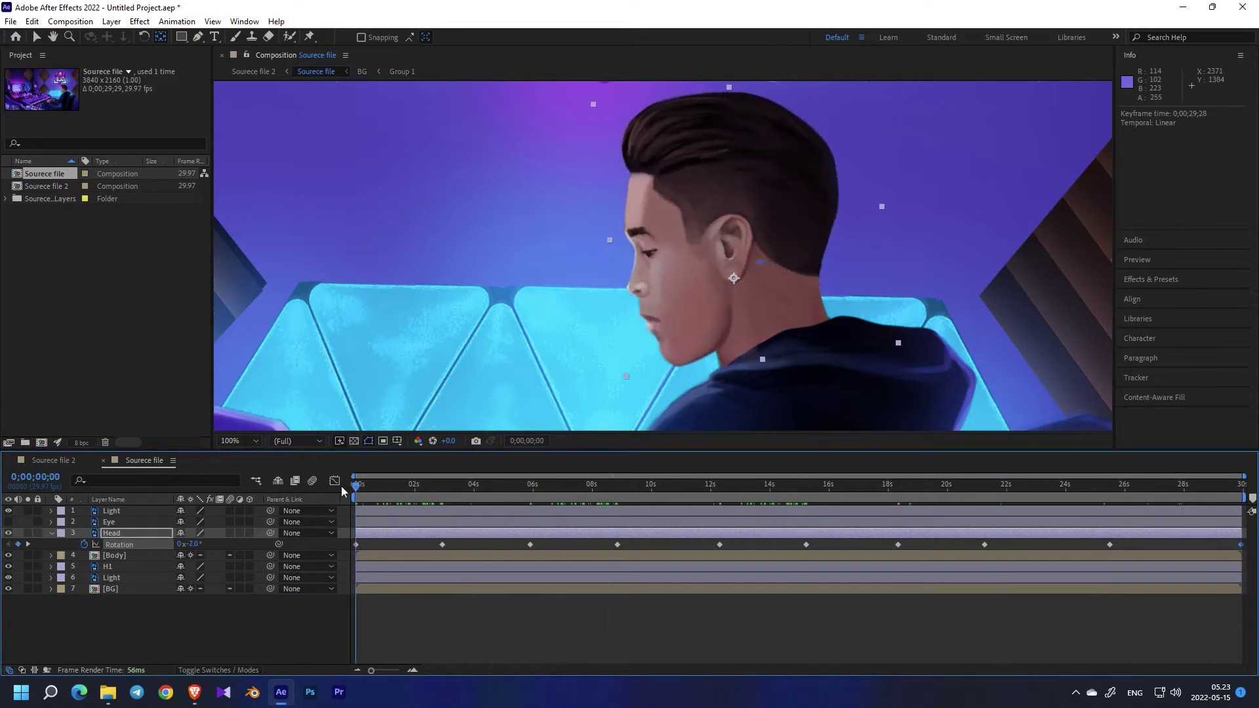
pyautogui.press('space')
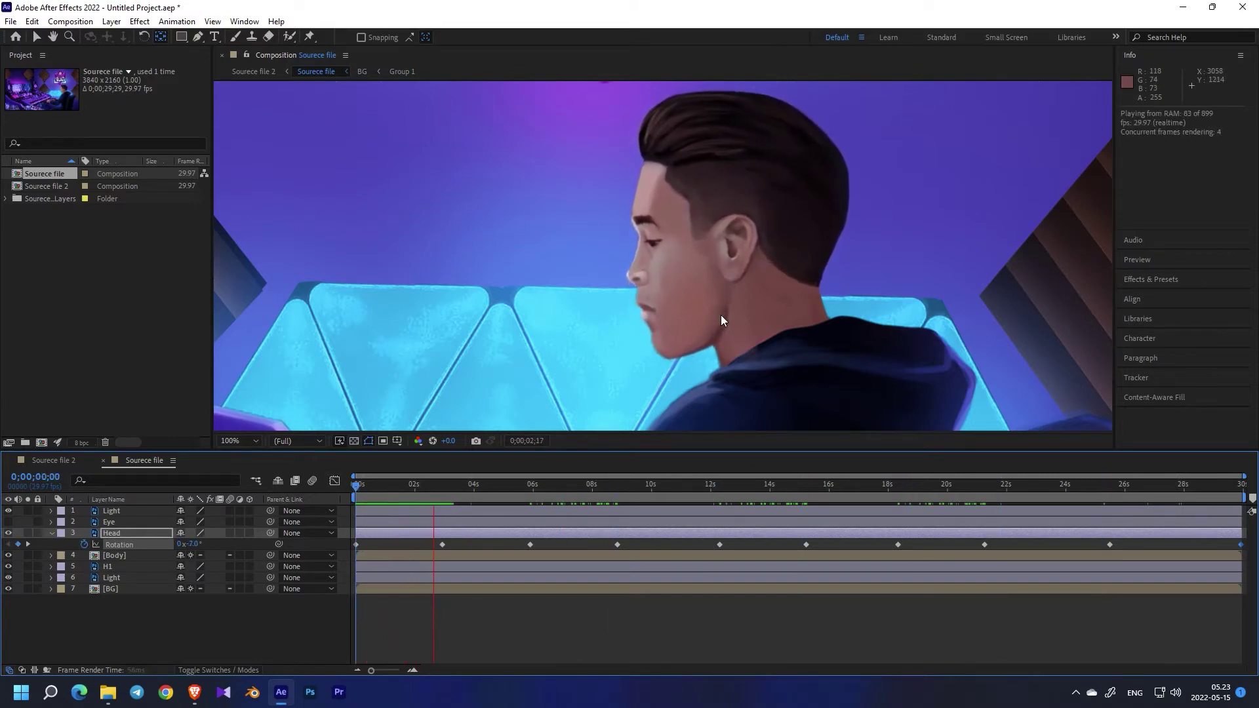
pyautogui.press('space')
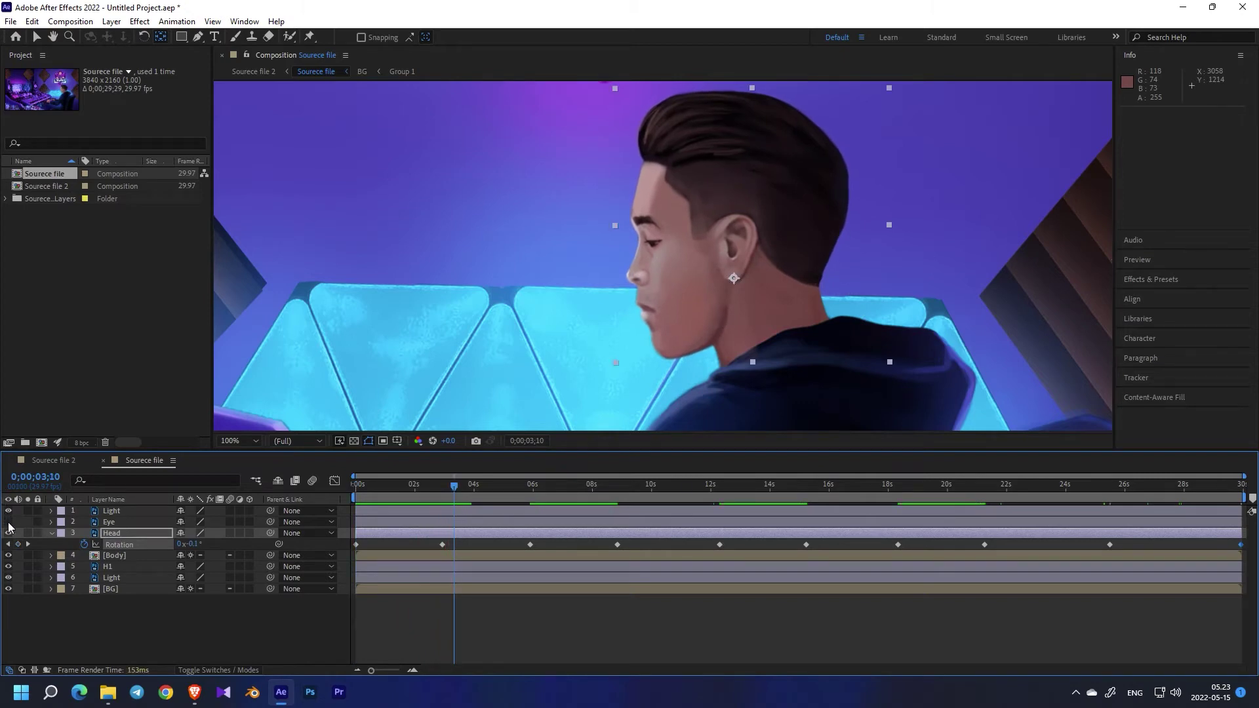
# Step: Examine the Eye layer against the moving head by toggling its visibility and scrubbing to 0;00;06;06, then undo the visibility change
pyautogui.click(9, 523)
pyautogui.click(10, 524)
pyautogui.click(9, 523)
pyautogui.click(9, 524)
pyautogui.click(9, 522)
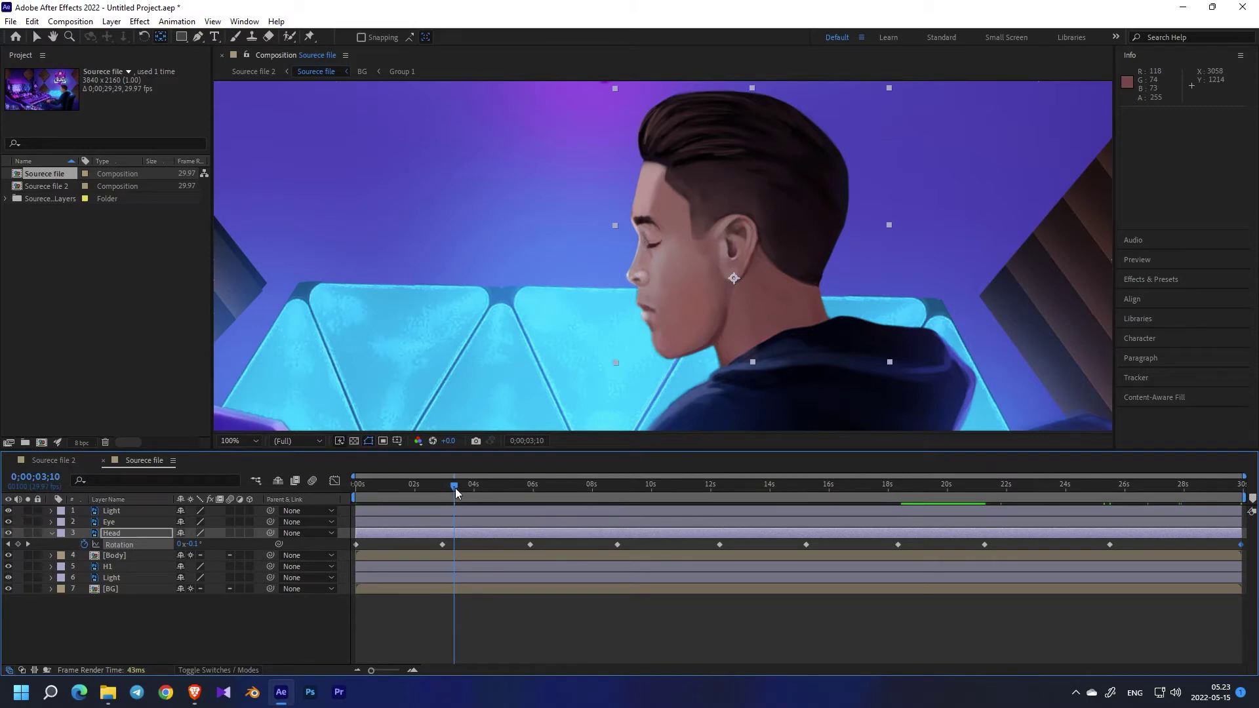
pyautogui.moveTo(455, 488); pyautogui.dragTo(539, 488)
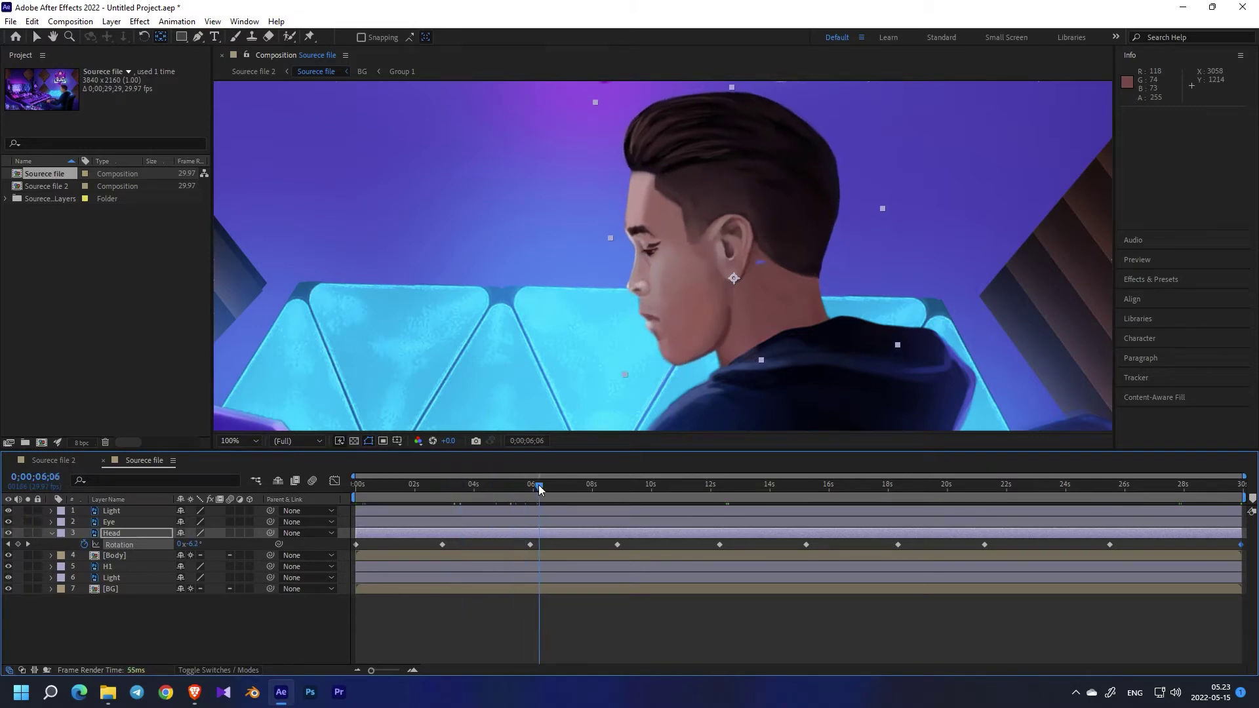
pyautogui.hotkey('ctrl', 'z')
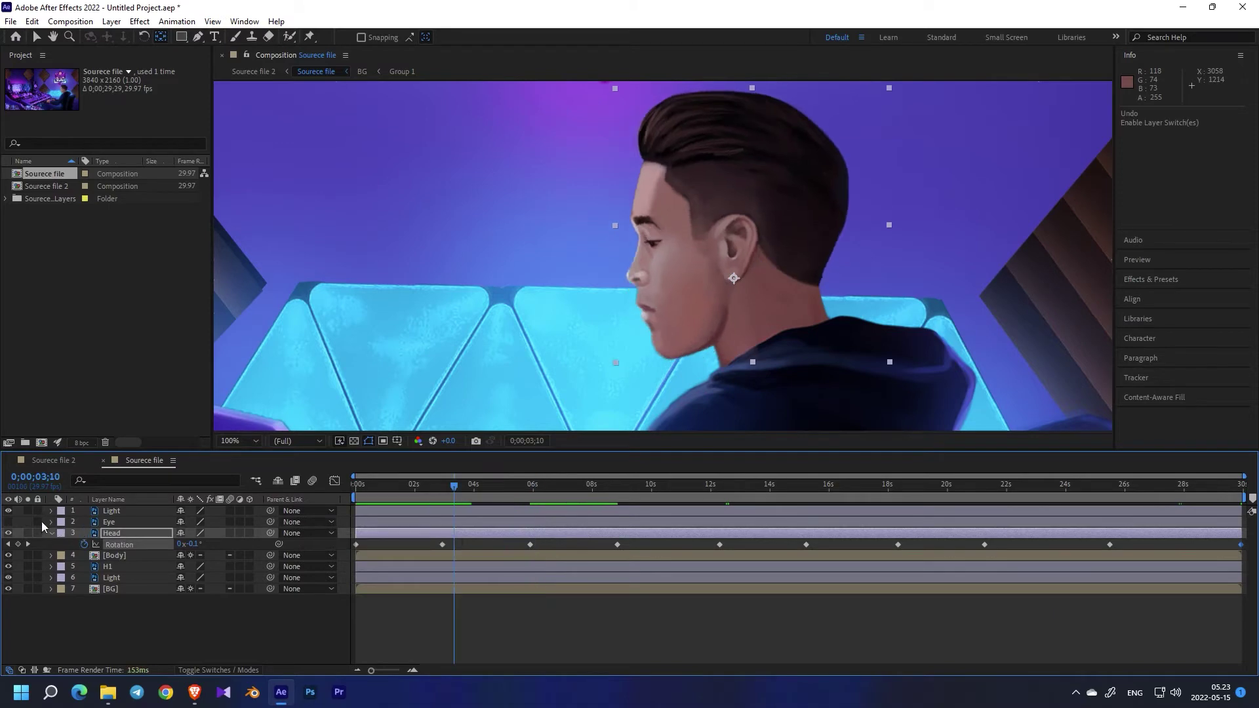
# Step: Parent the visible Eye layer to Head, and keyframe its opacity at 0% at the start of the composition
pyautogui.moveTo(273, 521); pyautogui.dragTo(100, 533)
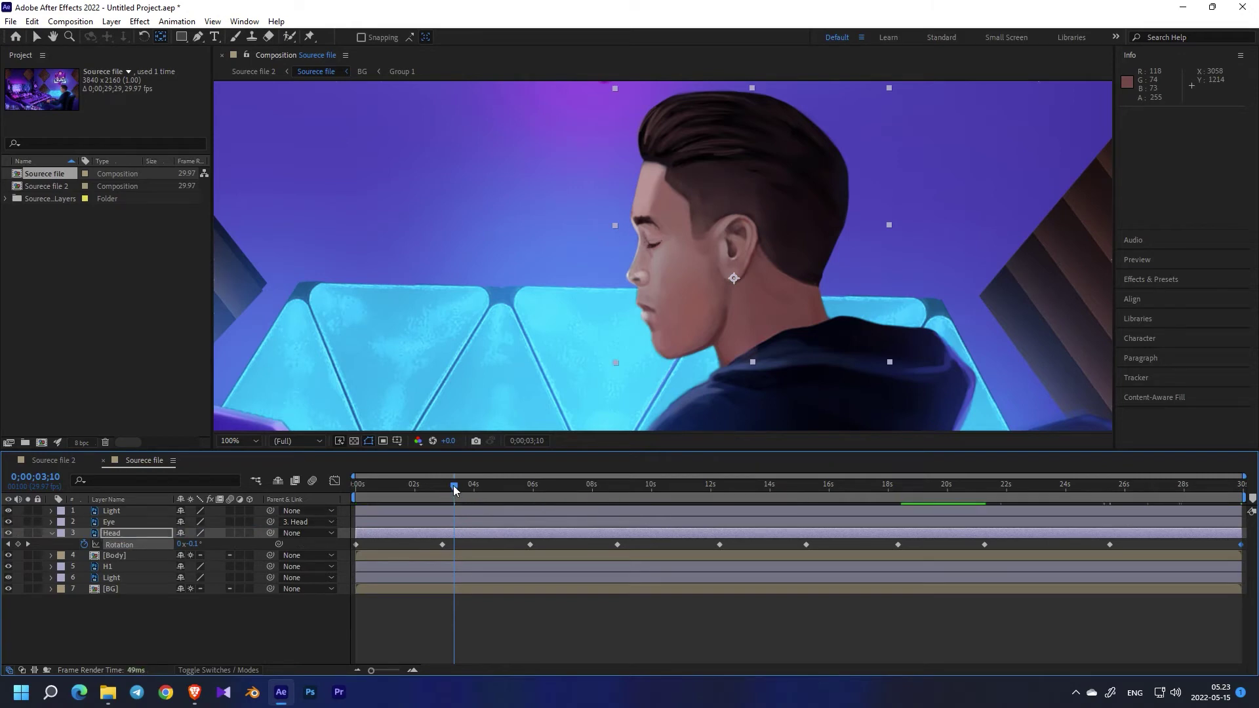
pyautogui.moveTo(454, 485); pyautogui.dragTo(303, 470)
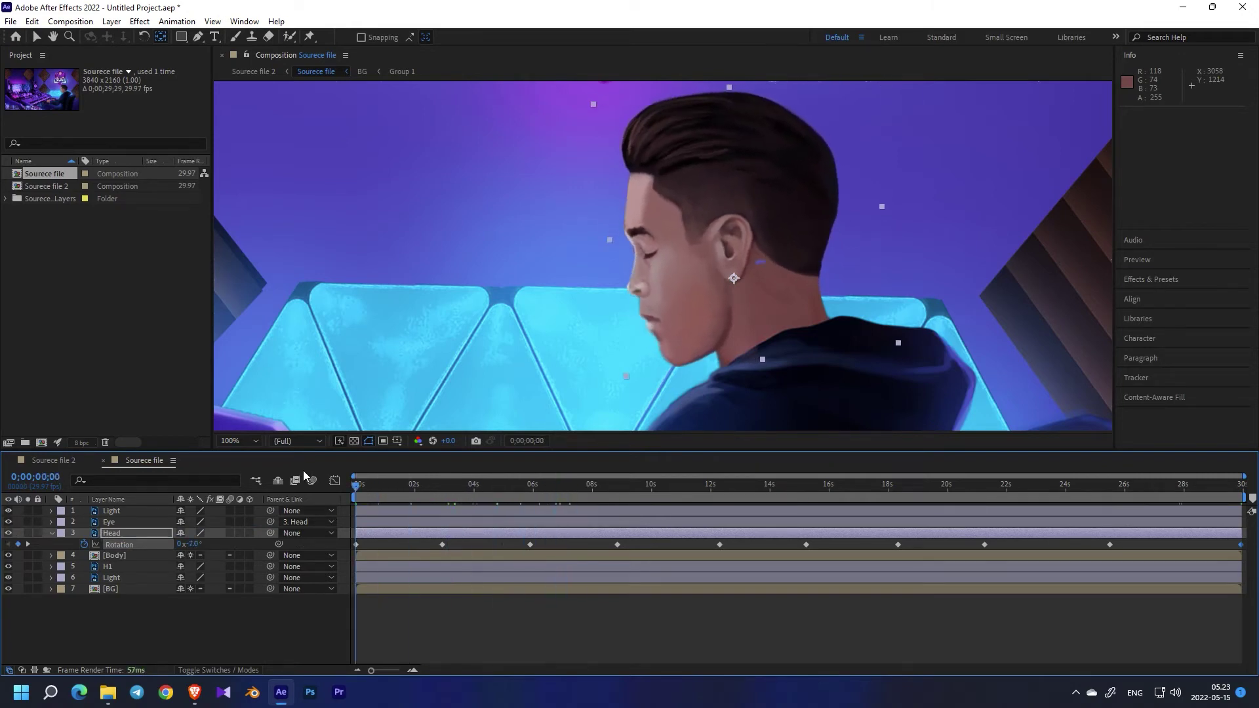
pyautogui.click(51, 522)
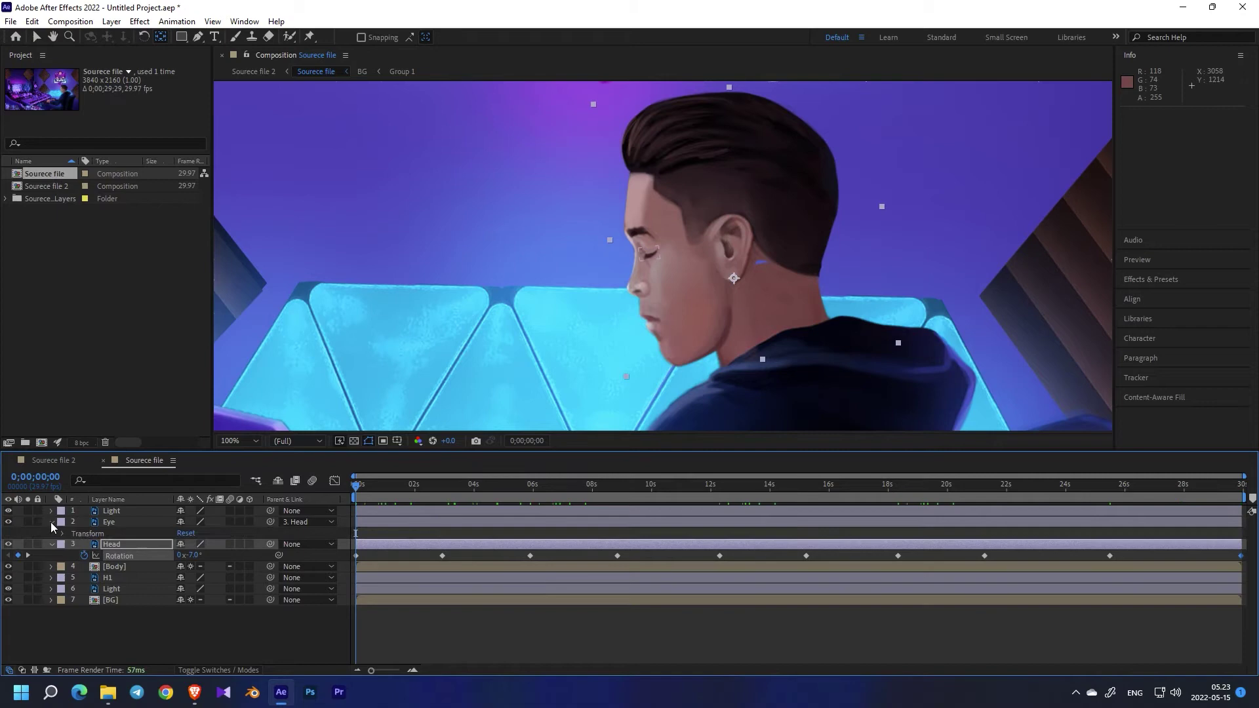
pyautogui.click(101, 522)
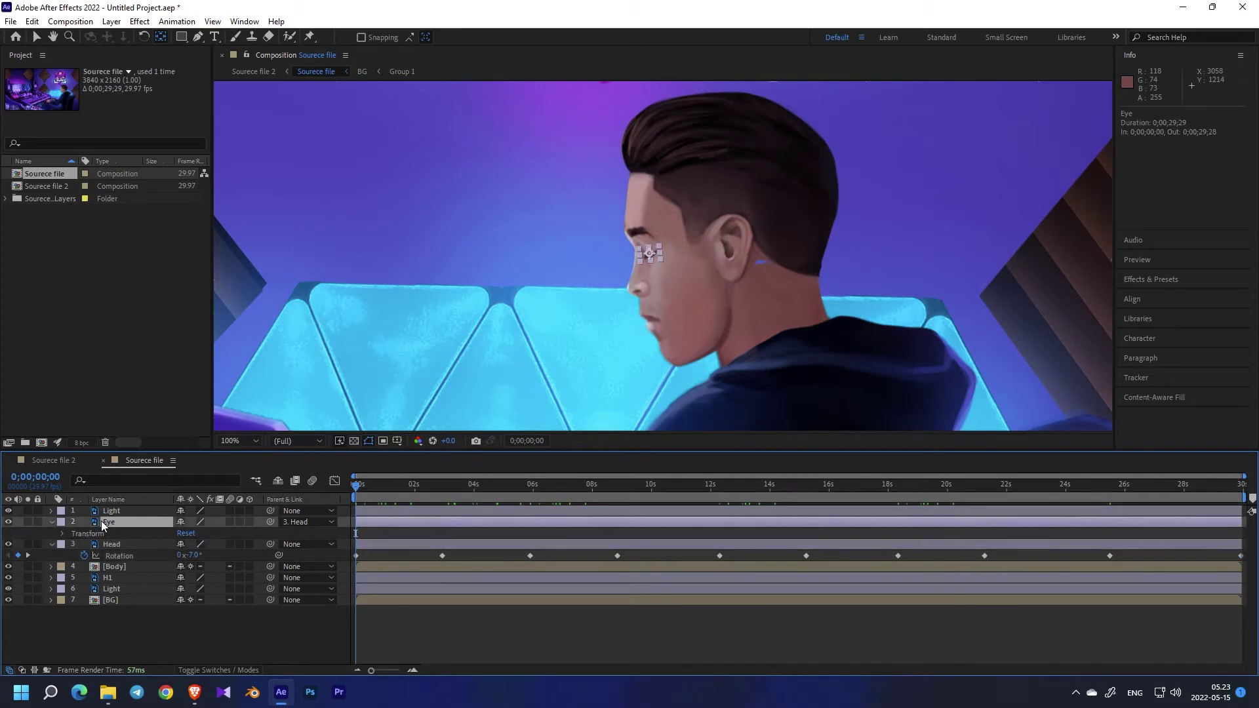
pyautogui.press('t')
pyautogui.click(85, 534)
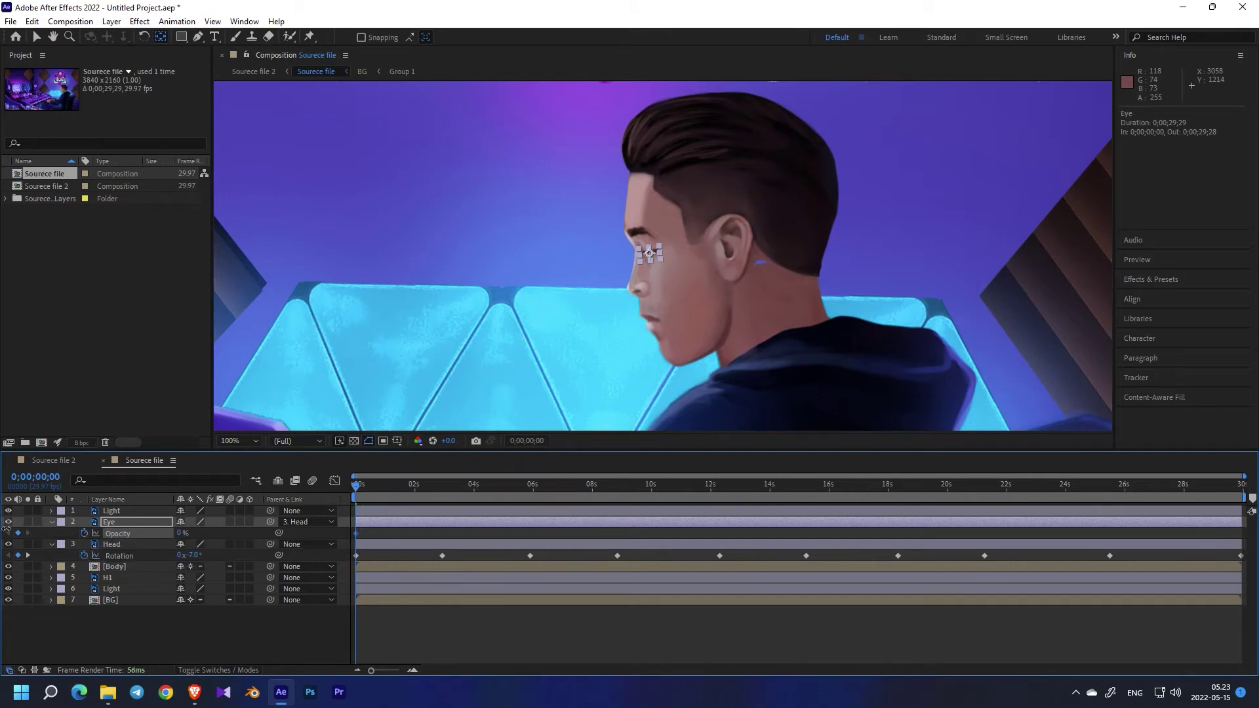
# Step: Keyframe a blink in the Eye layer's opacity: 0% at 0;00;02;05, up to 100% through 0;00;02;08, and 0% at 0;00;02;09
pyautogui.click(418, 489)
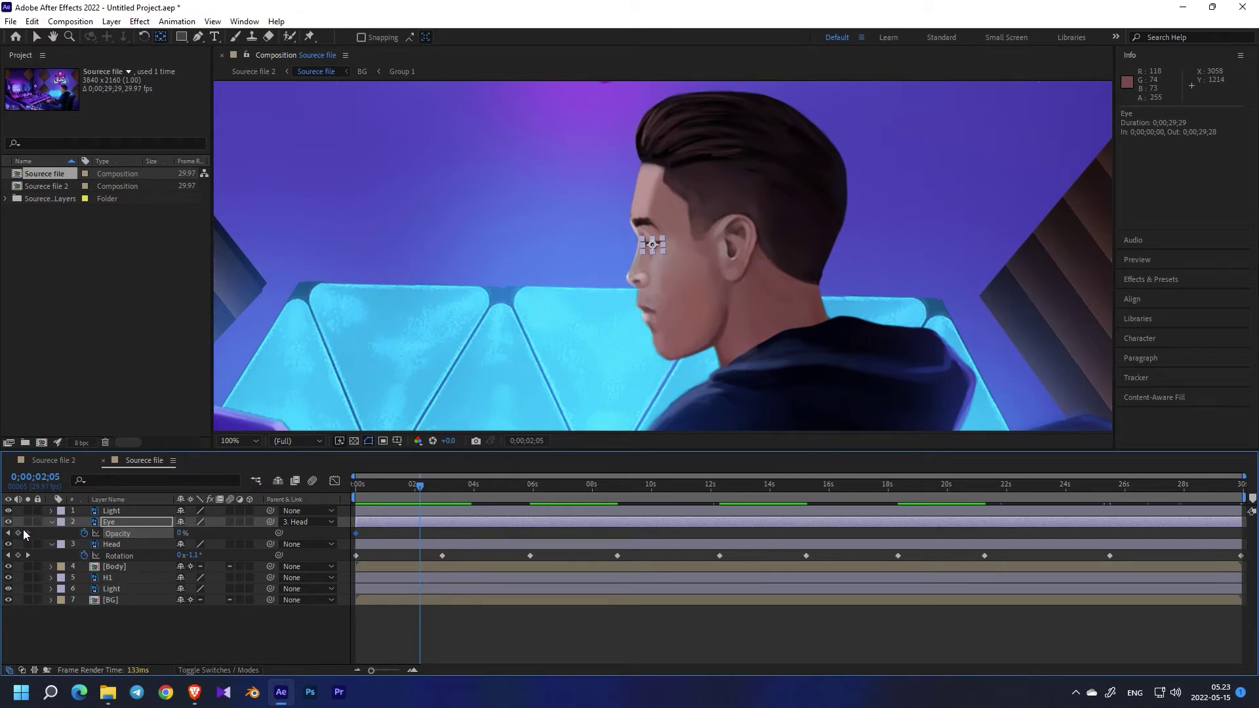
pyautogui.press('pagedown')
pyautogui.moveTo(187, 533); pyautogui.dragTo(282, 533)
pyautogui.press('pagedown')
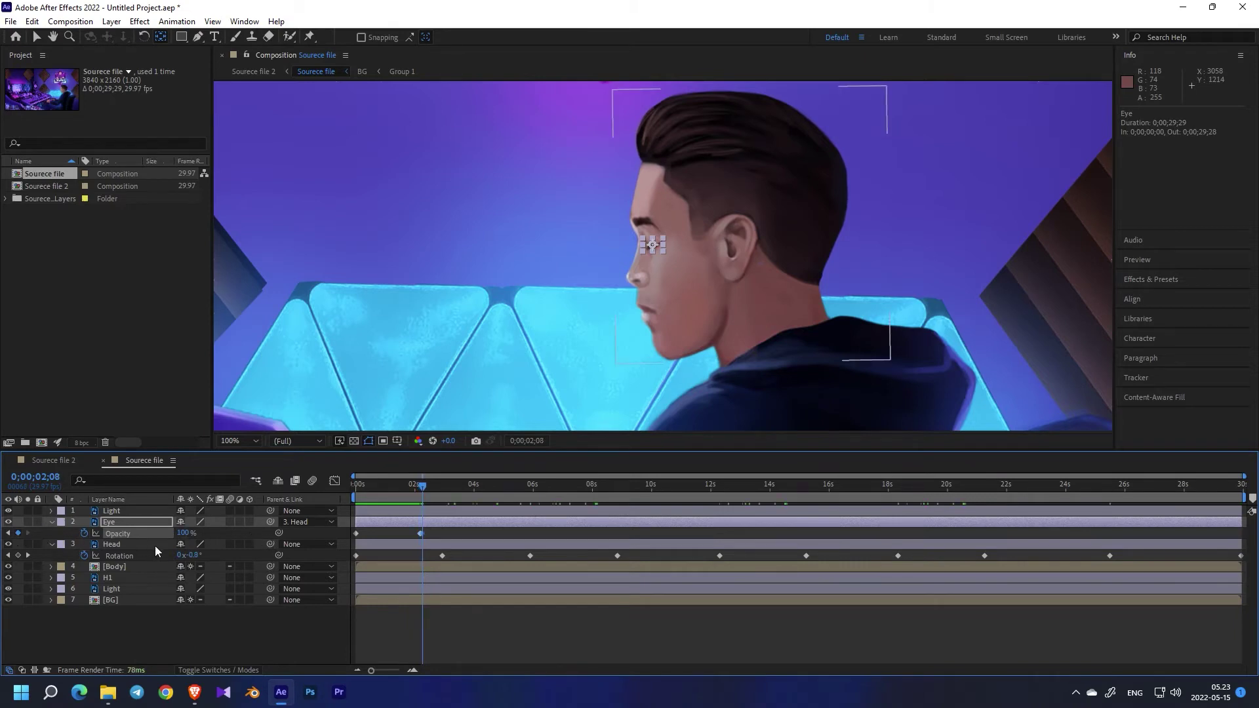
pyautogui.press('pagedown')
pyautogui.moveTo(183, 533); pyautogui.dragTo(95, 533)
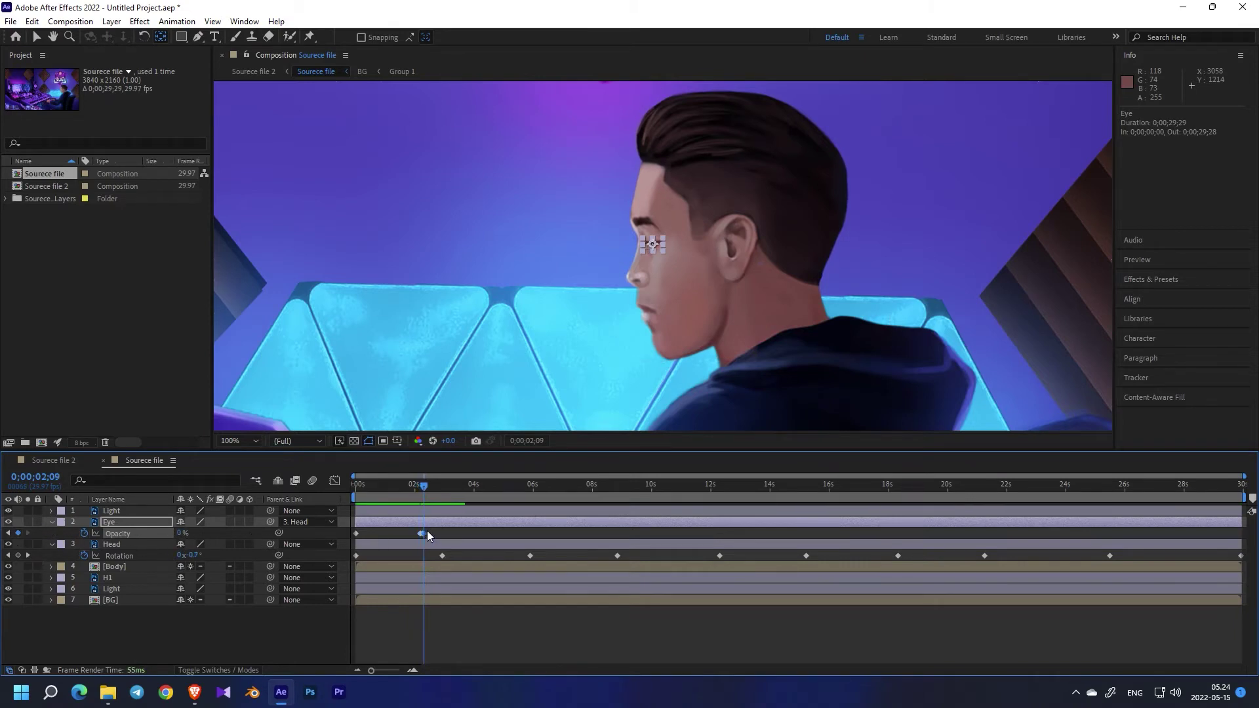
# Step: Copy the four blink keyframes of the Eye layer's opacity and paste them at 0;00;06;12
pyautogui.moveTo(430, 530); pyautogui.dragTo(409, 536)
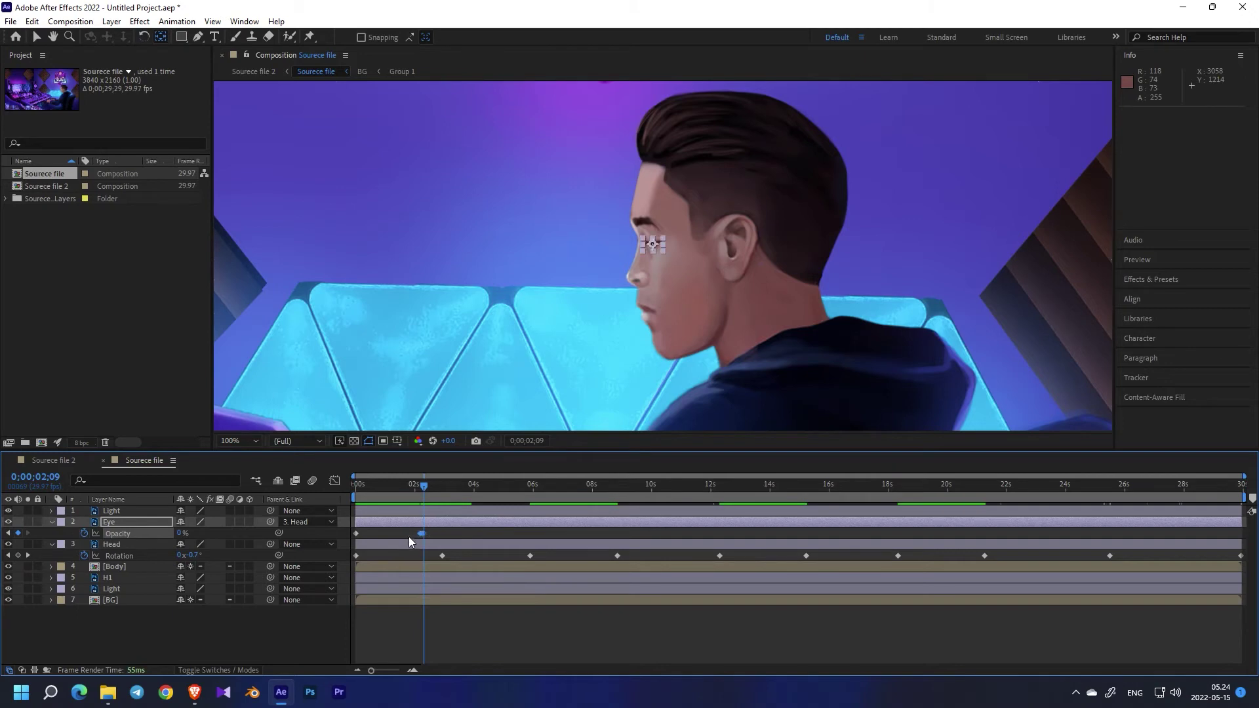
pyautogui.hotkey('ctrl', 'c')
pyautogui.click(545, 484)
pyautogui.hotkey('ctrl', 'v')
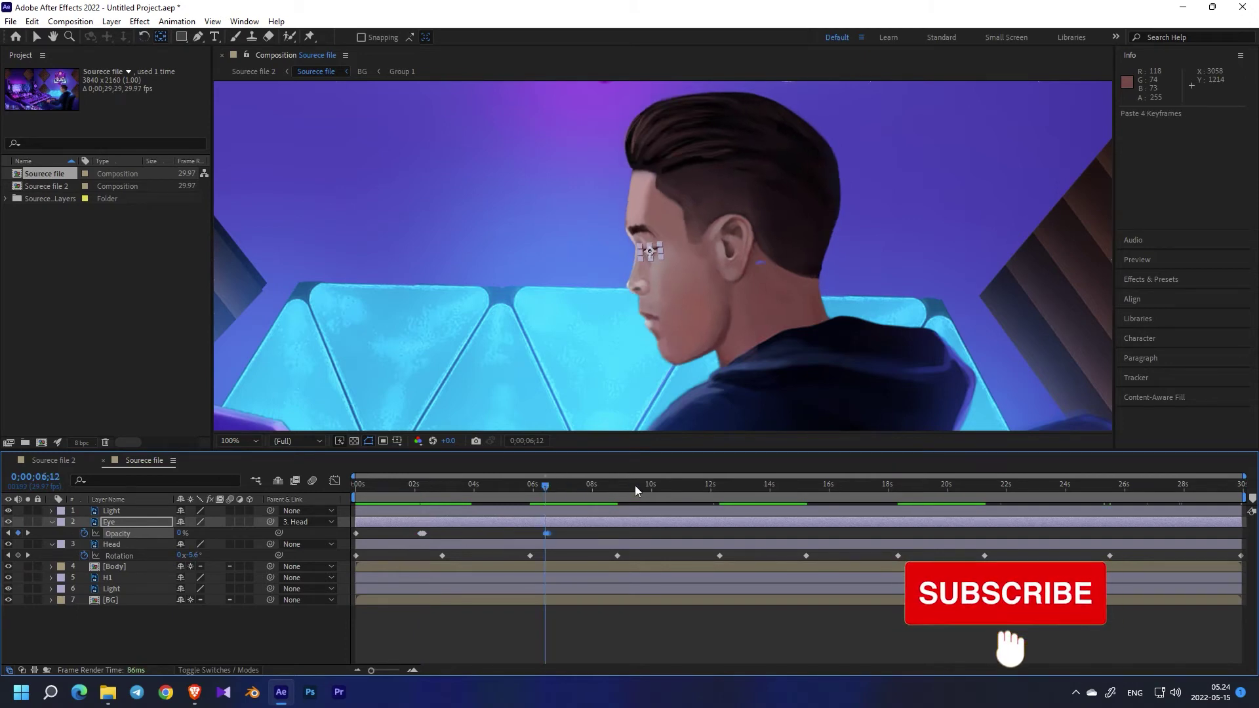
pyautogui.click(645, 616)
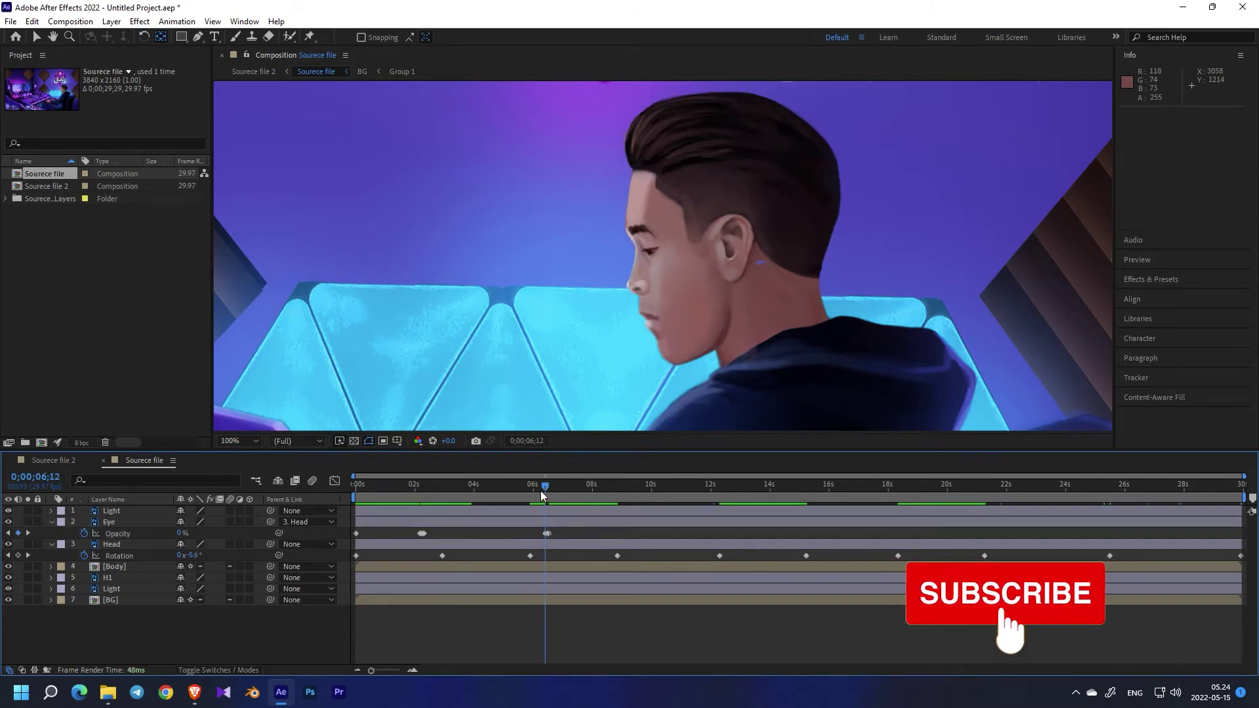
# Step: Copy the four blink keyframes at about 6 seconds in the Eye layer's opacity and paste them at 0;00;12;17 and 0;00;17;15
pyautogui.press('pagedown')
pyautogui.moveTo(551, 490); pyautogui.dragTo(679, 488)
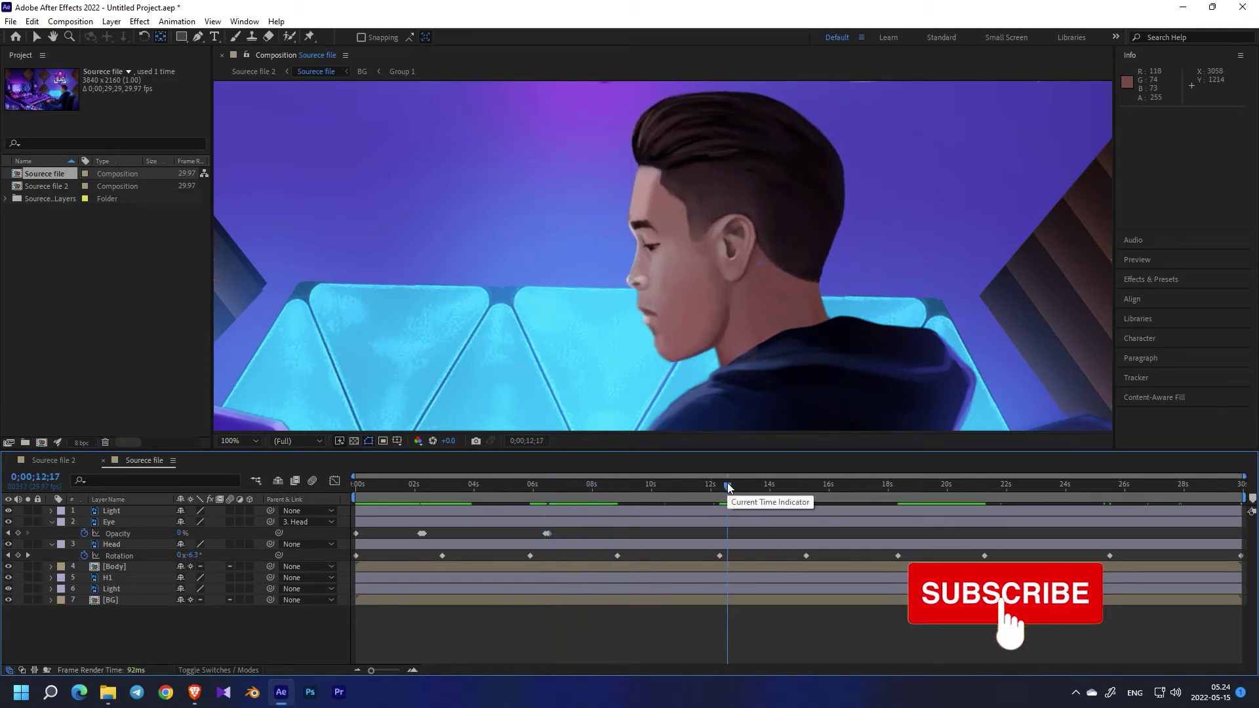
pyautogui.click(728, 486)
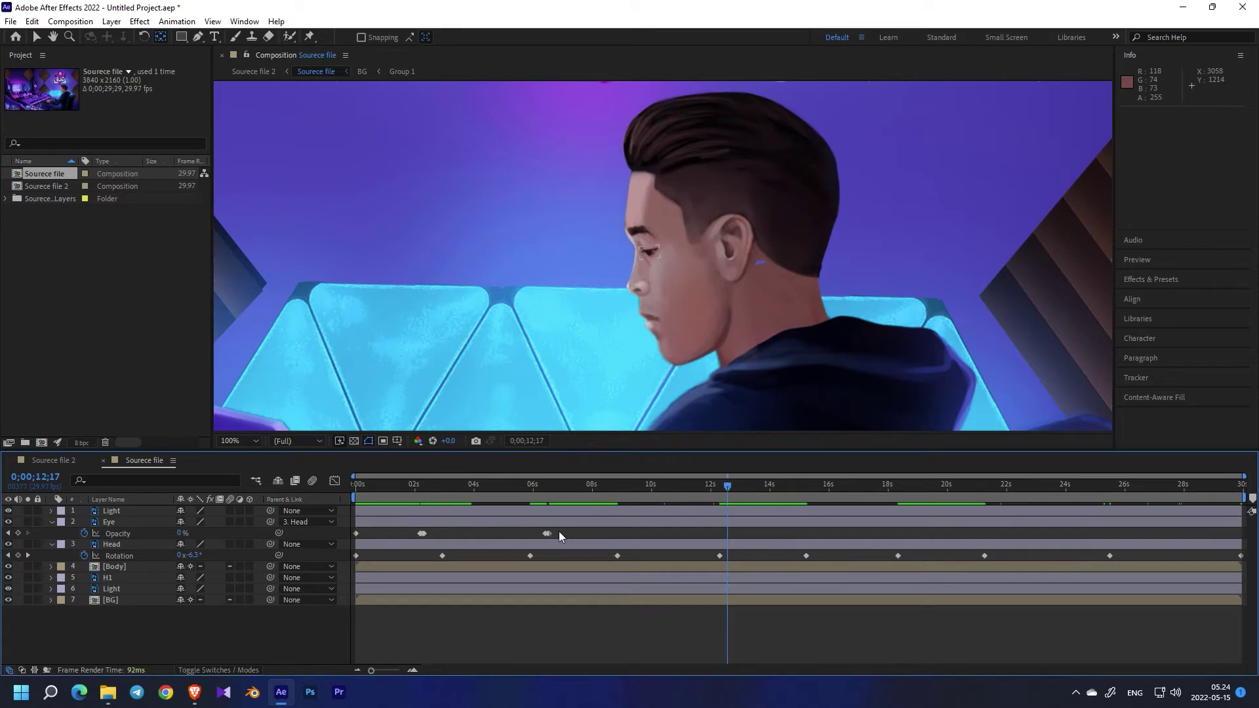
pyautogui.moveTo(549, 533); pyautogui.dragTo(541, 534)
pyautogui.hotkey('ctrl', 'v')
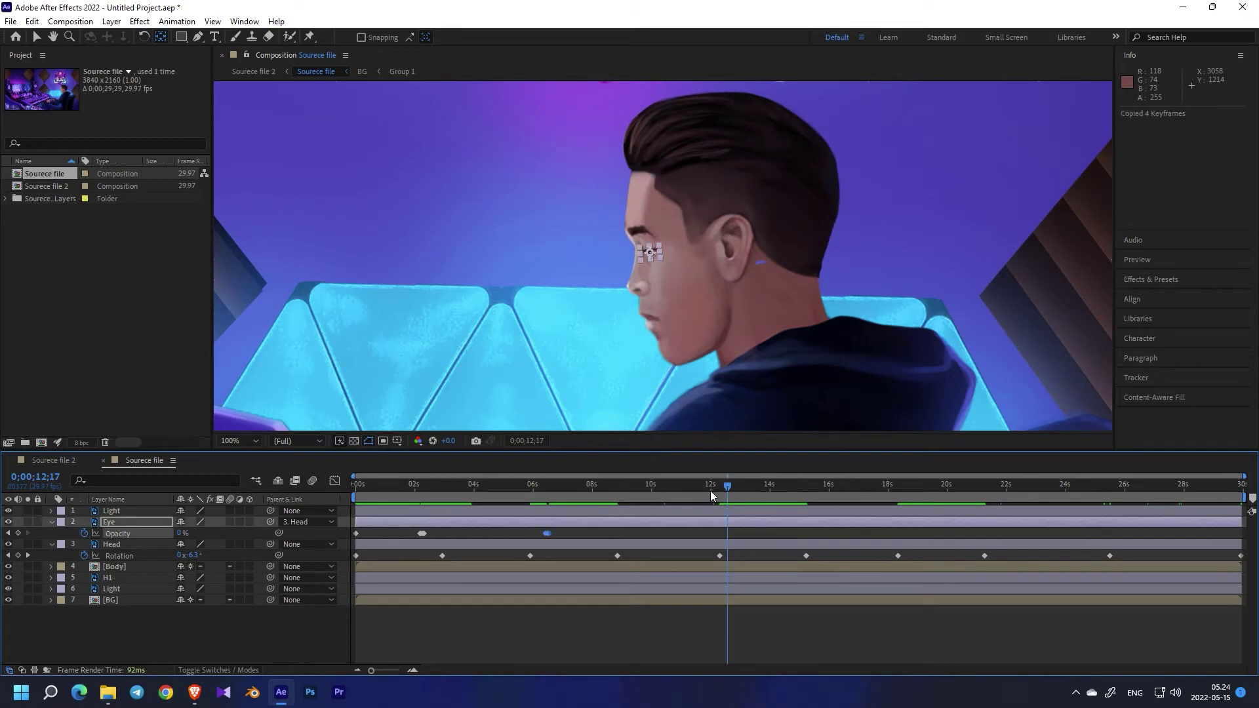
pyautogui.click(873, 484)
pyautogui.hotkey('ctrl', 'v')
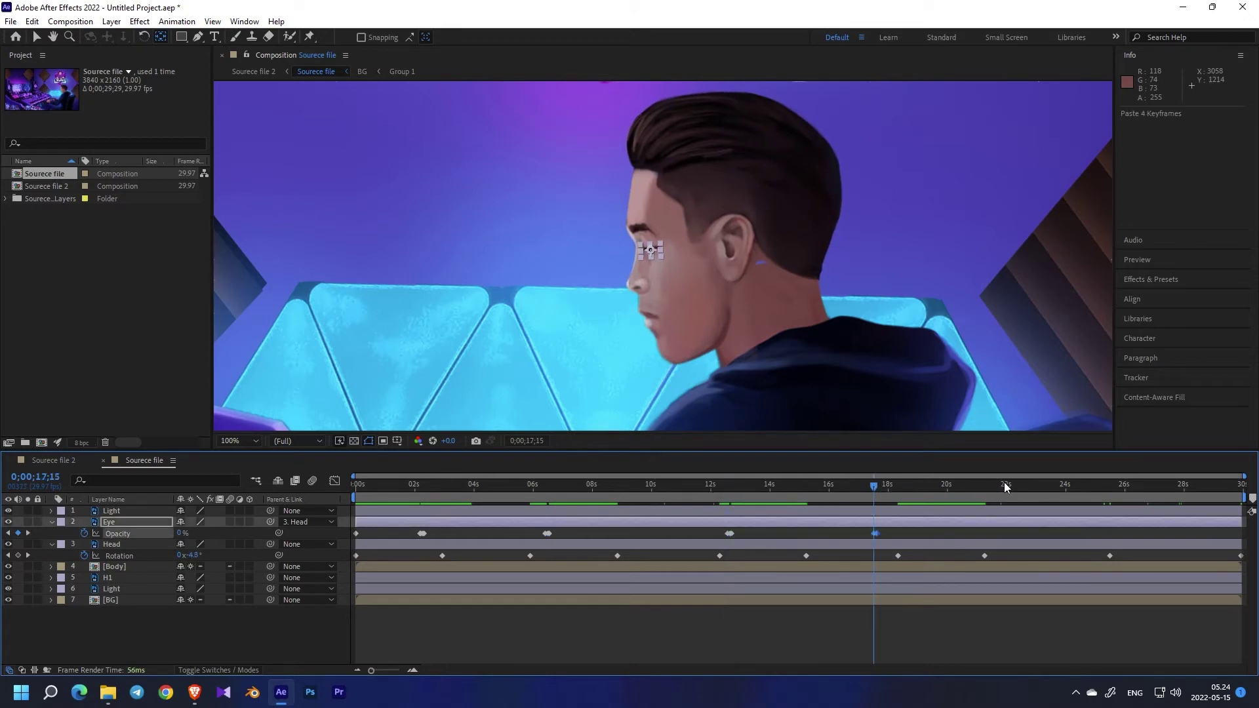
# Step: Paste the Eye layer's blink keyframes at about 23 seconds and at 0;00;27;18, and return to the start of the composition
pyautogui.click(1046, 483)
pyautogui.hotkey('ctrl', 'v')
pyautogui.click(1173, 486)
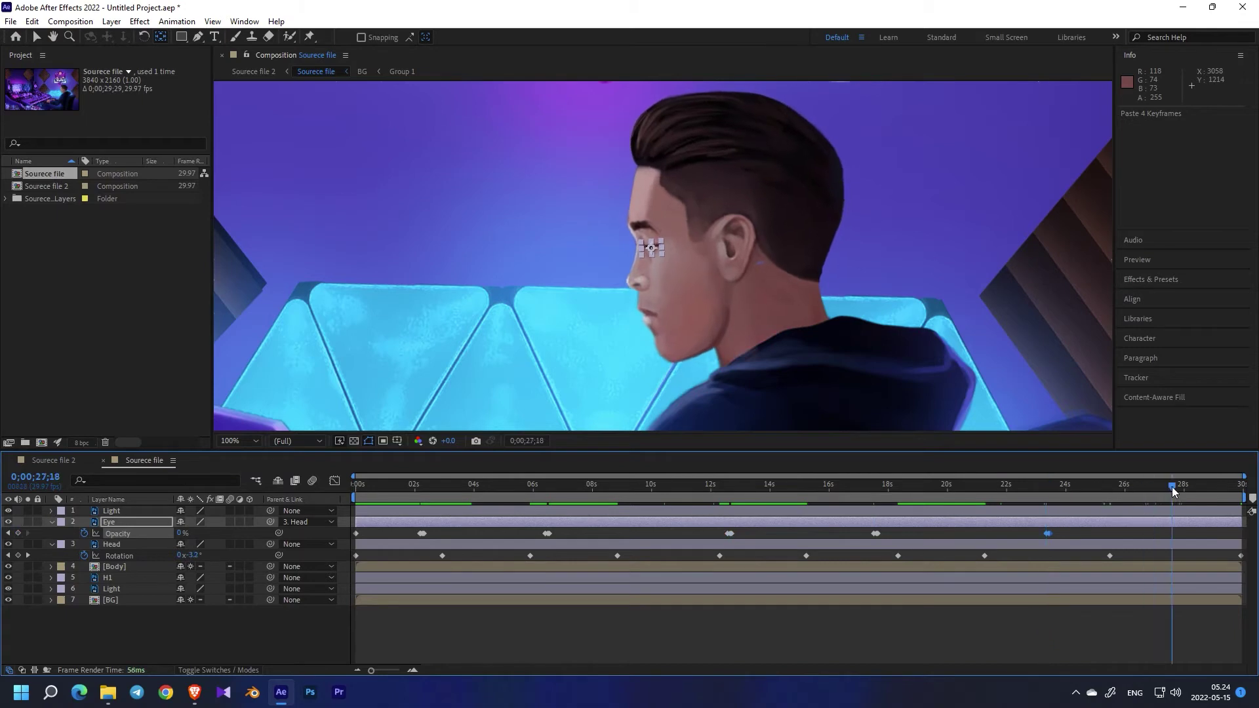
pyautogui.click(553, 641)
pyautogui.moveTo(545, 486); pyautogui.dragTo(346, 488)
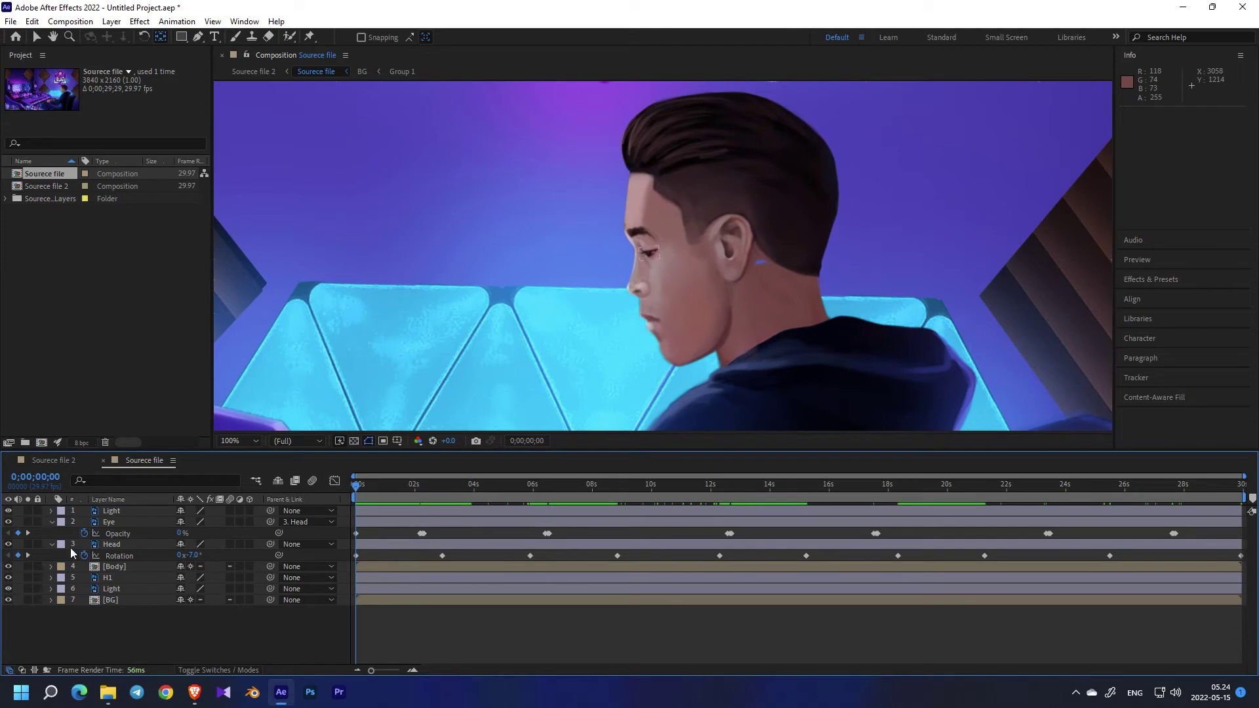
# Step: Collapse the keyframed properties of the Eye and Head layers and bring the man's whole body into view
pyautogui.click(52, 522)
pyautogui.click(51, 533)
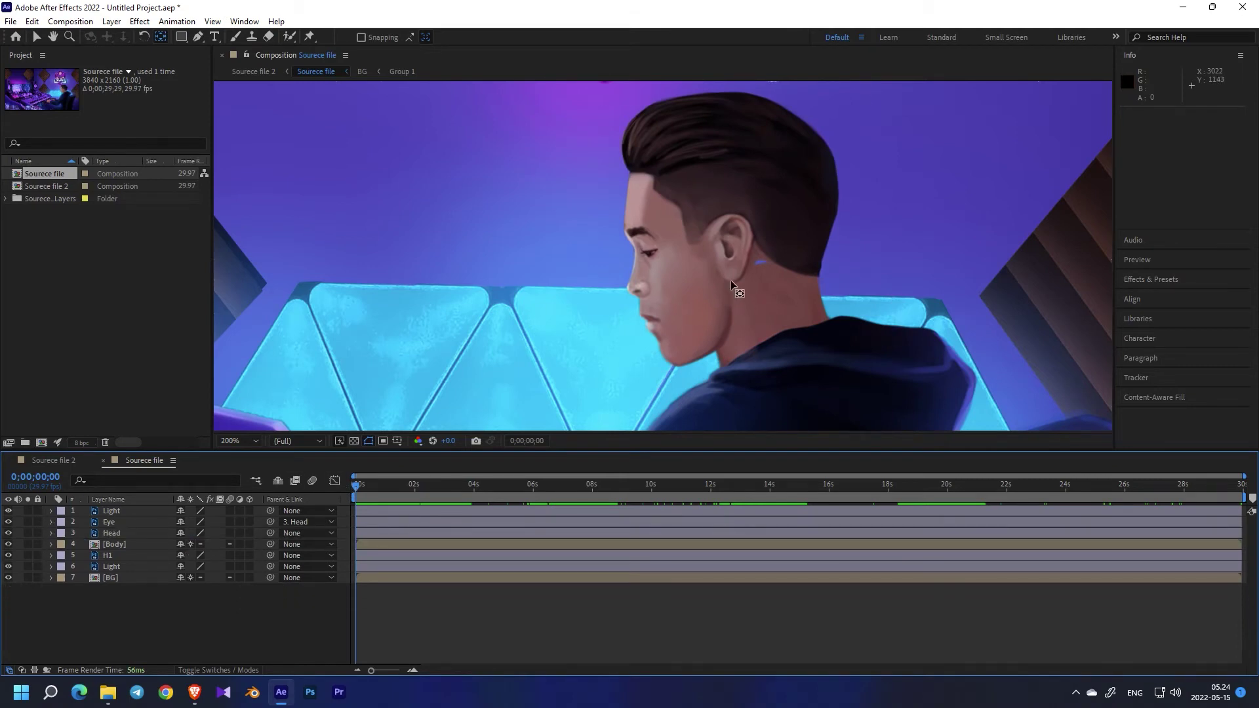
pyautogui.scroll(1, 731, 280)
pyautogui.scroll(-4, 729, 278)
pyautogui.scroll(2, 673, 210)
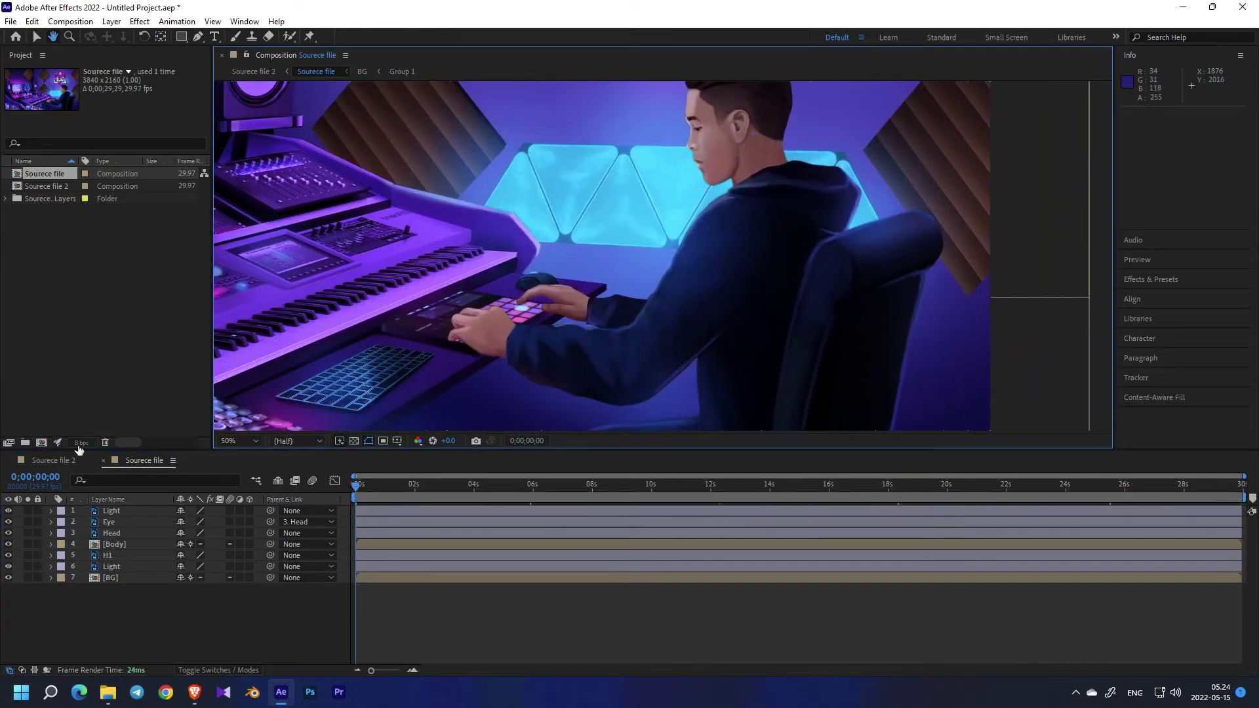
# Step: Examine which parts of the figure the Body and H1 layers hold by switching each one's visibility off and on
pyautogui.press('v')
pyautogui.click(98, 531)
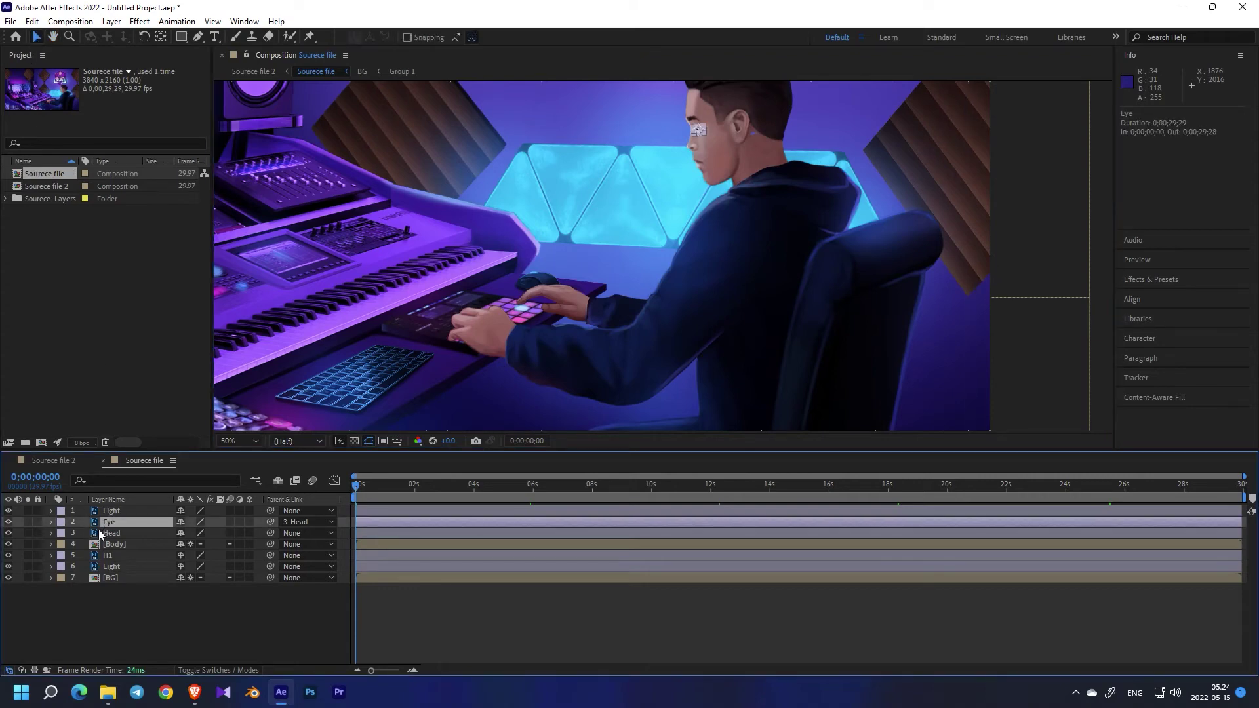
pyautogui.click(8, 544)
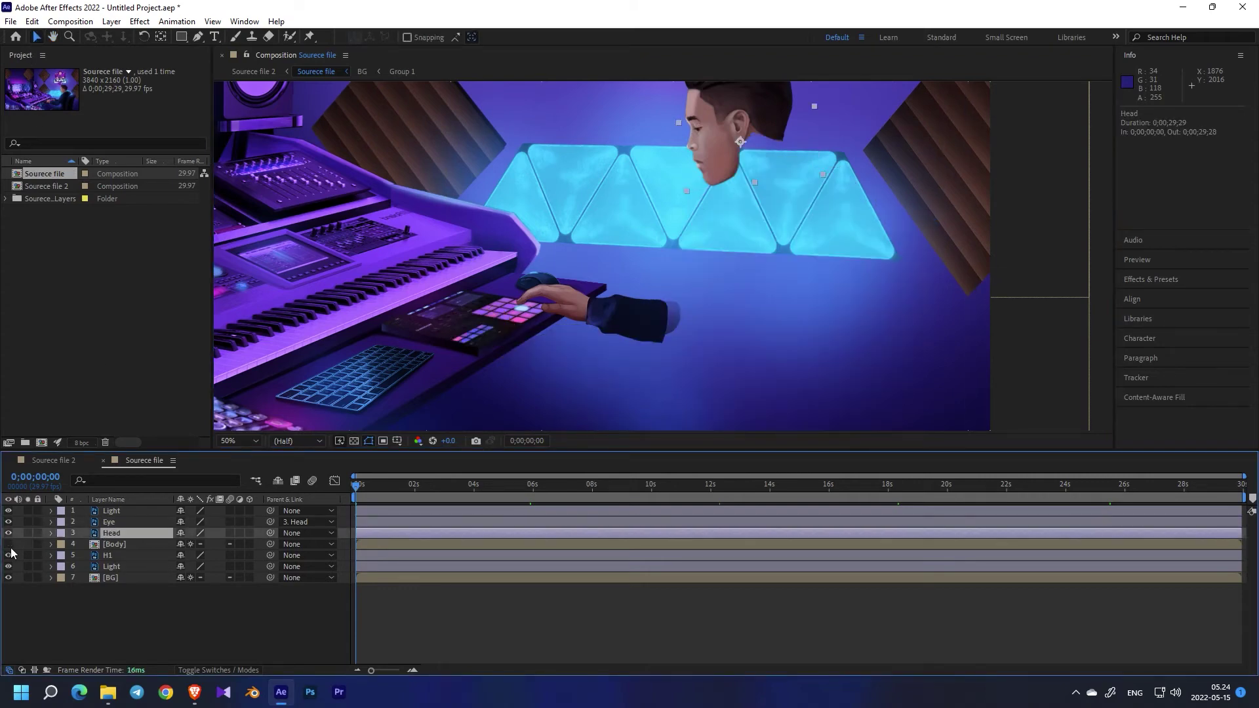
pyautogui.click(9, 545)
pyautogui.click(10, 545)
pyautogui.click(10, 544)
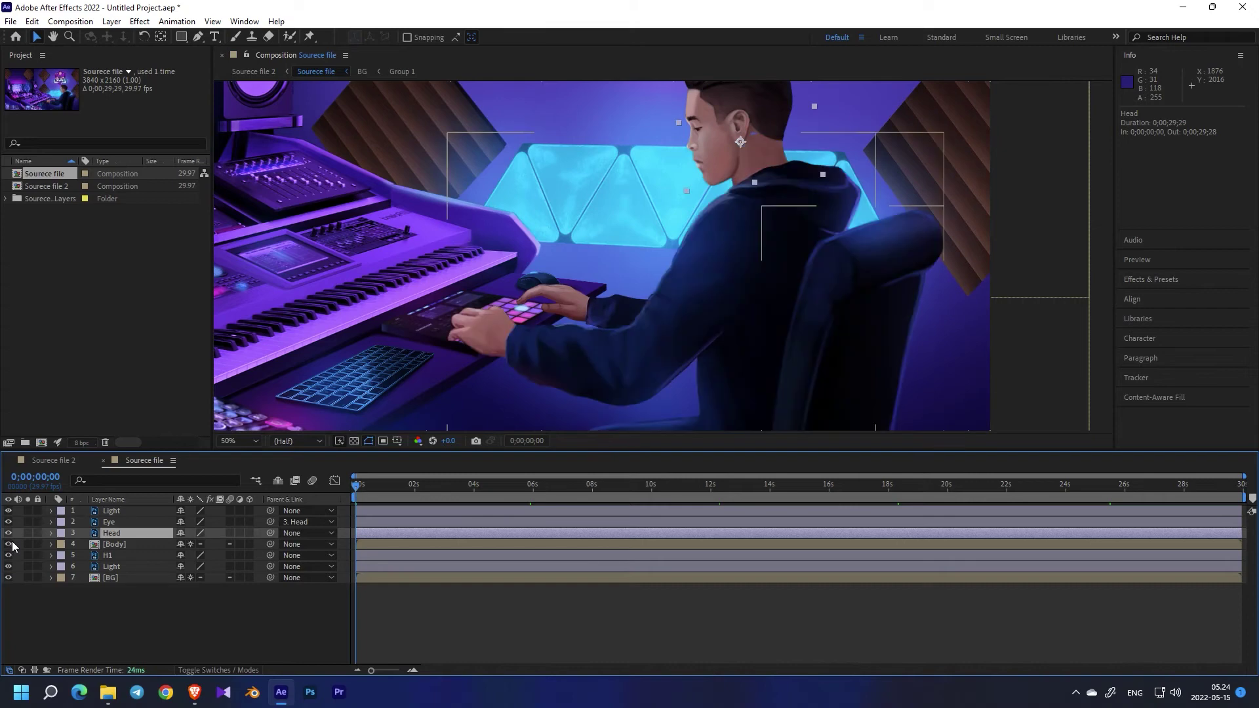
pyautogui.click(5, 557)
pyautogui.click(8, 556)
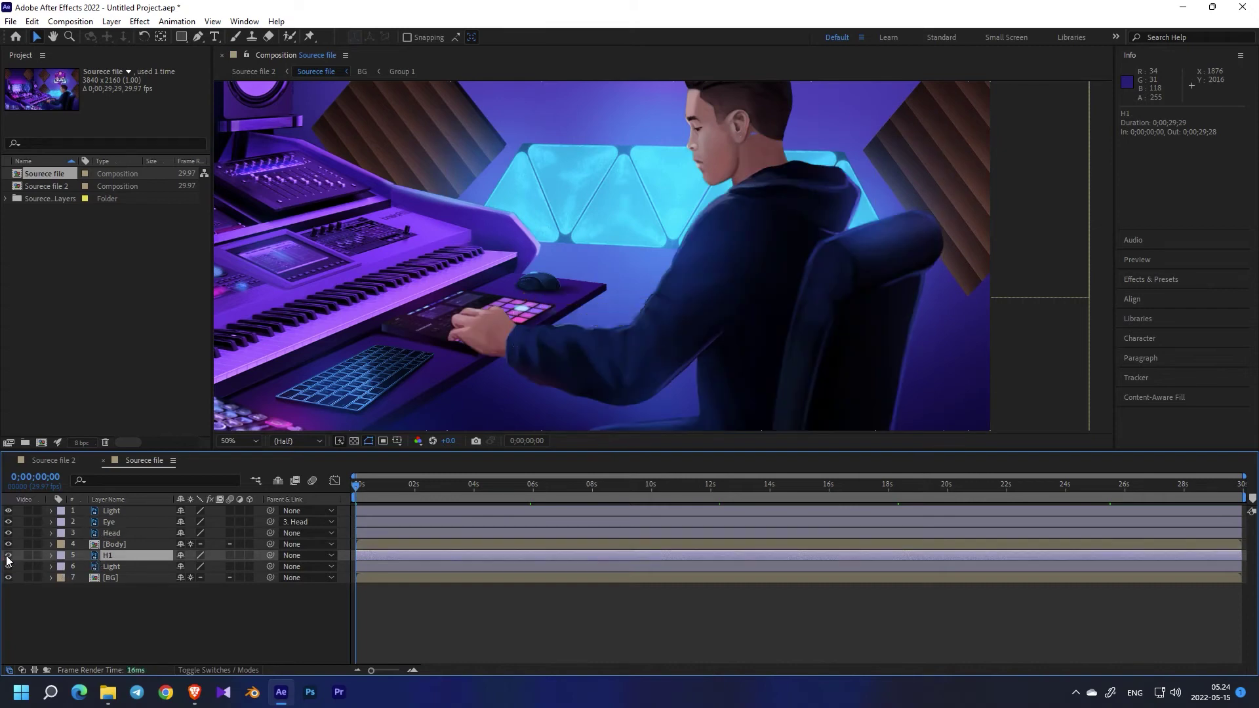
pyautogui.click(8, 556)
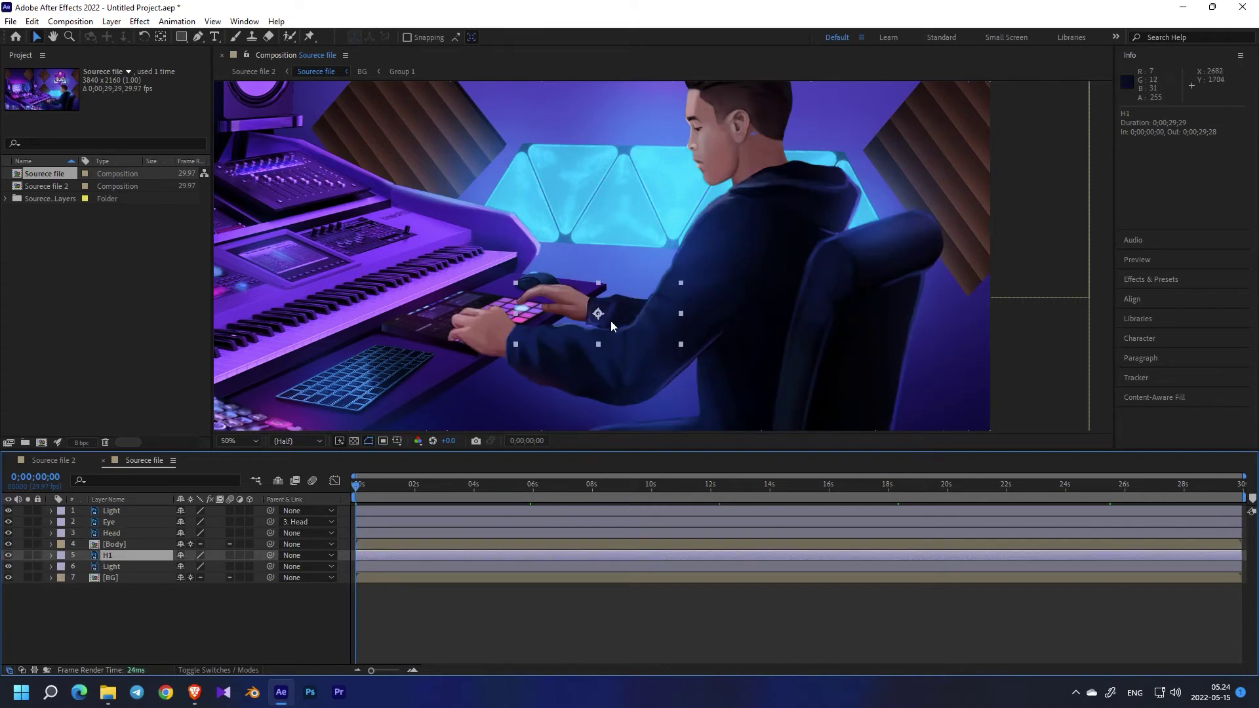
# Step: Move the H1 layer's anchor point by about 220, 10 to the elbow end of the far forearm
pyautogui.click(162, 37)
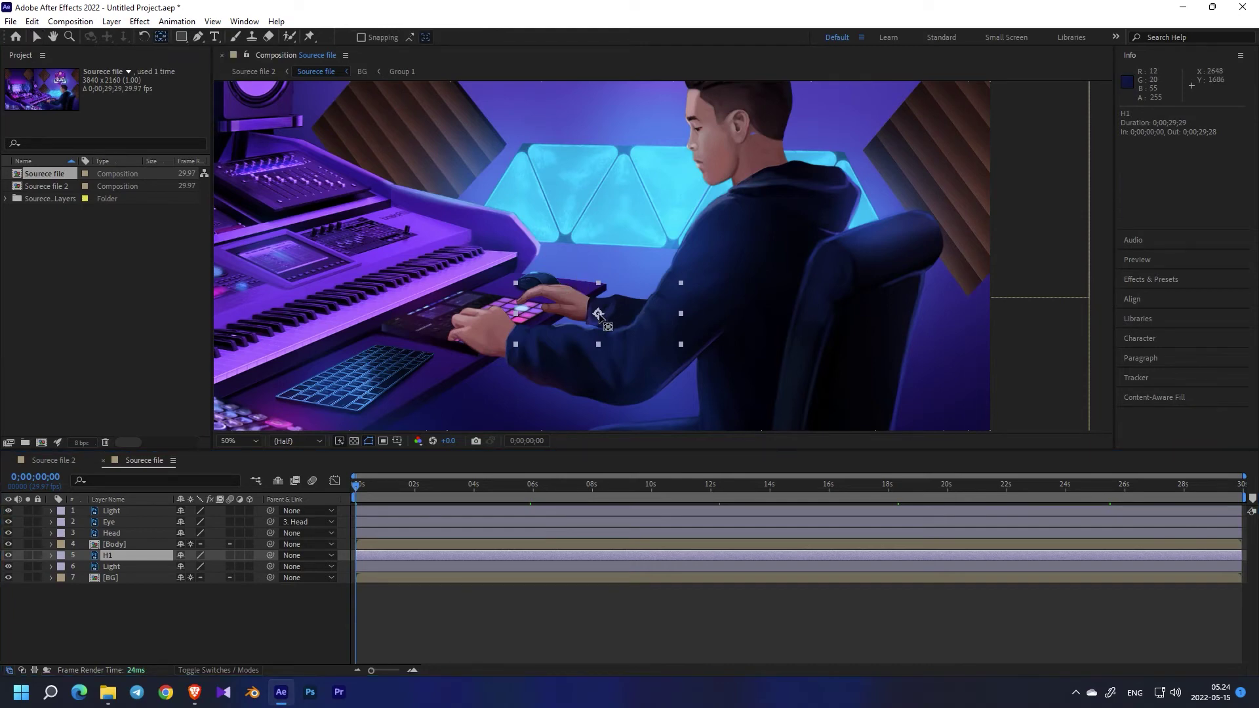
pyautogui.moveTo(599, 316); pyautogui.dragTo(674, 321)
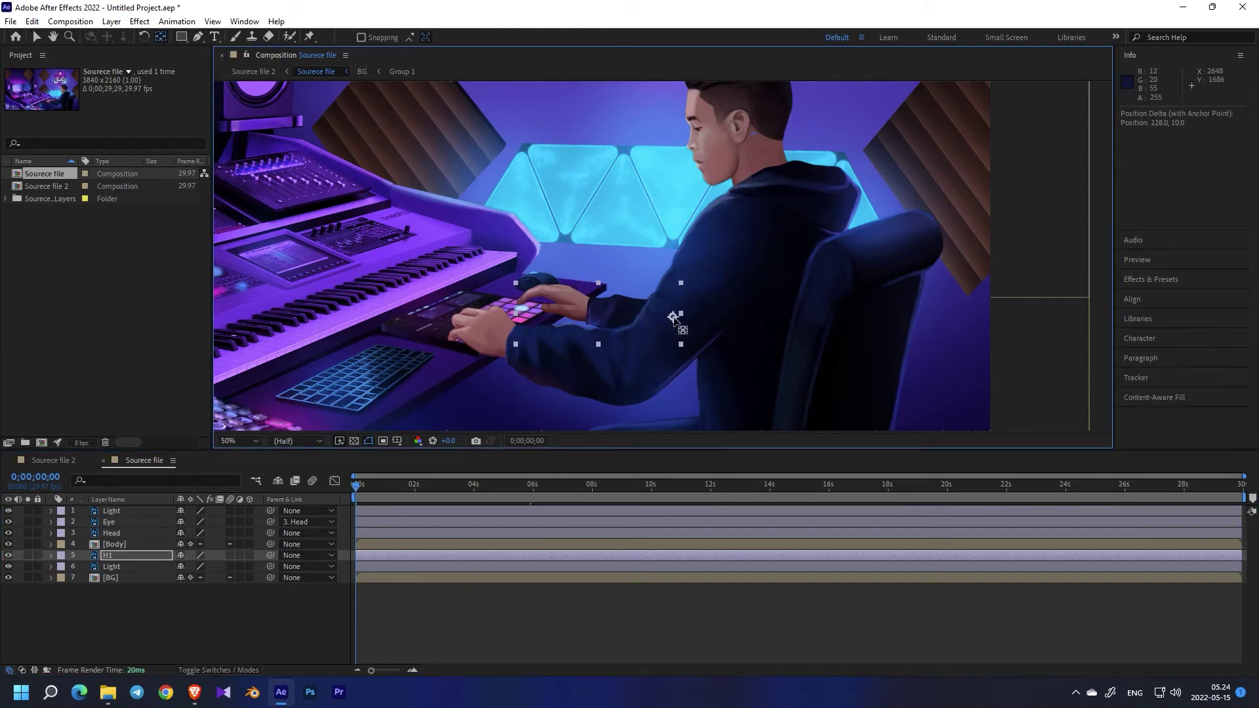
pyautogui.click(156, 615)
pyautogui.moveTo(359, 487)
pyautogui.mouseDown()
pyautogui.moveTo(393, 487)
pyautogui.moveTo(348, 487)
pyautogui.mouseUp()
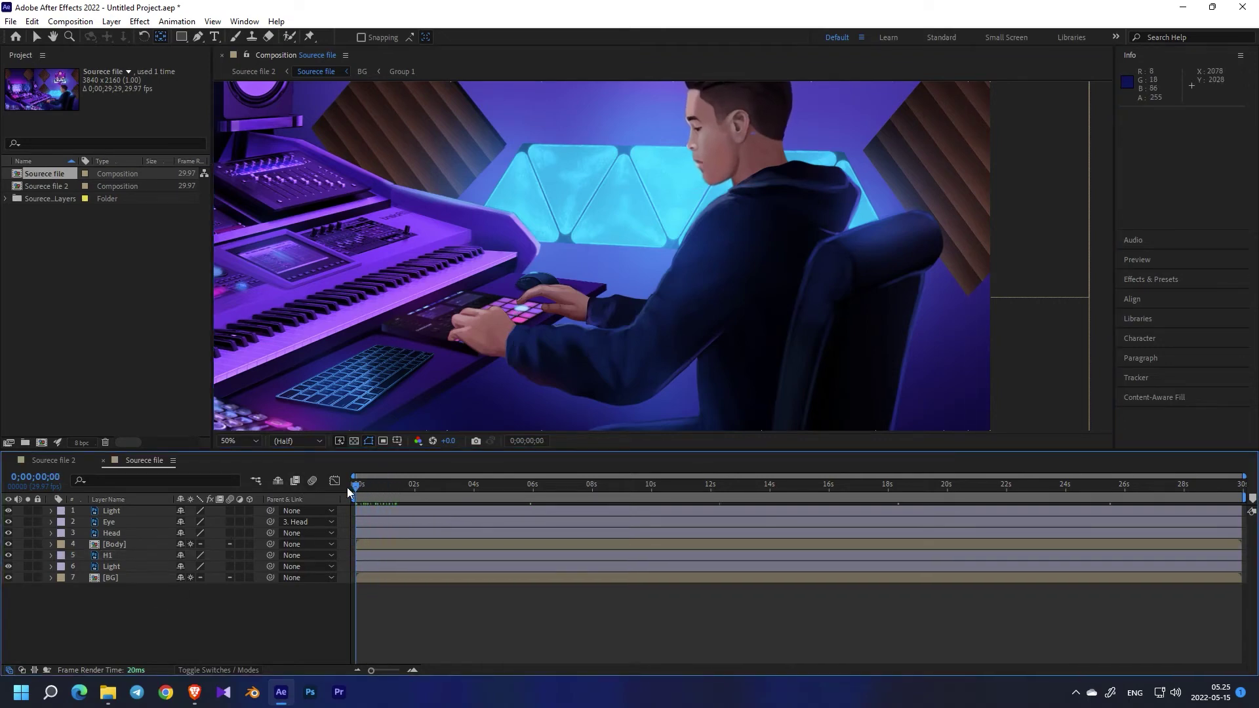
# Step: Keyframe the H1 layer's rotation at 0° at the start and +4° at 0;00;04;00, and preview the arm movement
pyautogui.click(109, 555)
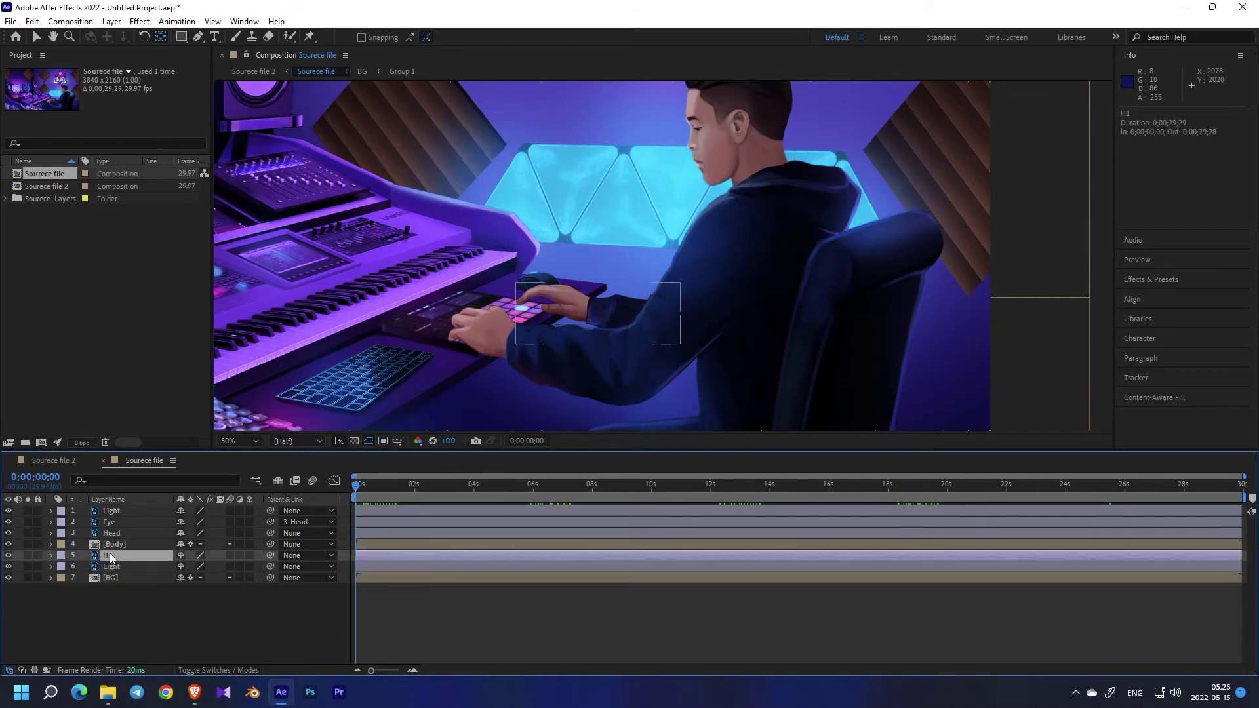
pyautogui.click(9, 567)
pyautogui.click(9, 568)
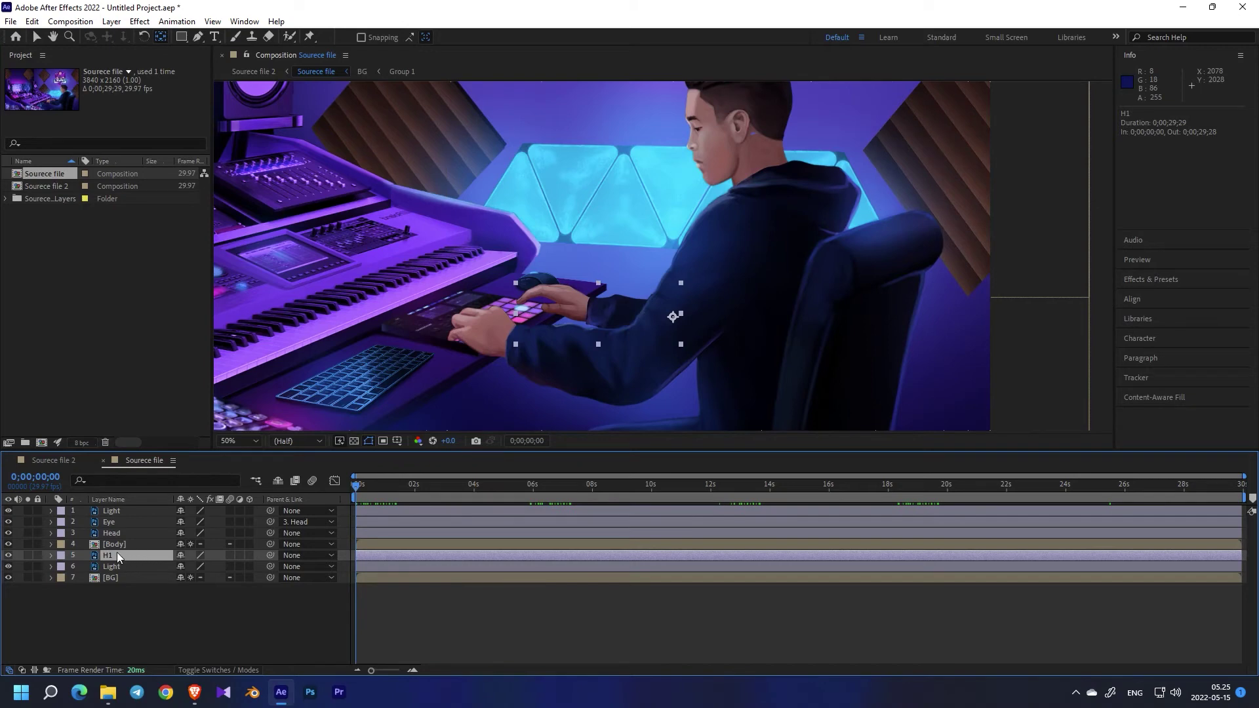
pyautogui.press('r')
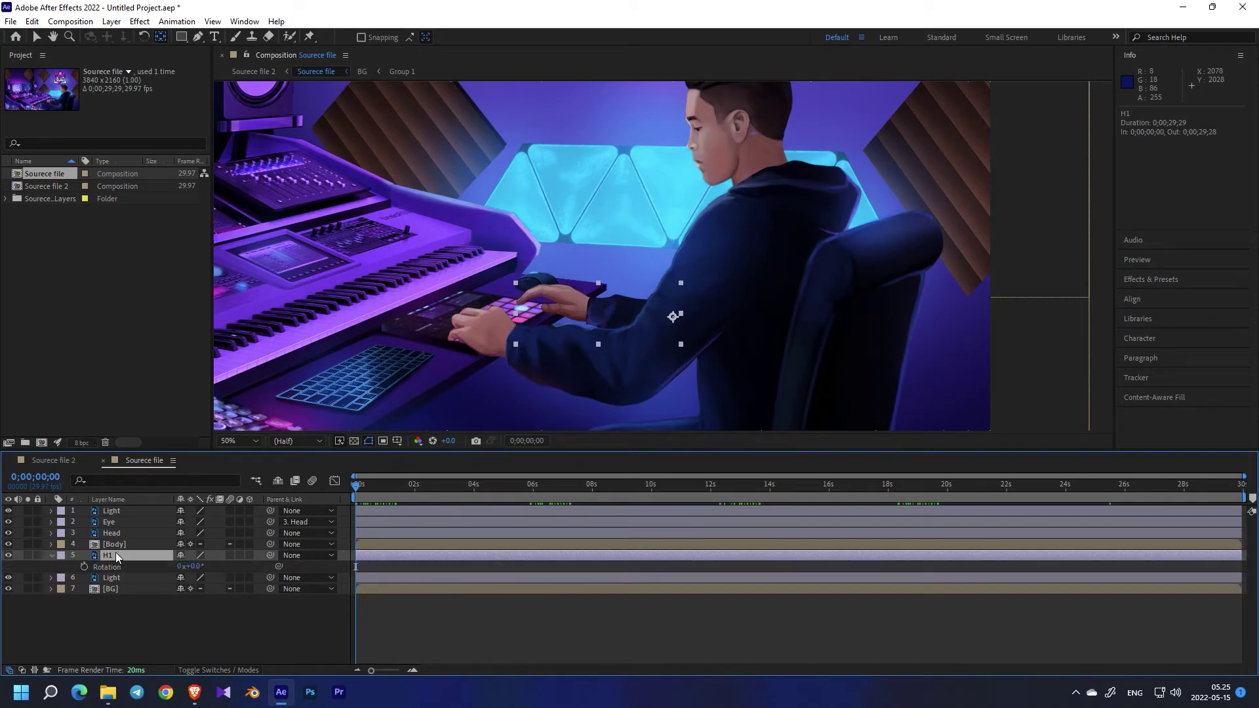
pyautogui.click(85, 566)
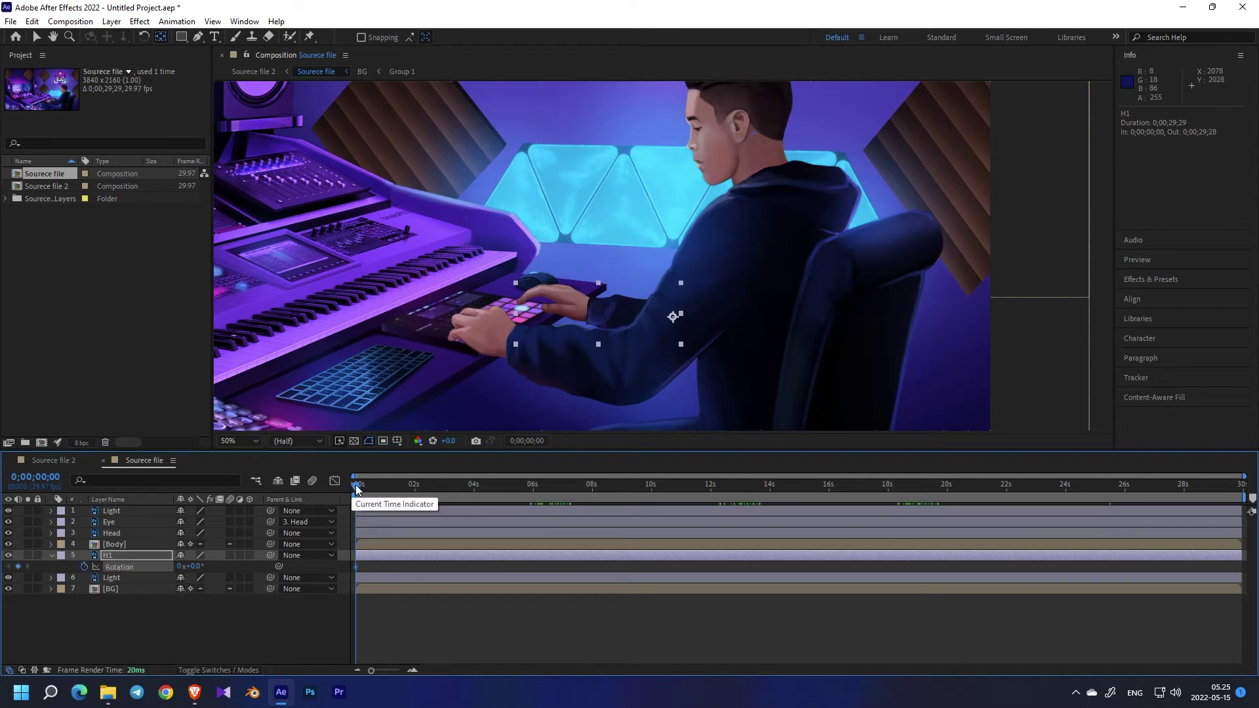
pyautogui.moveTo(357, 489); pyautogui.dragTo(476, 489)
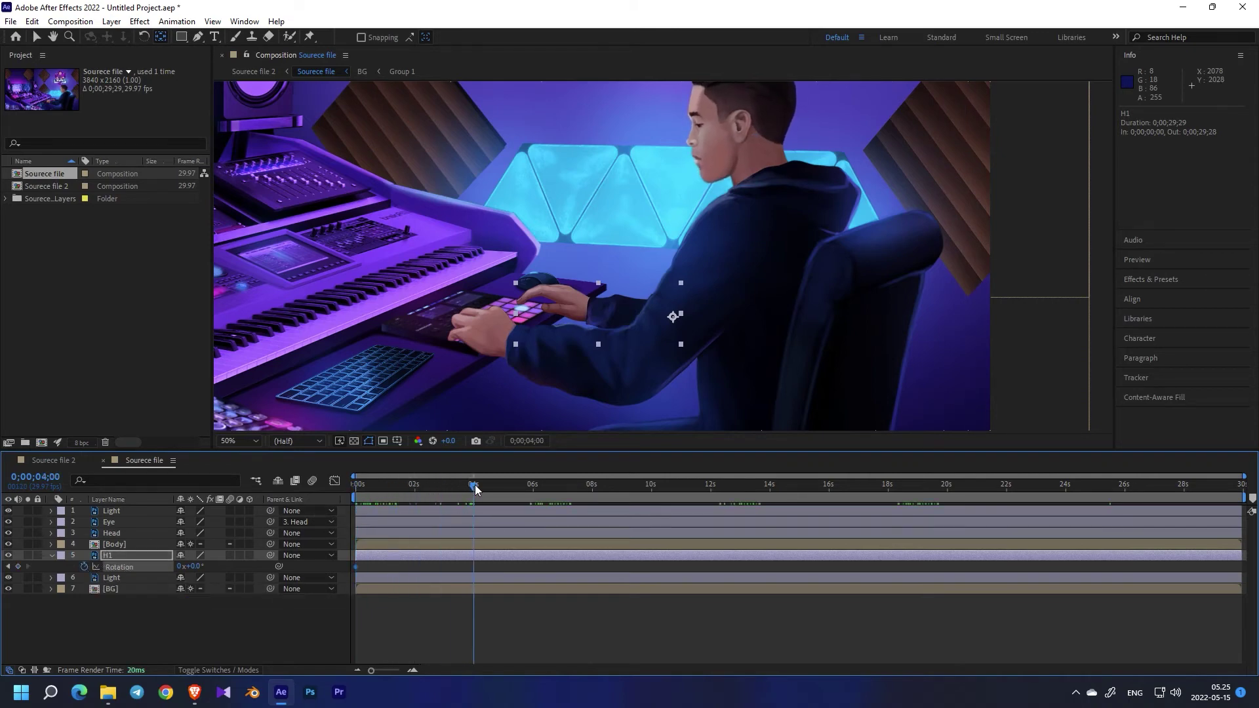
pyautogui.moveTo(199, 567); pyautogui.dragTo(199, 567)
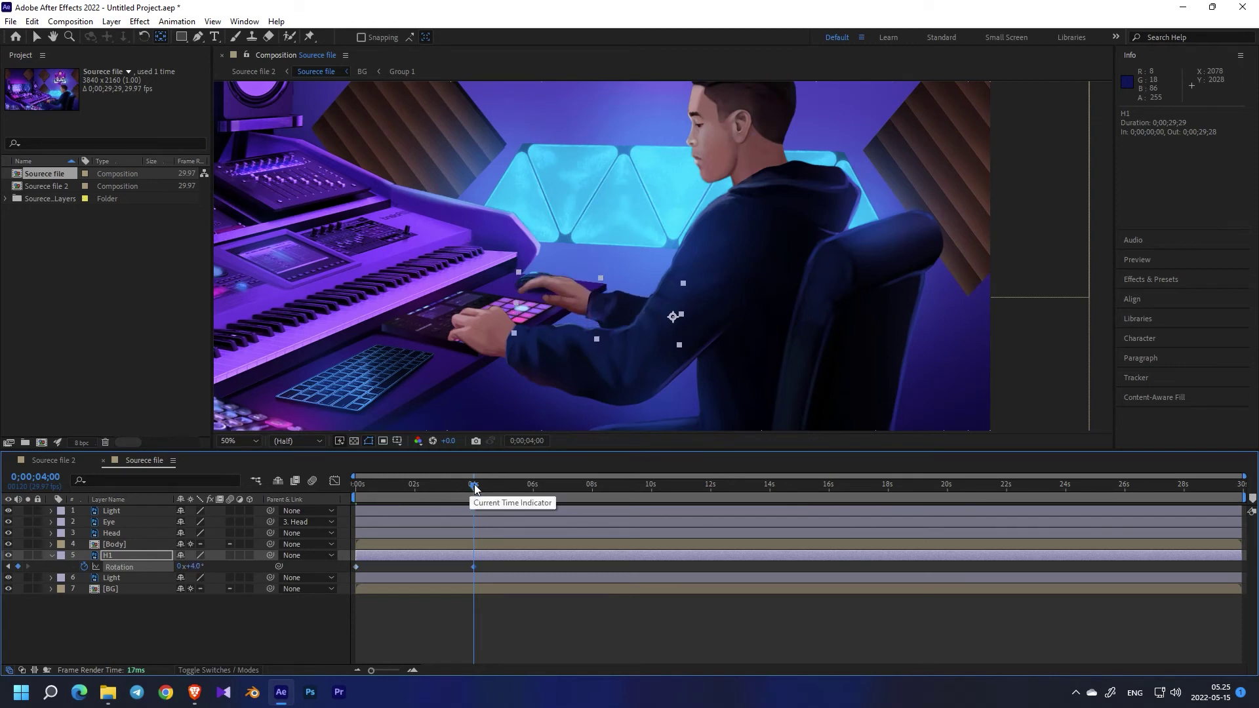
pyautogui.moveTo(473, 486); pyautogui.dragTo(354, 489)
pyautogui.press('space')
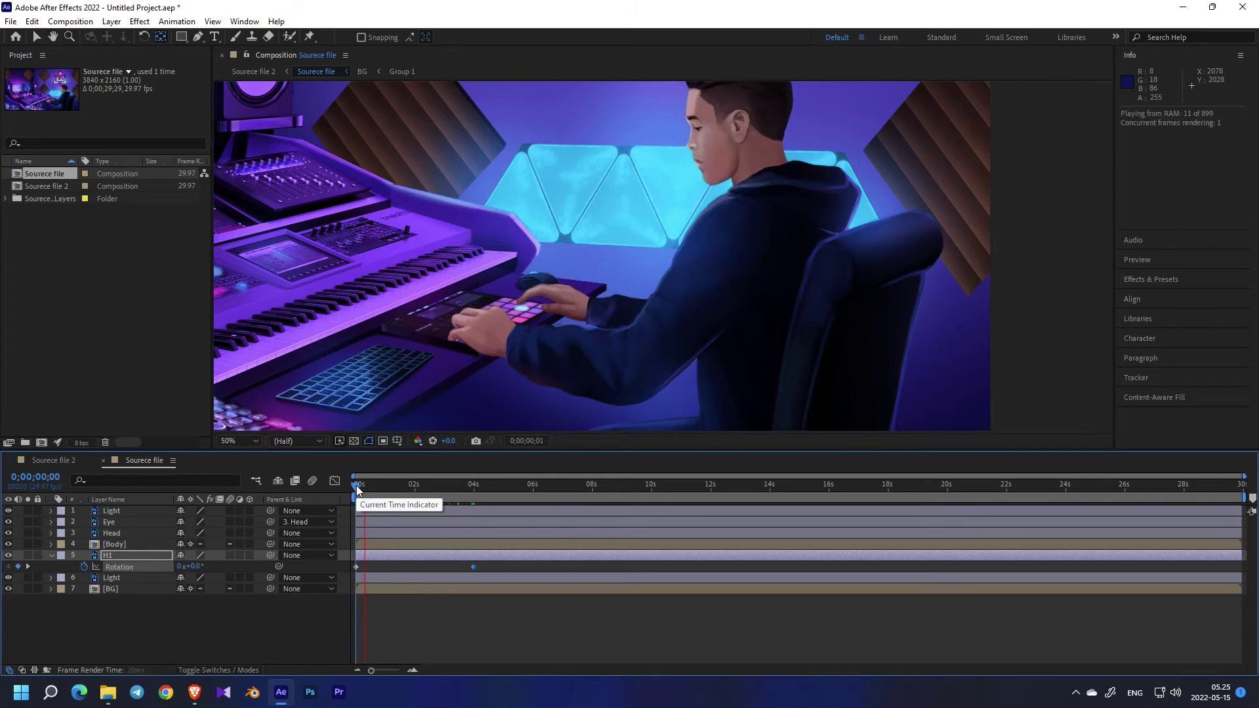
# Step: Keyframe the H1 layer's rotation at -1° at 0;00;07;03
pyautogui.moveTo(475, 486); pyautogui.dragTo(561, 490)
pyautogui.click(438, 571)
pyautogui.moveTo(190, 567); pyautogui.dragTo(186, 567)
pyautogui.moveTo(561, 487)
pyautogui.mouseDown()
pyautogui.moveTo(366, 487)
pyautogui.moveTo(644, 495)
pyautogui.moveTo(573, 497)
pyautogui.mouseUp()
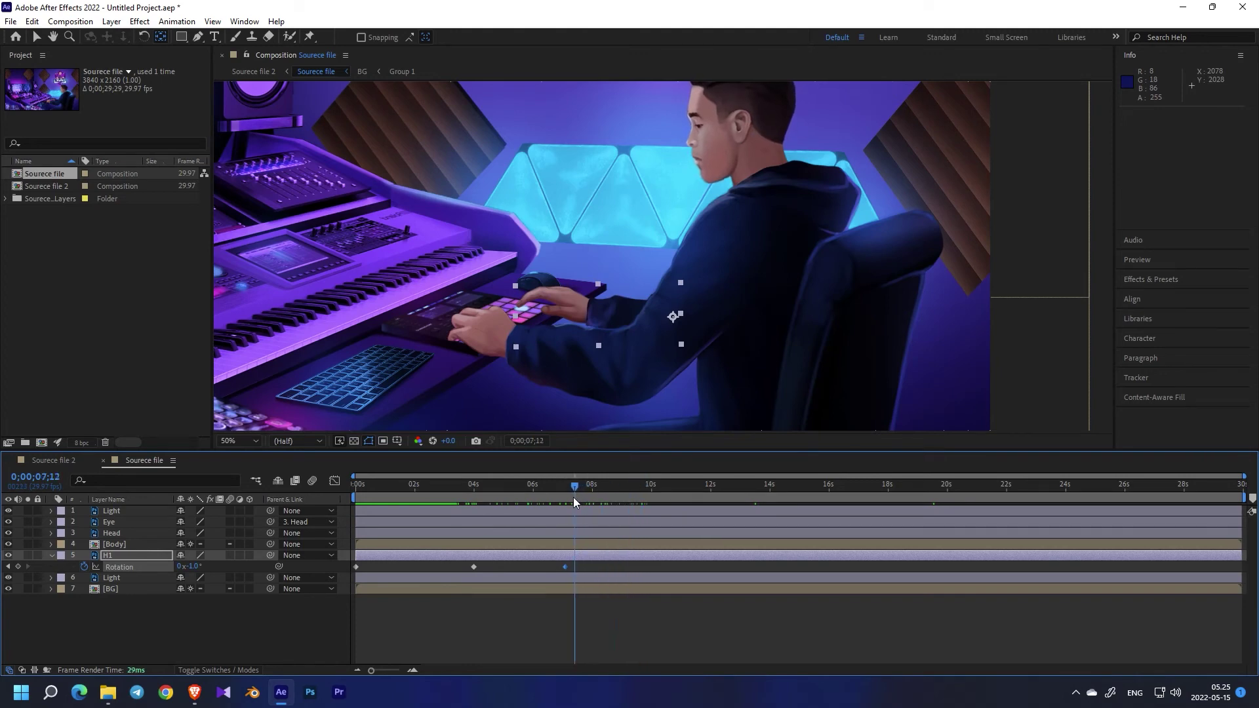
# Step: Copy the H1 layer's first rotation keyframe and paste it at about 9 seconds
pyautogui.moveTo(489, 570); pyautogui.dragTo(472, 569)
pyautogui.click(354, 567)
pyautogui.hotkey('ctrl', 'c')
pyautogui.moveTo(603, 489); pyautogui.dragTo(565, 517)
pyautogui.hotkey('ctrl', 'v')
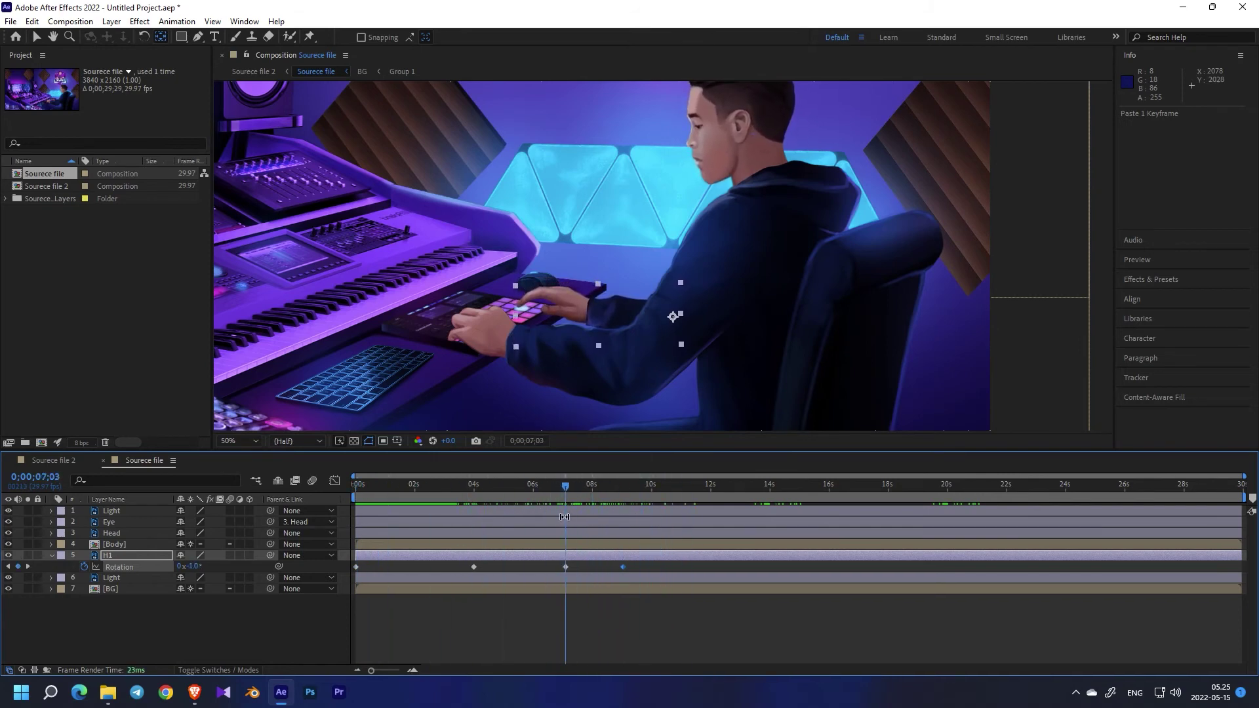
# Step: Shift the H1 layer's last three rotation keyframes about two seconds earlier, so the +4° keyframe sits at about 2 seconds
pyautogui.click(636, 568)
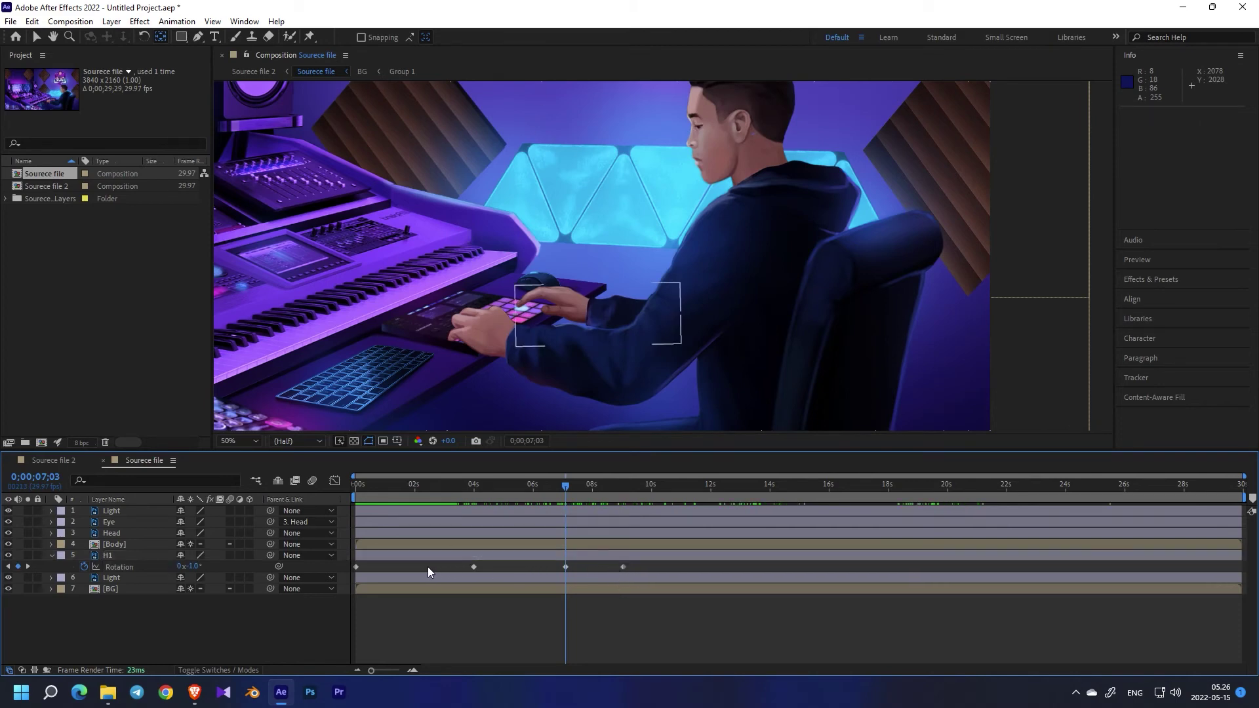
pyautogui.moveTo(636, 568); pyautogui.dragTo(554, 575)
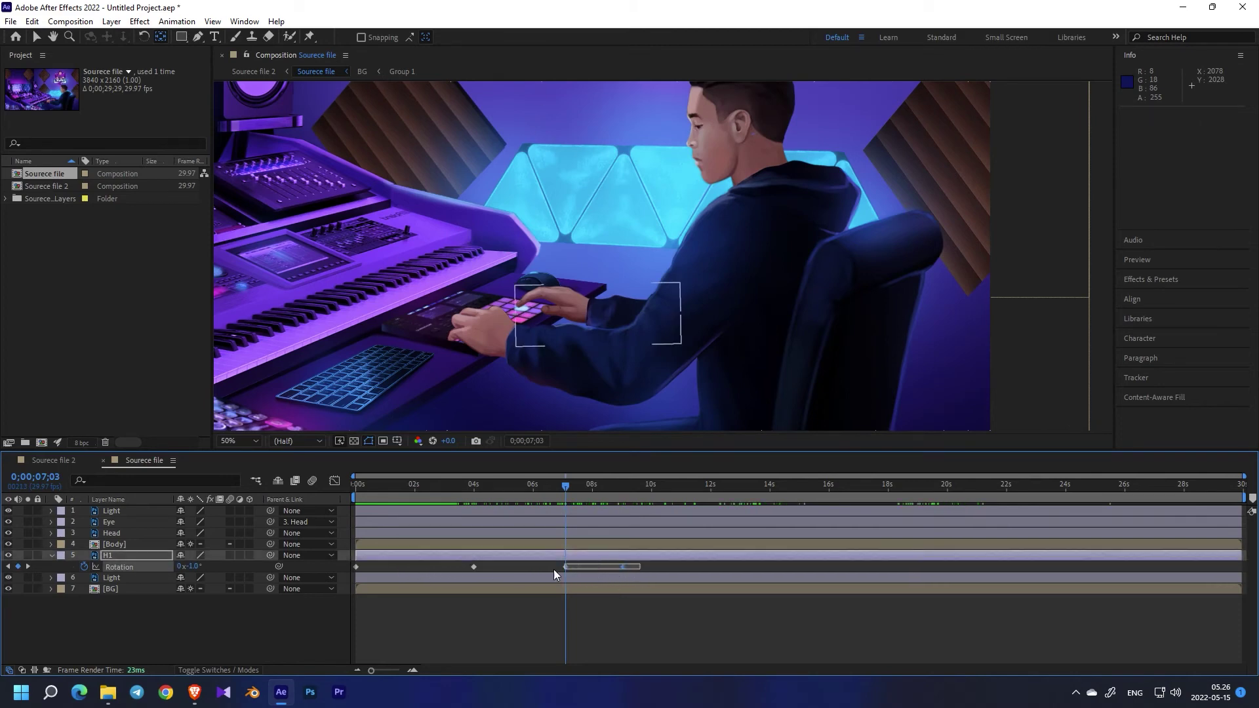
pyautogui.moveTo(474, 568); pyautogui.dragTo(584, 572)
pyautogui.click(583, 566)
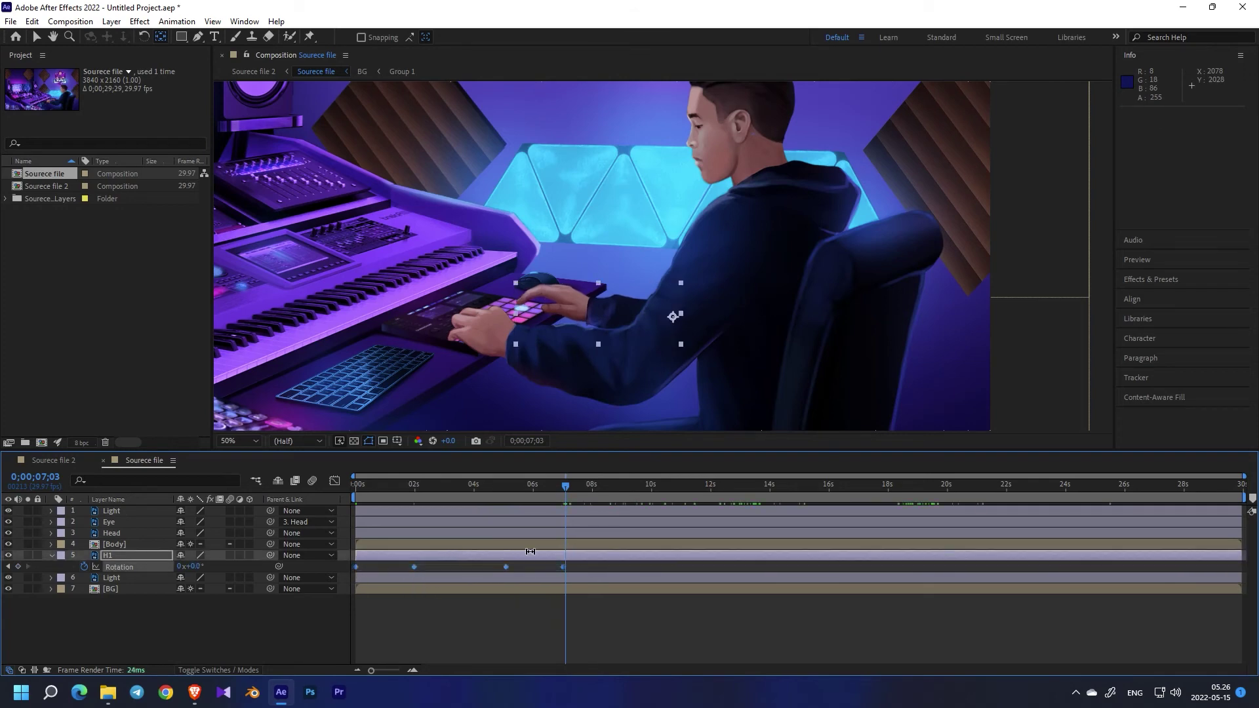
# Step: Copy the four H1 rotation keyframes, paste the set twice further along, and move the last set to end at about 28 seconds
pyautogui.hotkey('ctrl', 'c')
pyautogui.moveTo(624, 487); pyautogui.dragTo(614, 488)
pyautogui.hotkey('ctrl', 'v')
pyautogui.moveTo(819, 489); pyautogui.dragTo(888, 484)
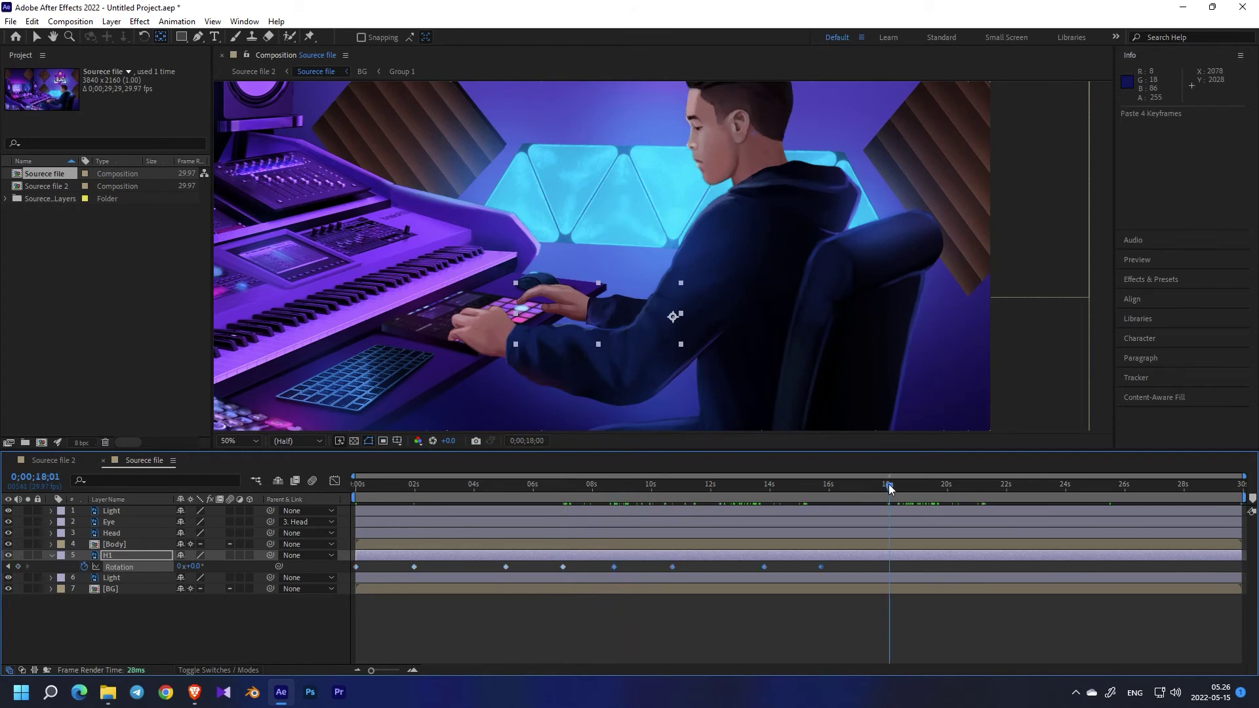
pyautogui.click(1139, 487)
pyautogui.moveTo(1098, 568); pyautogui.dragTo(1192, 567)
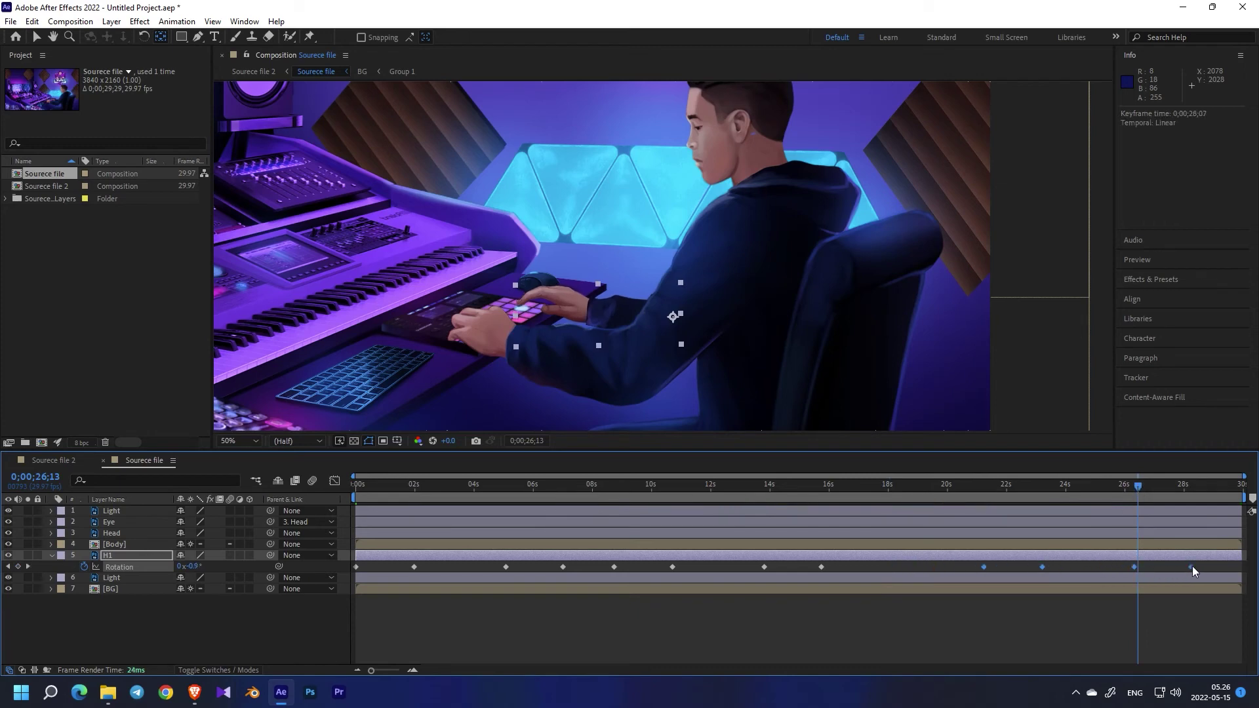
# Step: Move the middle set of H1 rotation keyframes about two seconds later to even out the spacing
pyautogui.moveTo(836, 567); pyautogui.dragTo(606, 570)
pyautogui.moveTo(822, 567); pyautogui.dragTo(880, 566)
pyautogui.click(680, 647)
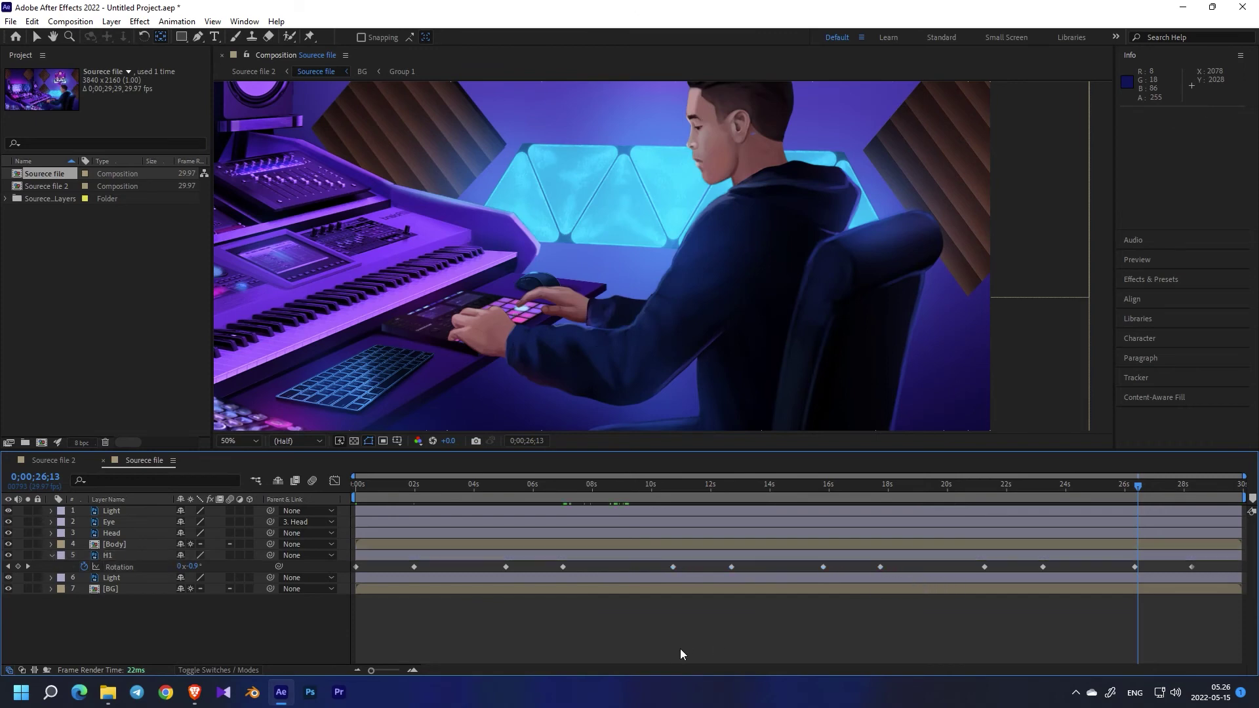
# Step: Set the opacity of the Light layer below H1 to 0%
pyautogui.click(367, 585)
pyautogui.click(341, 575)
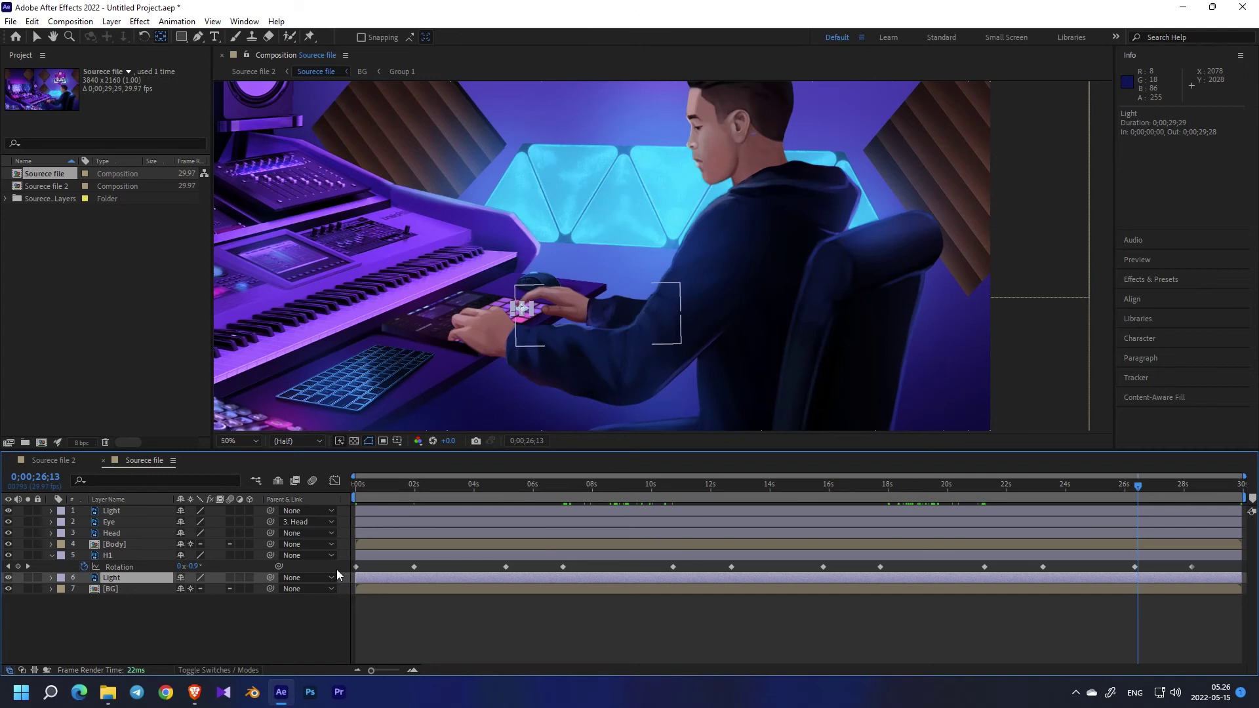
pyautogui.press('t')
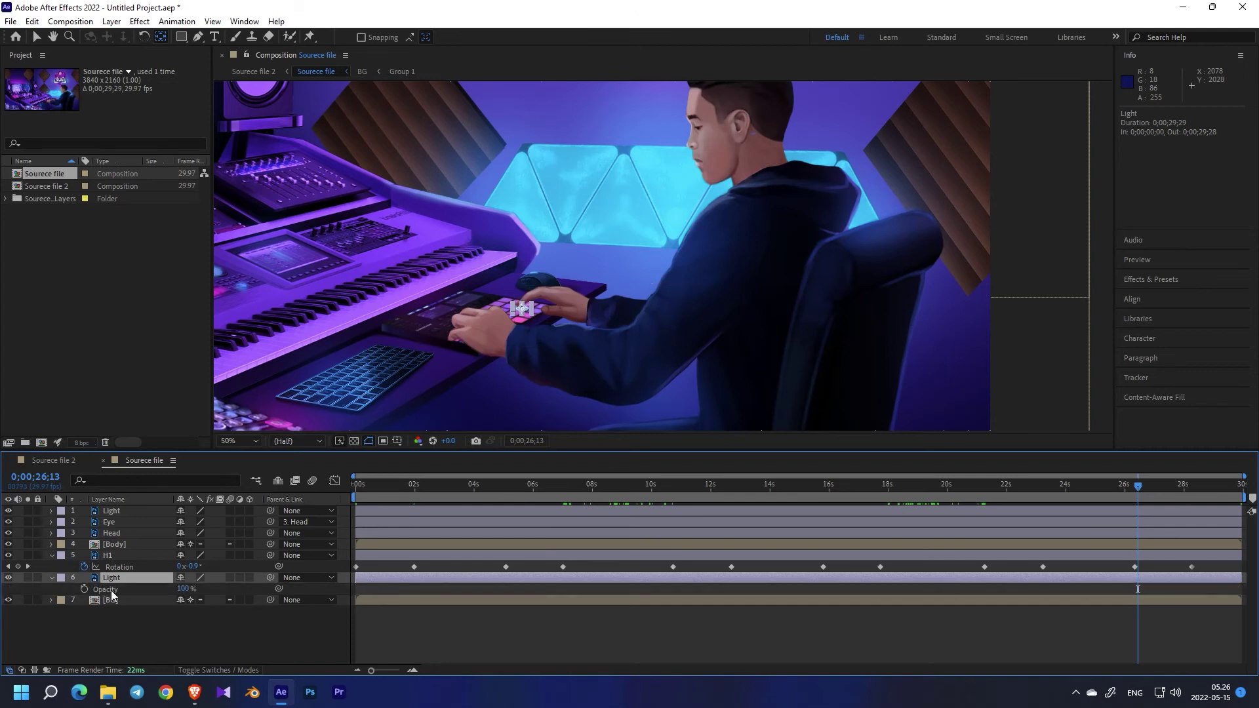
pyautogui.moveTo(183, 588); pyautogui.dragTo(36, 582)
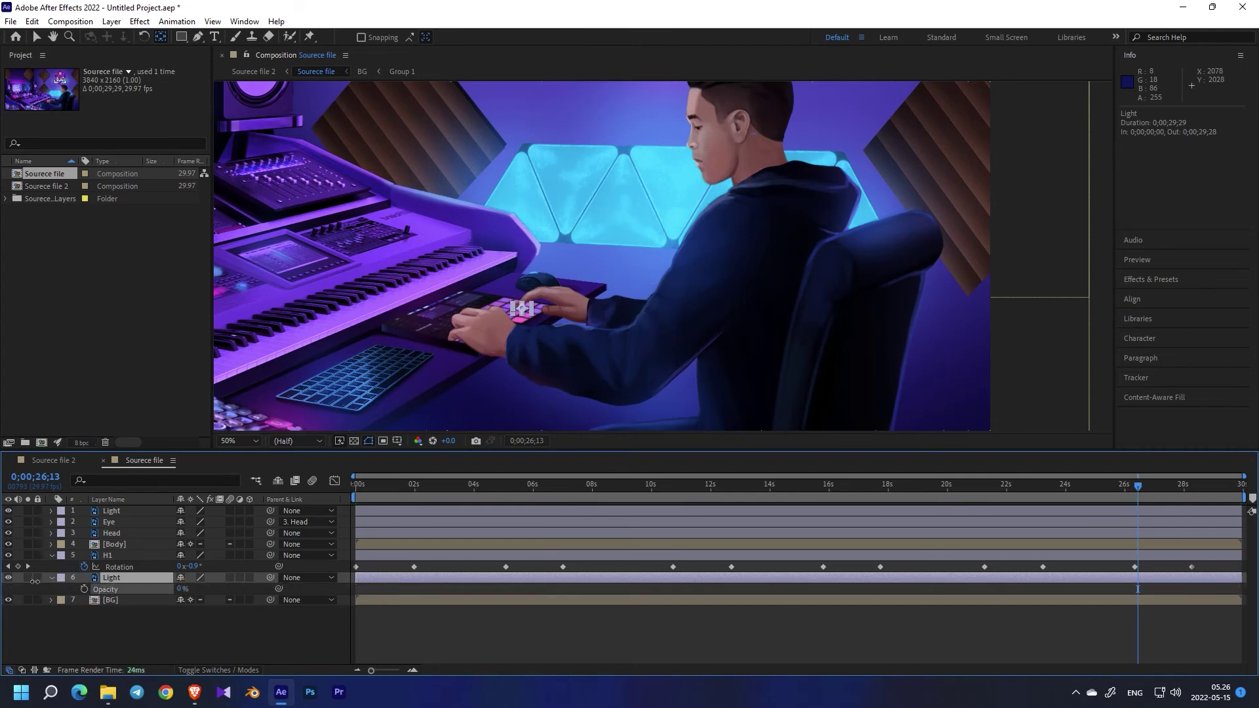
pyautogui.click(108, 624)
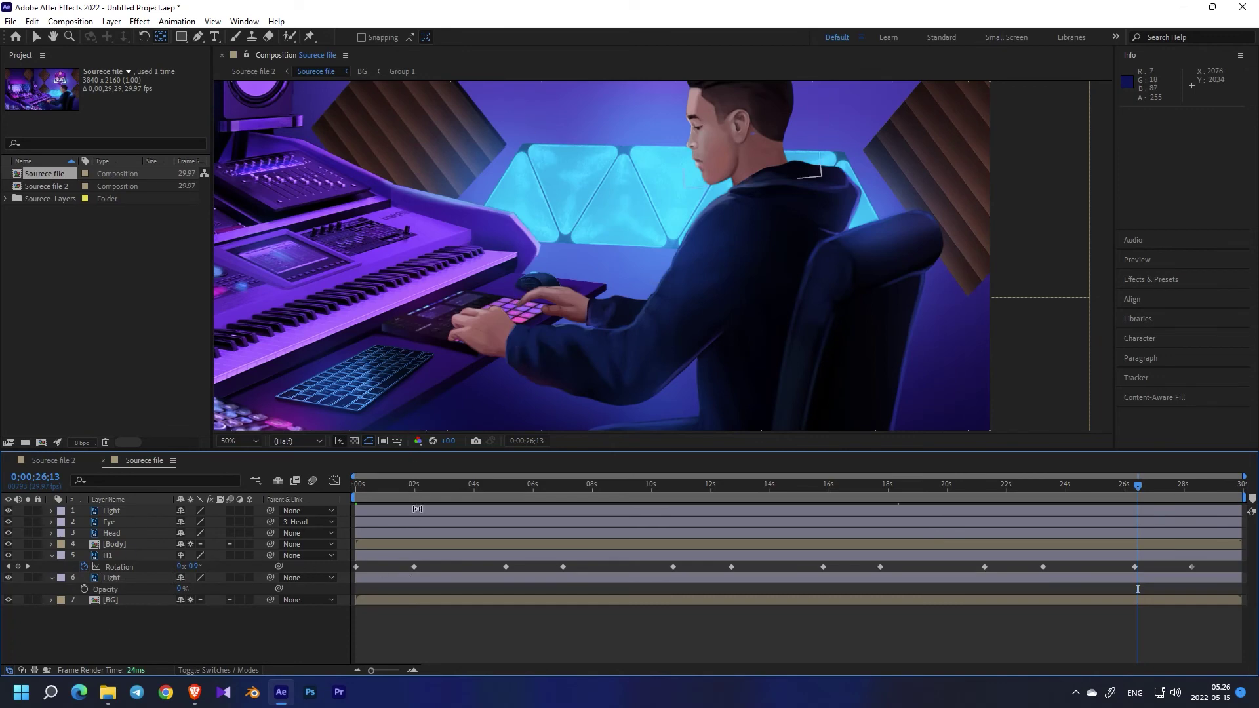
# Step: Keyframe the lower Light layer's opacity as a brief flash at about 5 seconds, starting at 0% and returning to 0% a few frames on
pyautogui.moveTo(422, 485); pyautogui.dragTo(506, 502)
pyautogui.press('space')
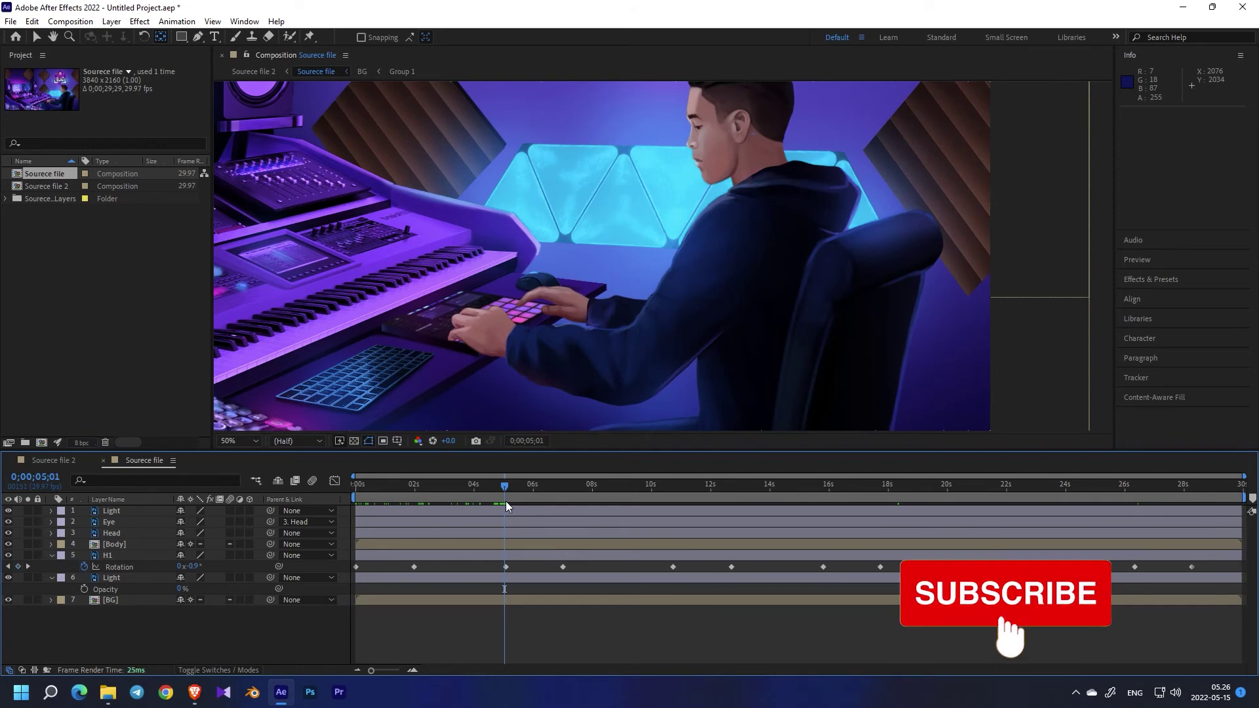
pyautogui.moveTo(505, 501); pyautogui.dragTo(504, 501)
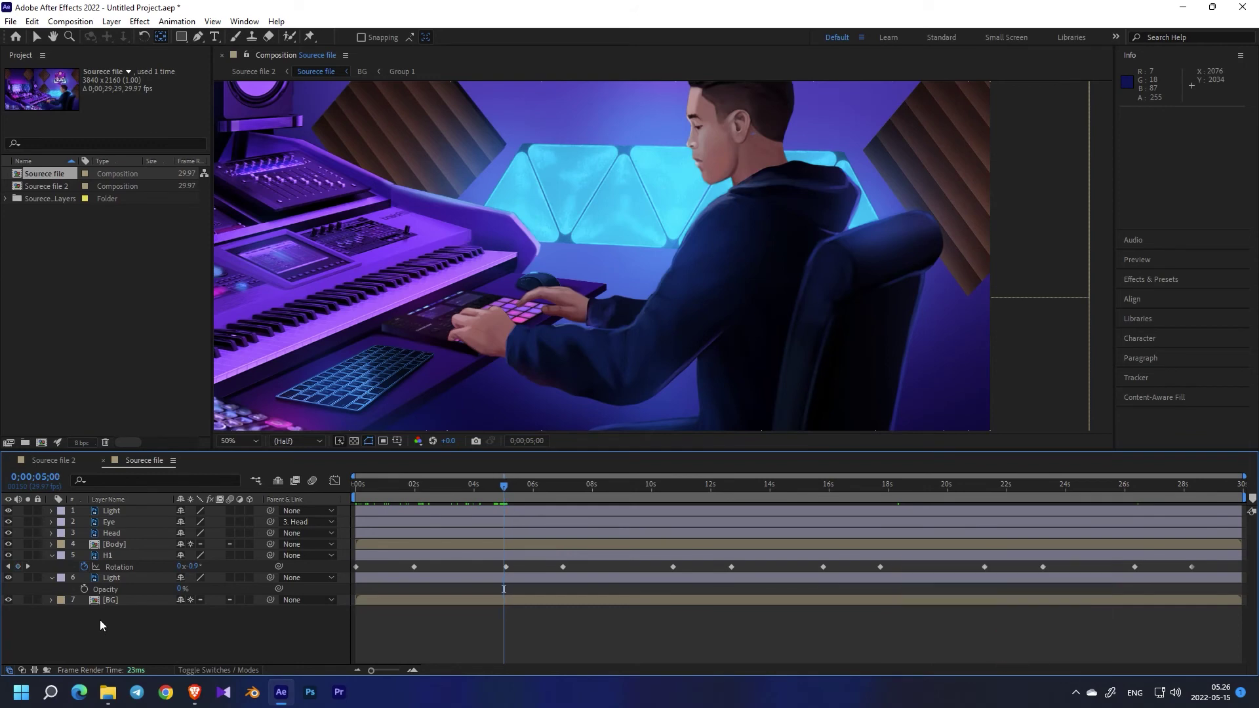
pyautogui.click(83, 589)
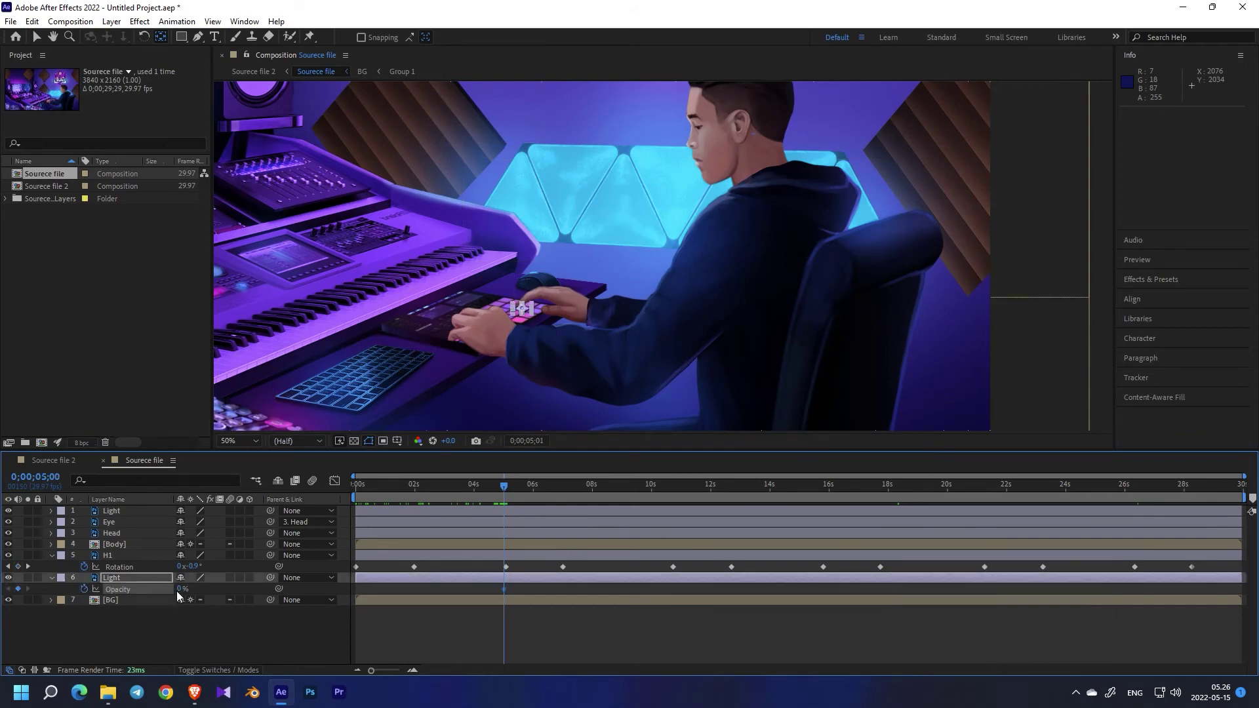
pyautogui.moveTo(175, 592); pyautogui.dragTo(372, 587)
pyautogui.press('pagedown')
pyautogui.press('pagedown')
pyautogui.press('pagedown')
pyautogui.press('pagedown')
pyautogui.moveTo(179, 589); pyautogui.dragTo(74, 591)
# Step: Copy the lower Light layer's opacity flash keyframes and paste them at about 16 and 26 seconds, matching the H1 rotation keyframes
pyautogui.click(505, 589)
pyautogui.moveTo(497, 592); pyautogui.dragTo(497, 592)
pyautogui.hotkey('ctrl', 'c')
pyautogui.moveTo(825, 485); pyautogui.dragTo(472, 485)
pyautogui.hotkey('ctrl', 'v')
pyautogui.hotkey('ctrl', 'v')
pyautogui.click(1134, 486)
# Step: Preview the pad-light flashes with the arm movement, and review the animation with the whole composition in view
pyautogui.click(516, 621)
pyautogui.press('space')
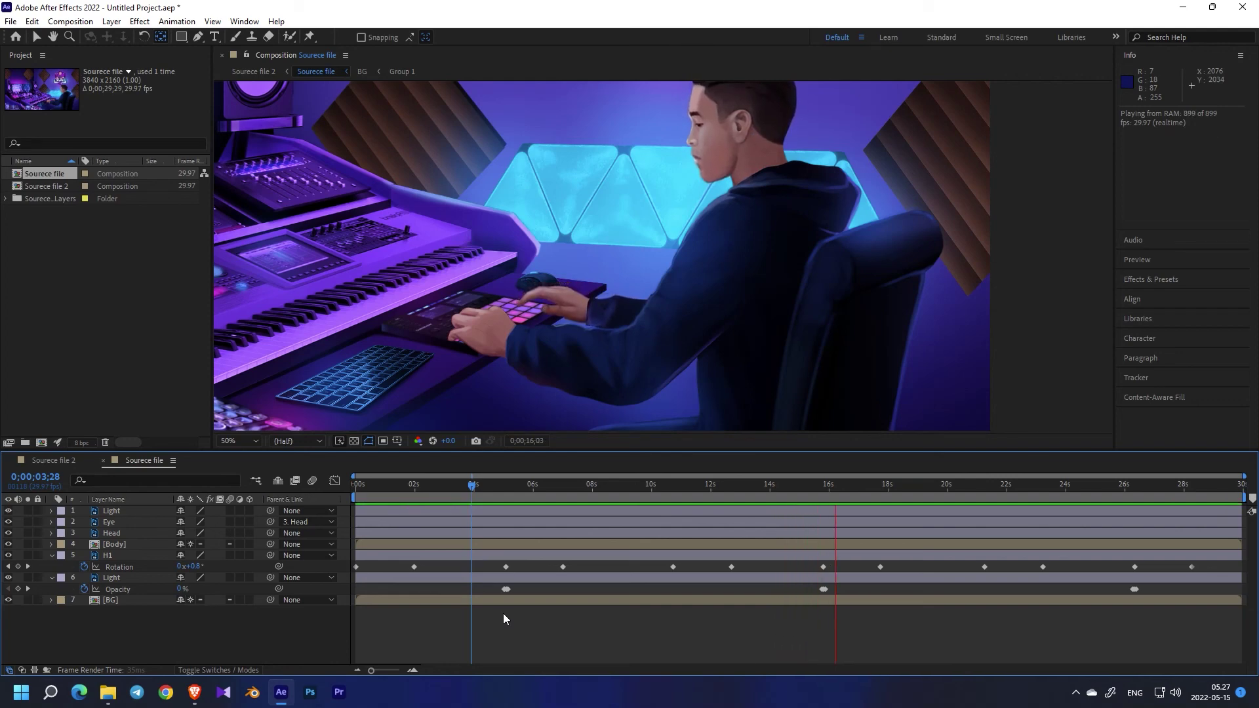
pyautogui.press('space')
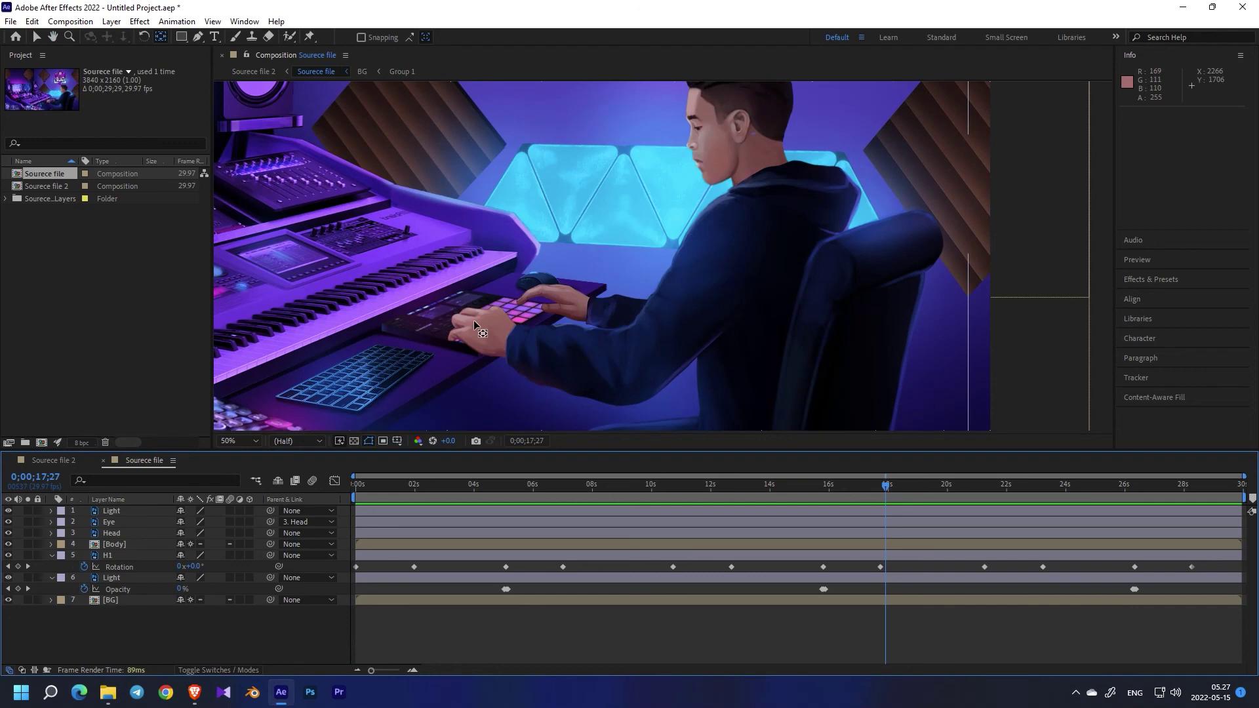
pyautogui.scroll(-2, 473, 320)
pyautogui.press('h')
pyautogui.moveTo(477, 312); pyautogui.dragTo(606, 286)
pyautogui.press('v')
pyautogui.moveTo(890, 489); pyautogui.dragTo(556, 489)
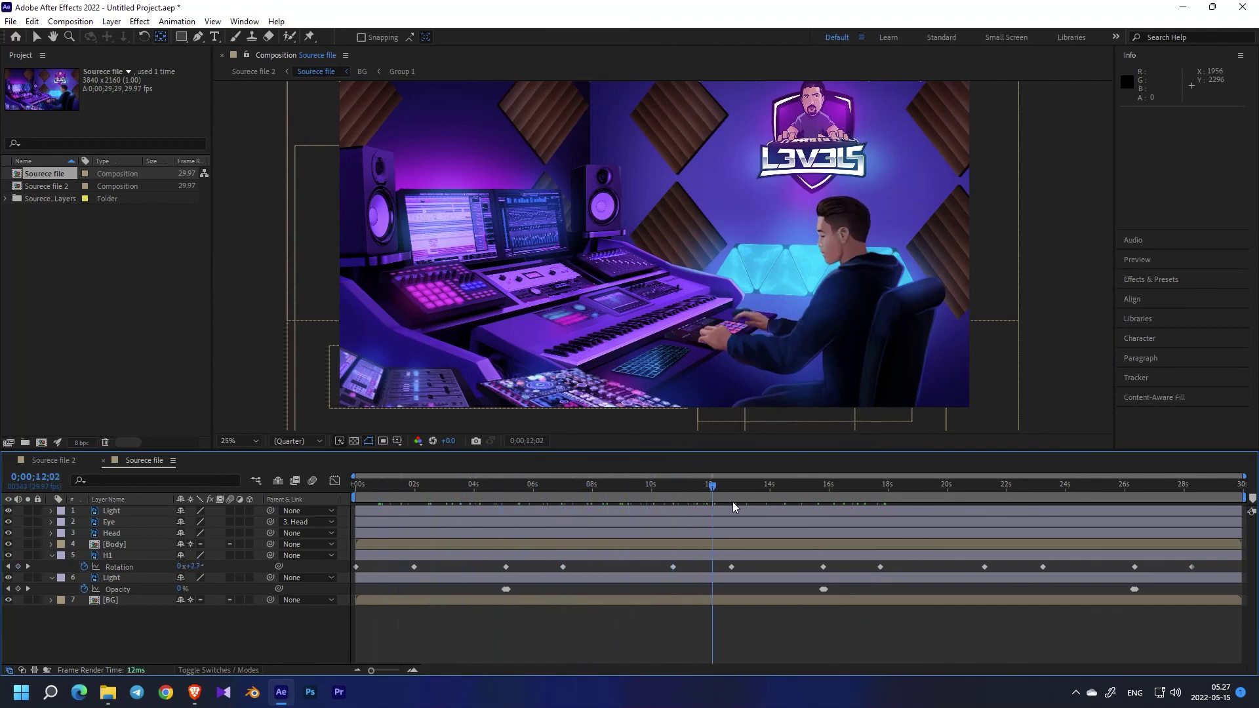
# Step: Hide and reshow the BG layer to check its contents, and scrub through the animation to about 22 seconds
pyautogui.click(9, 600)
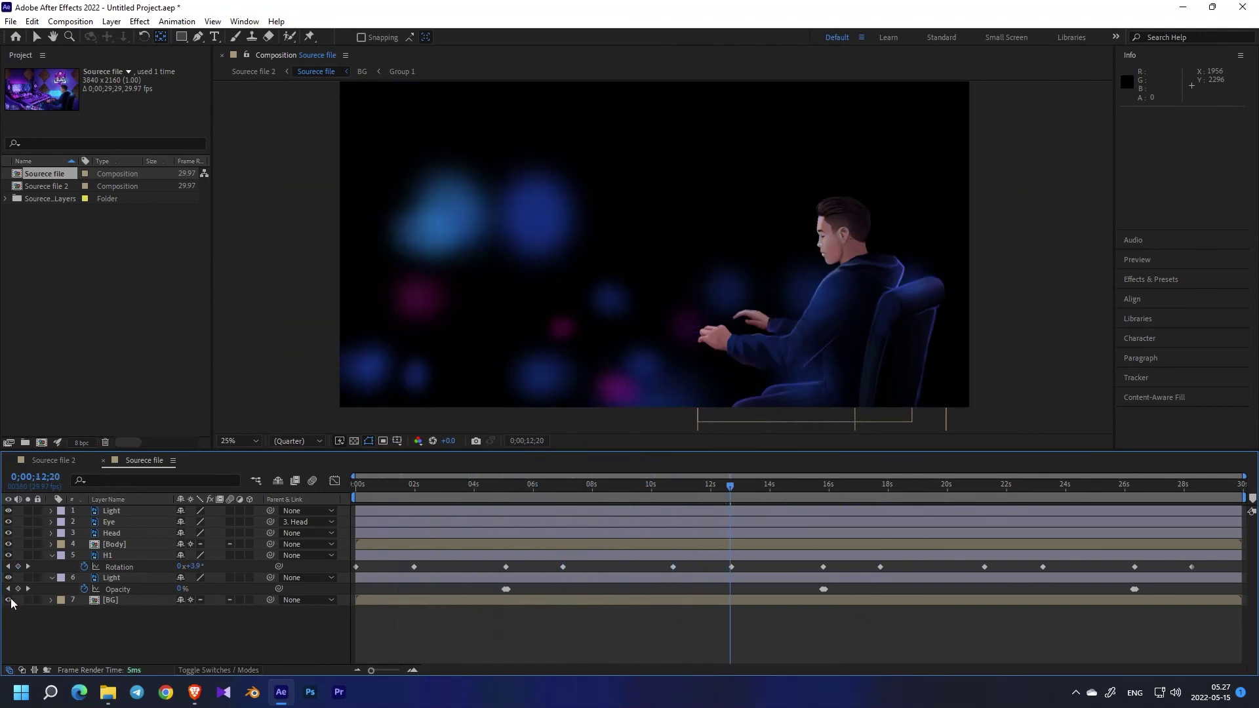
pyautogui.click(9, 600)
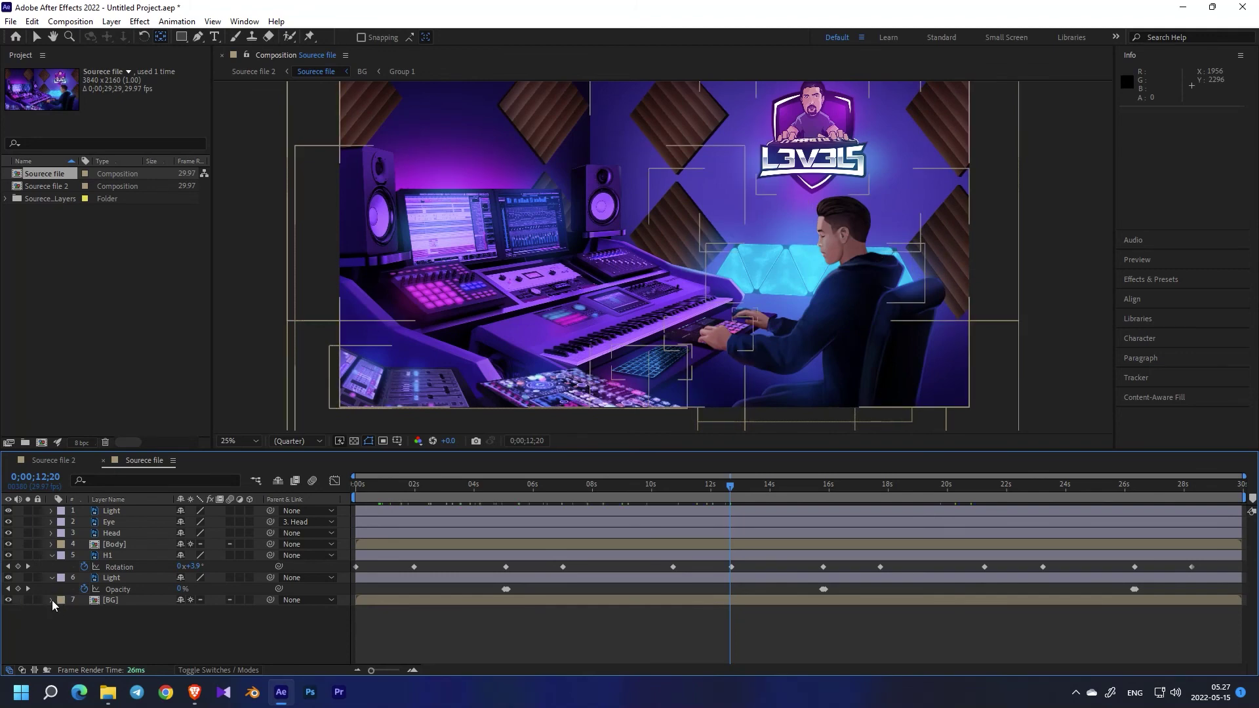
pyautogui.click(52, 600)
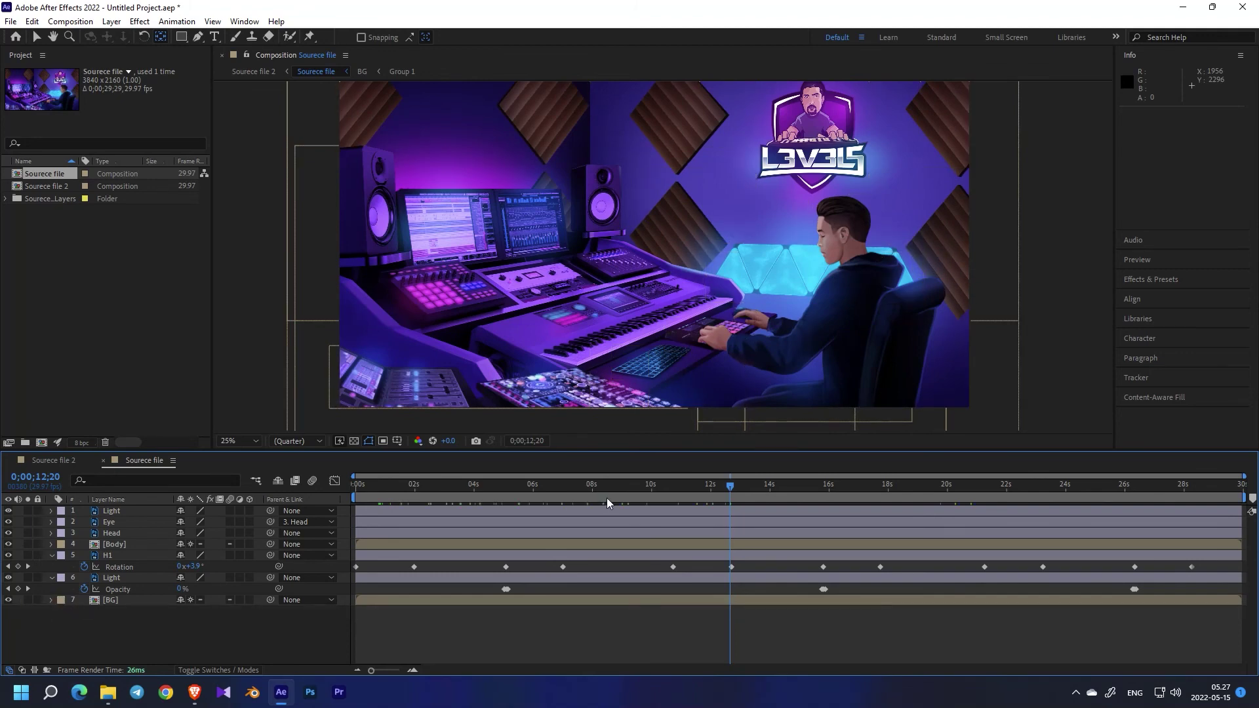
pyautogui.moveTo(709, 487); pyautogui.dragTo(1024, 492)
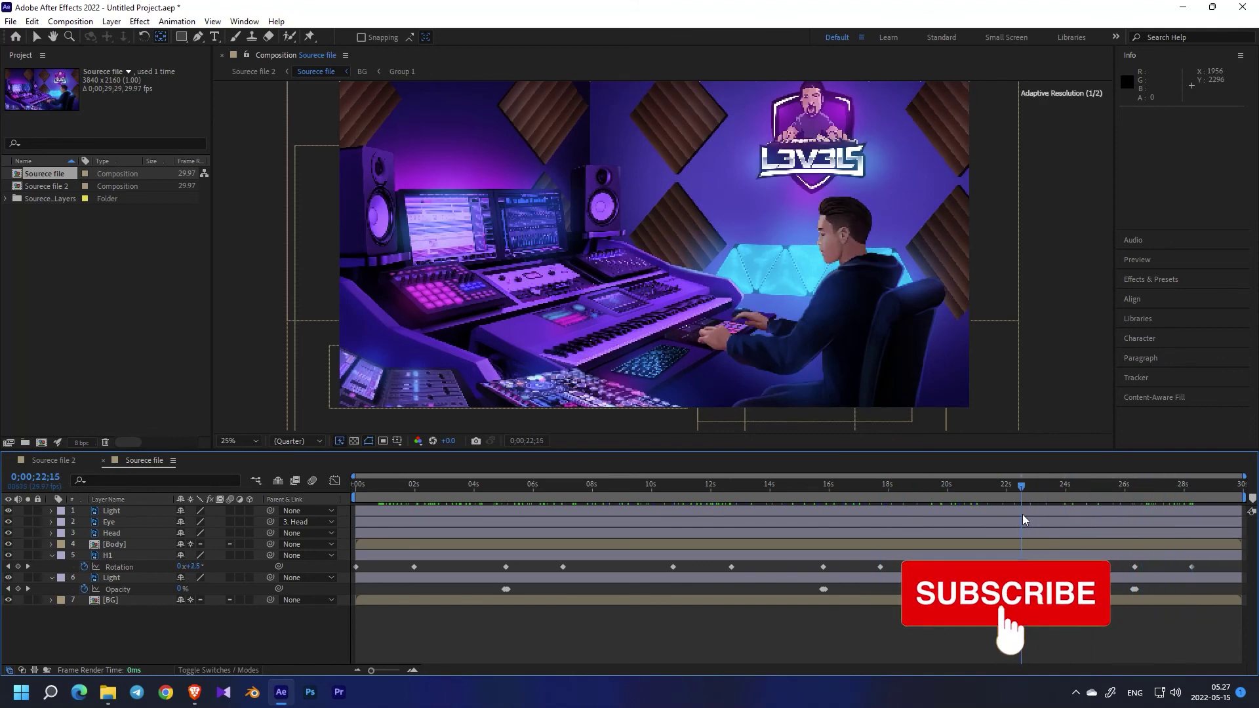